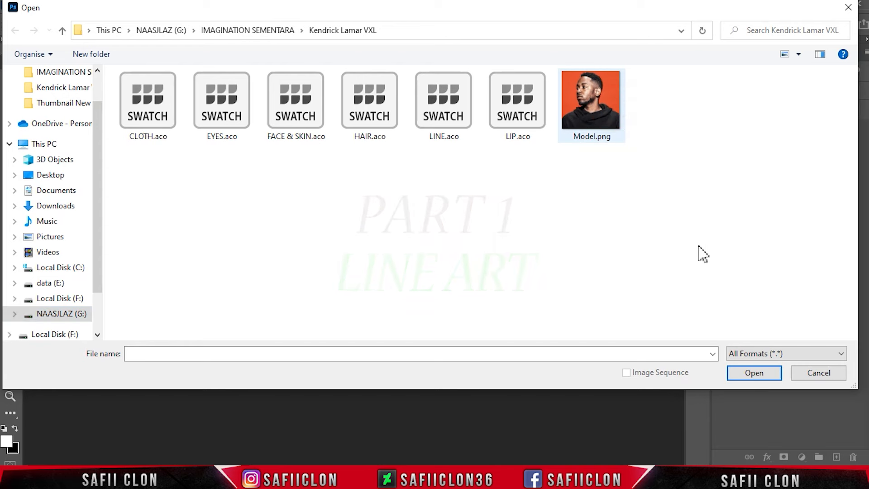
Open Model.png and unlock its Background layer.
left_click(765, 375)
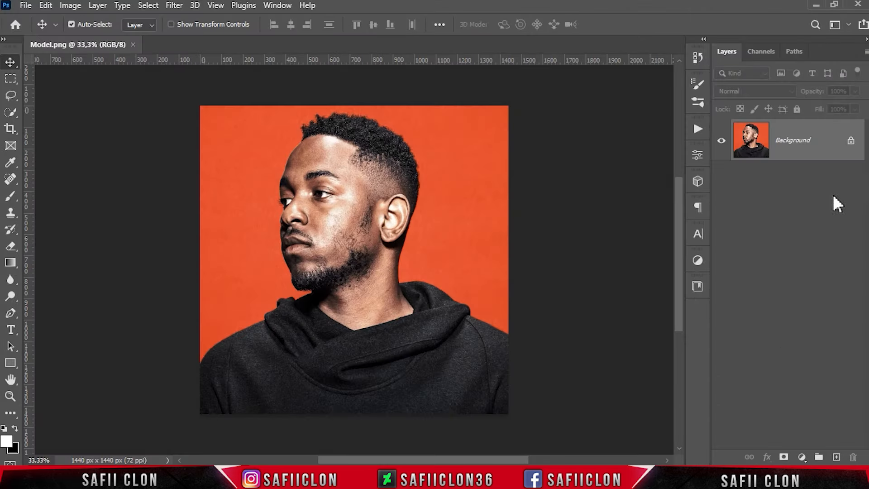
left_click(850, 140)
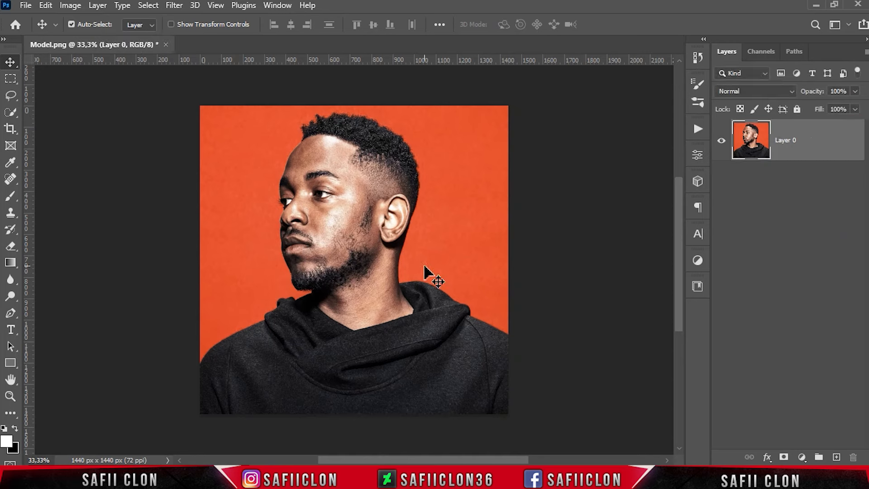
Resize the image by setting its resolution to 100 pixels/inch with automatic resampling.
left_click(76, 5)
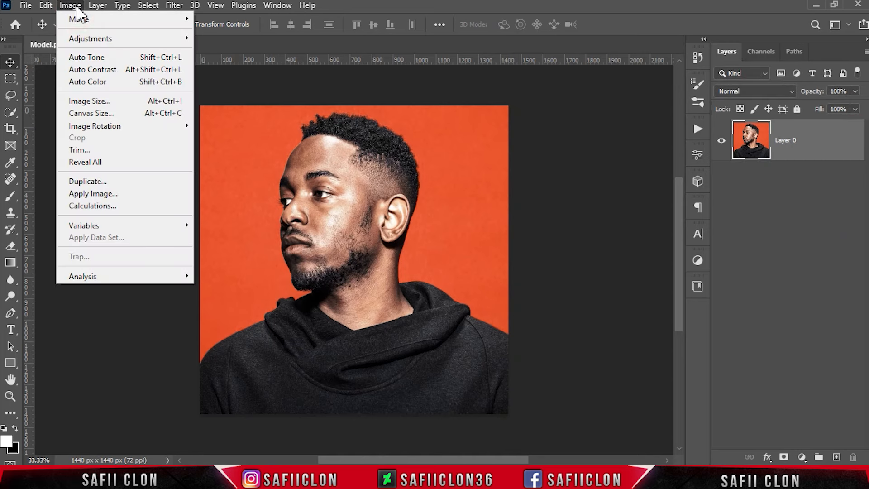
left_click(116, 102)
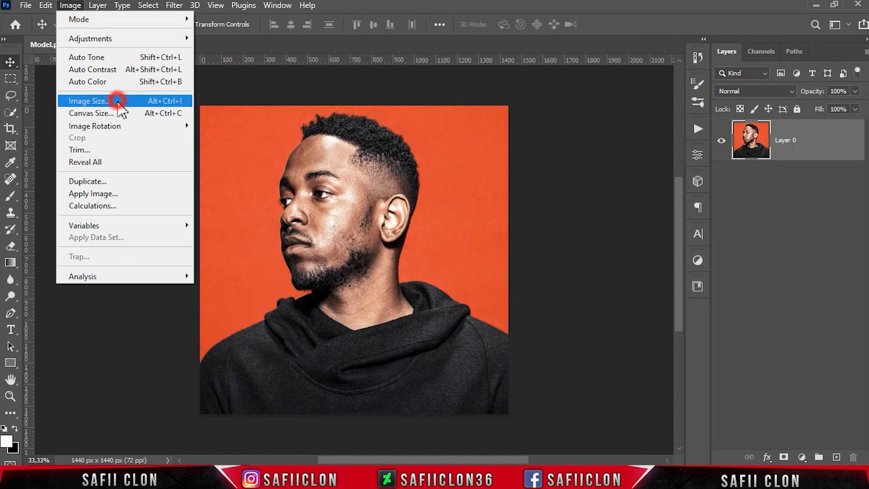
double_click(512, 181)
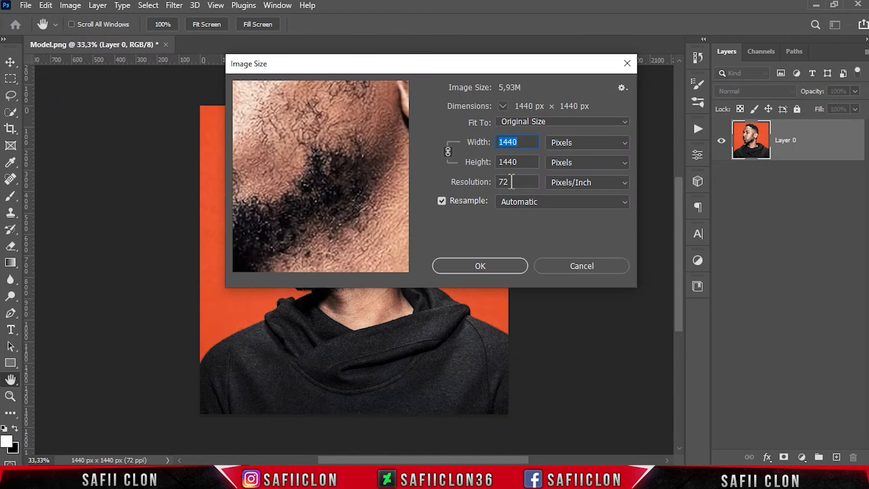
left_click(578, 183)
left_click(572, 196)
type("100")
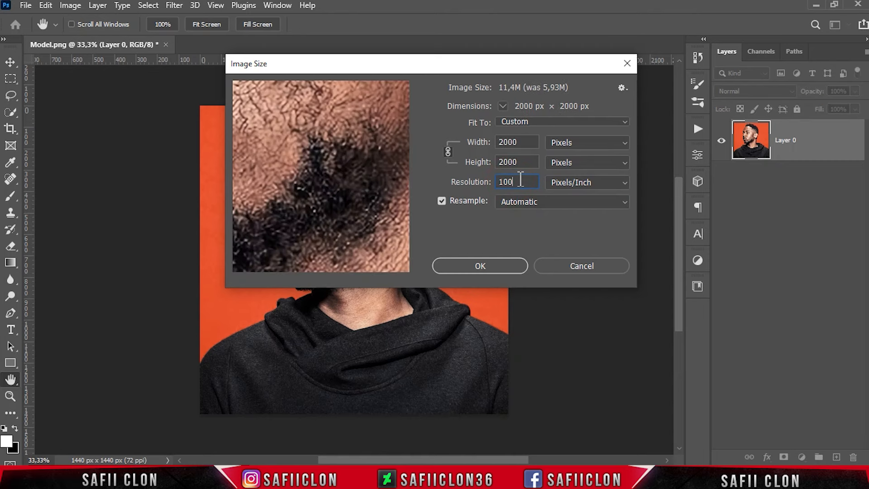
left_click(499, 259)
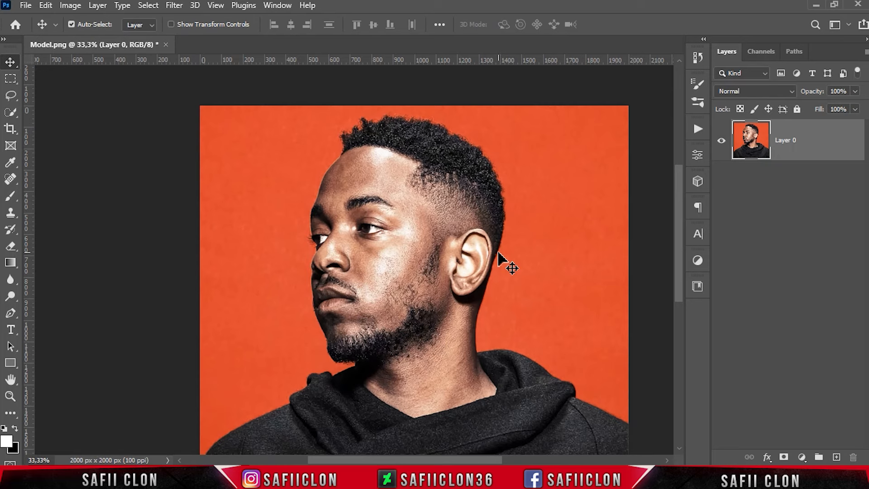
Add a white (ffffff) Solid Color fill layer above the portrait layer.
key("ctrl+minus")
key("ctrl+minus")
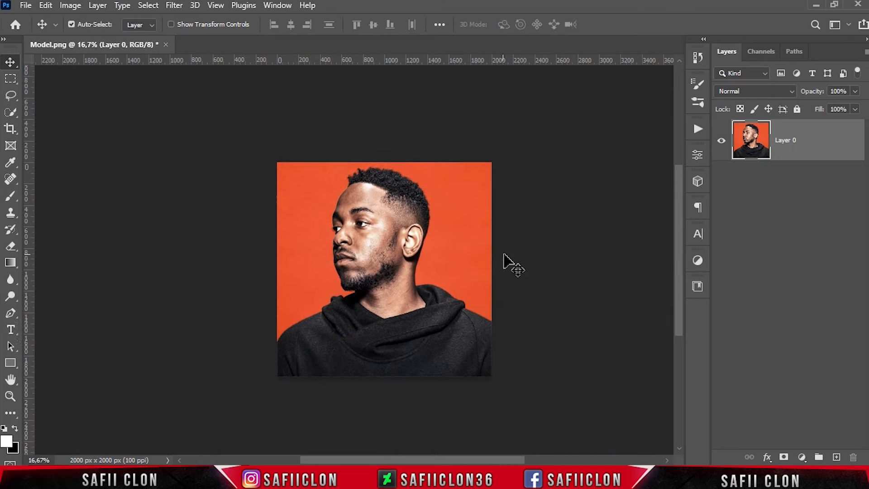
scroll(505, 260, "down", 1)
left_click_drag(497, 463, 512, 462)
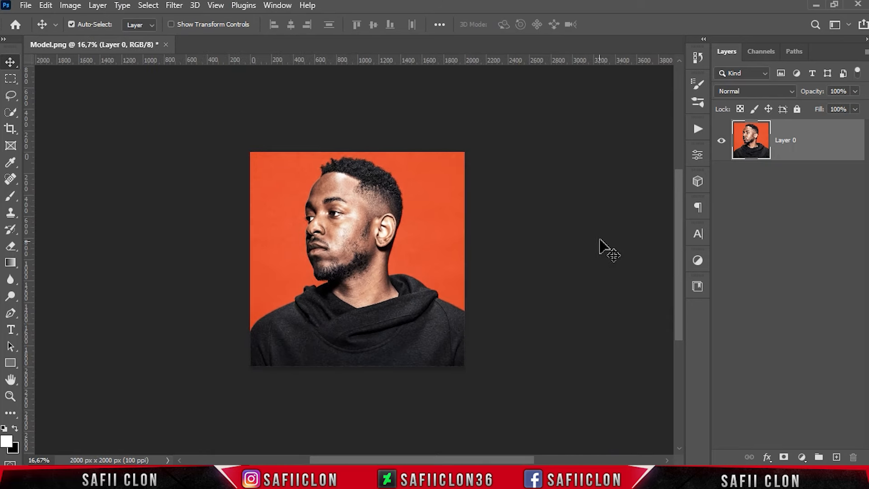
left_click(724, 144)
left_click(722, 144)
left_click(801, 456)
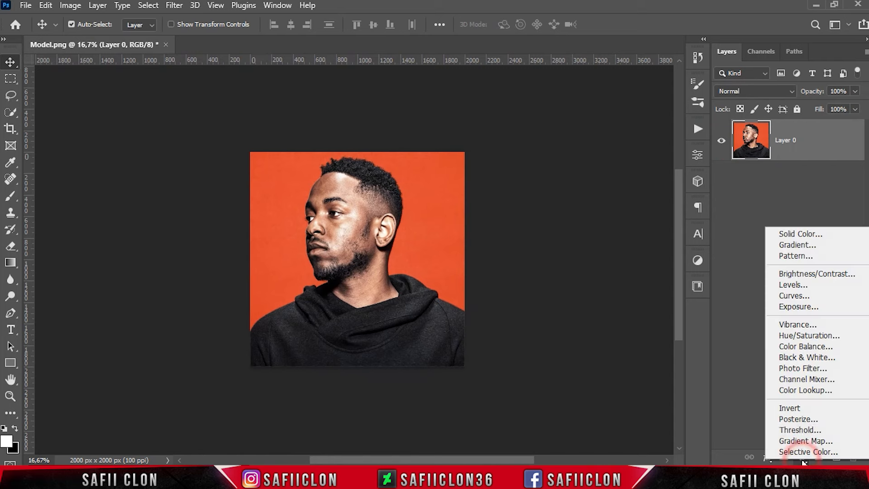
left_click(819, 235)
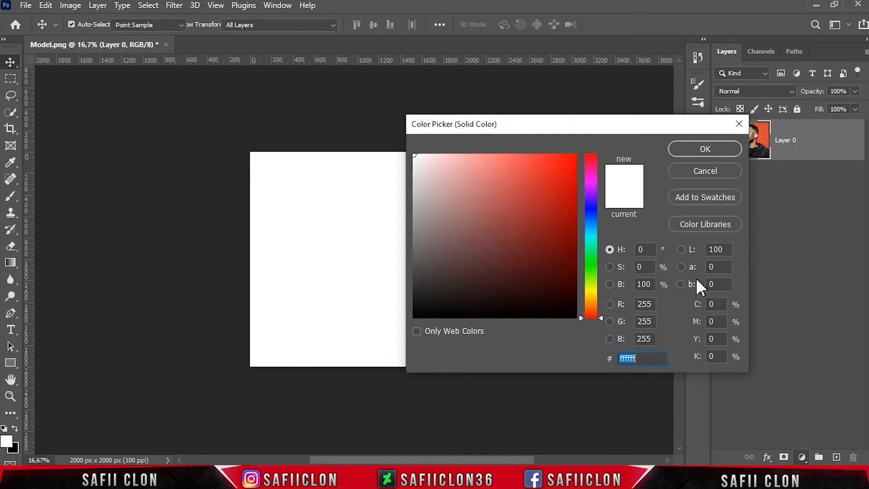
left_click(700, 149)
Put the white fill layer in a new group named BACKGROUND, collapse the group and check its visibility.
right_click(833, 140)
left_click(724, 89)
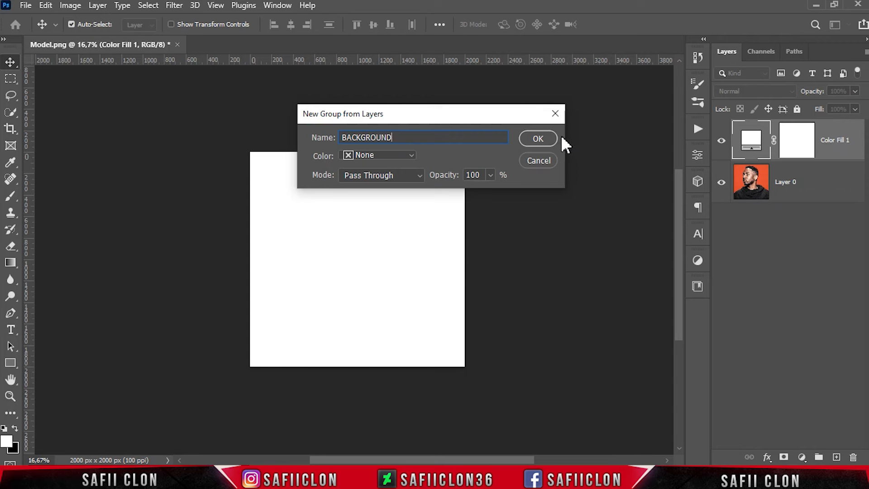
type("BACKGROUND")
left_click(537, 138)
left_click(736, 128)
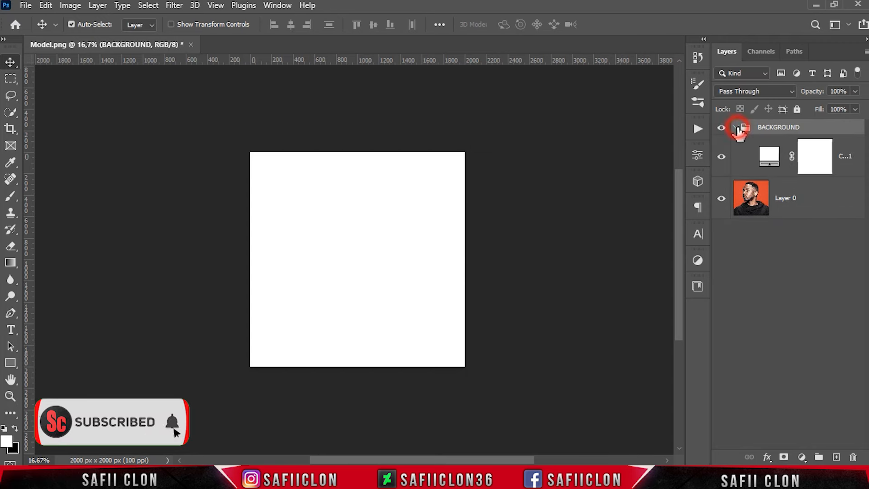
left_click(721, 128)
left_click(721, 128)
left_click(721, 128)
left_click(722, 128)
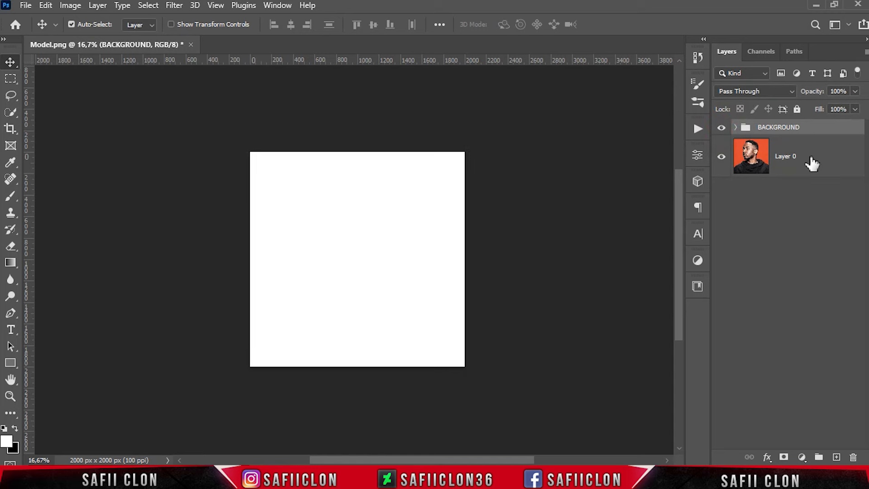
Duplicate Layer 0 and move the copy above the BACKGROUND group.
left_click(812, 163)
right_click(822, 154)
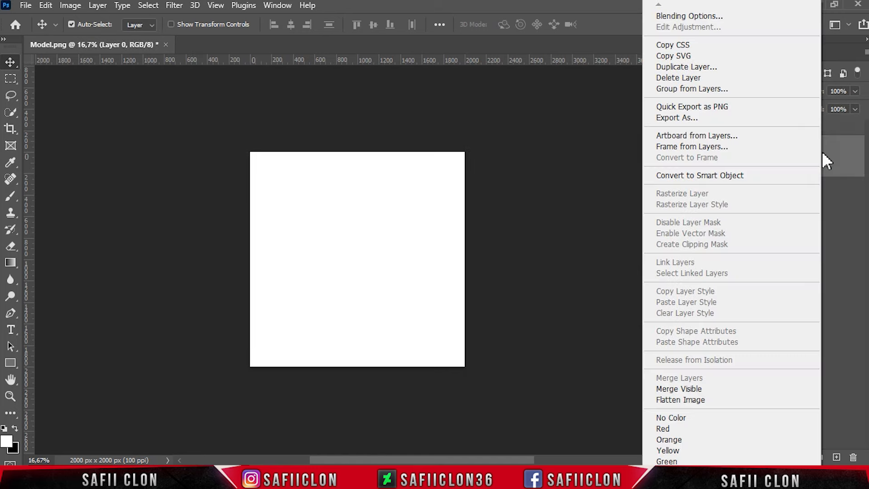
left_click(694, 67)
left_click(542, 120)
left_click_drag(814, 156, 803, 123)
Rename the duplicated portrait layer as POSTERIZE.
double_click(792, 140)
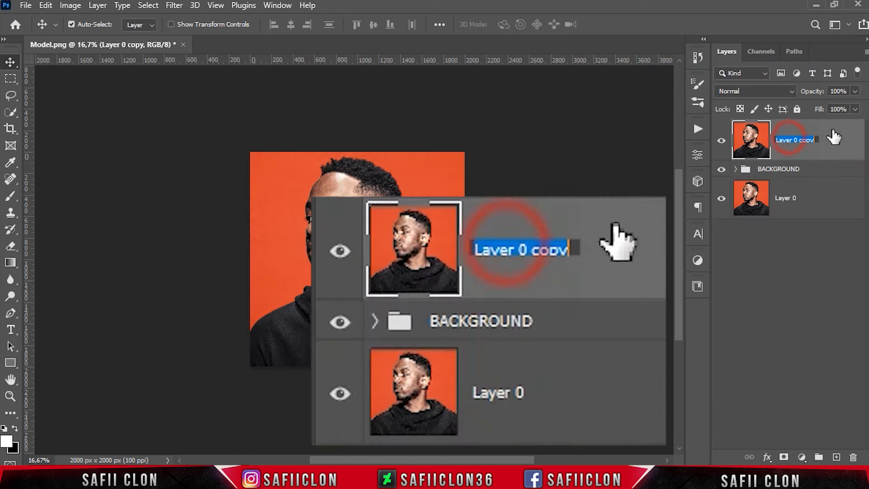
type("POS")
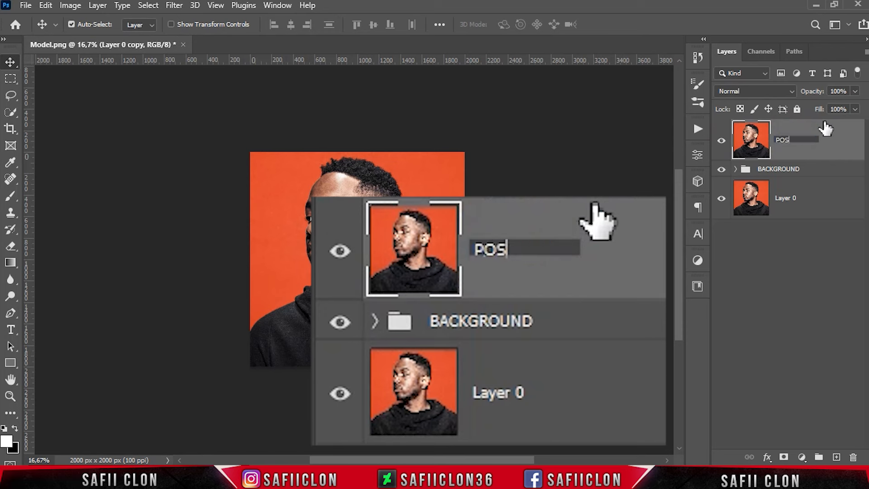
type("TERIZE")
key("Return")
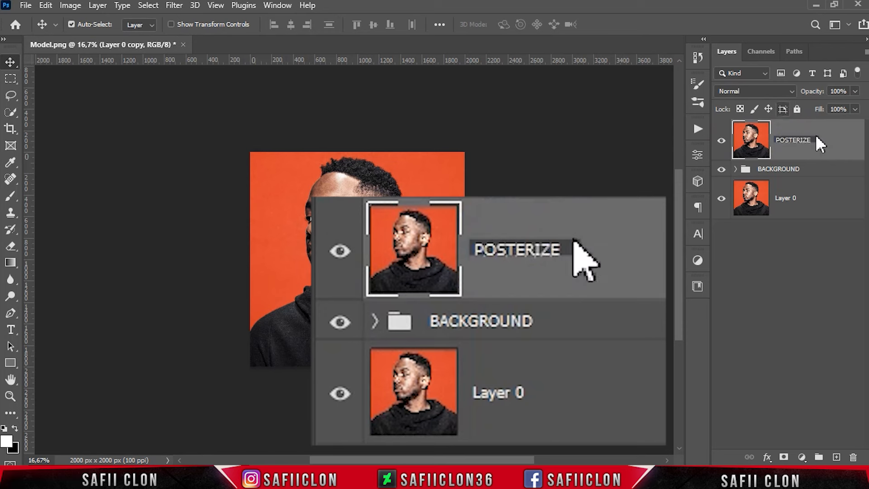
left_click(832, 139)
left_click(721, 142)
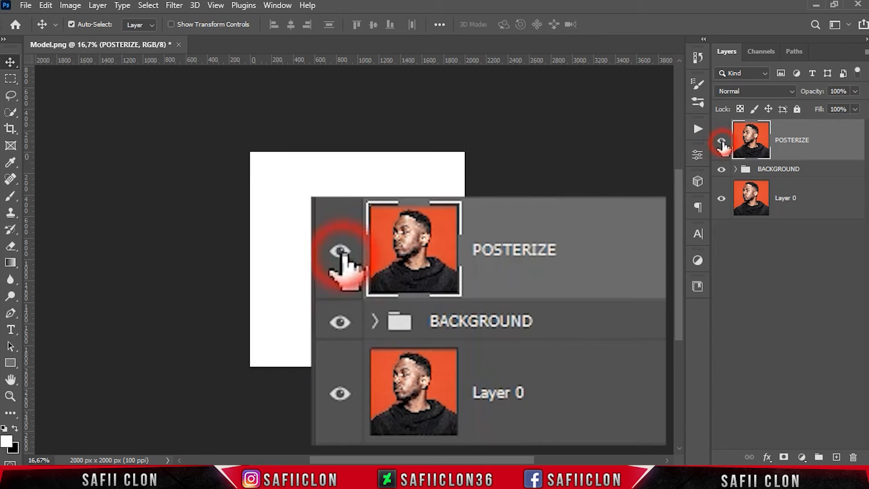
left_click(721, 141)
Rename the bottom portrait layer as ORIGINAL, then check the visibility of the POSTERIZE layer.
double_click(786, 197)
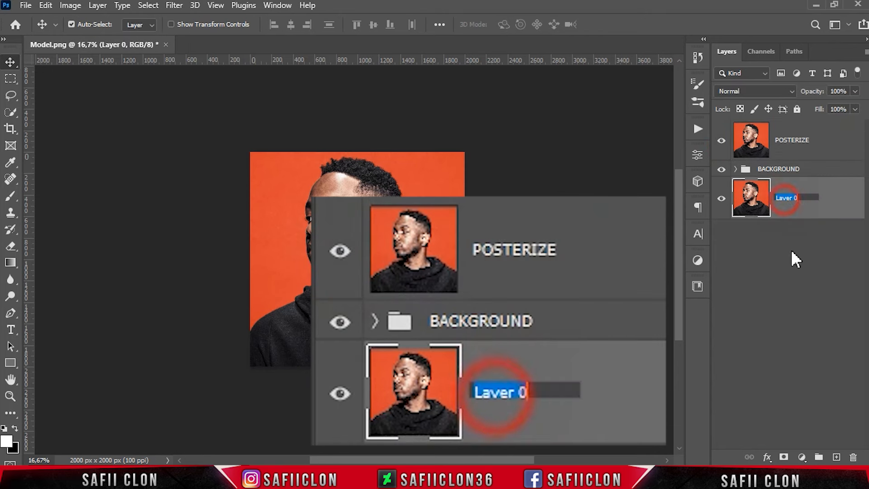
type("ORIGINAL")
left_click(831, 201)
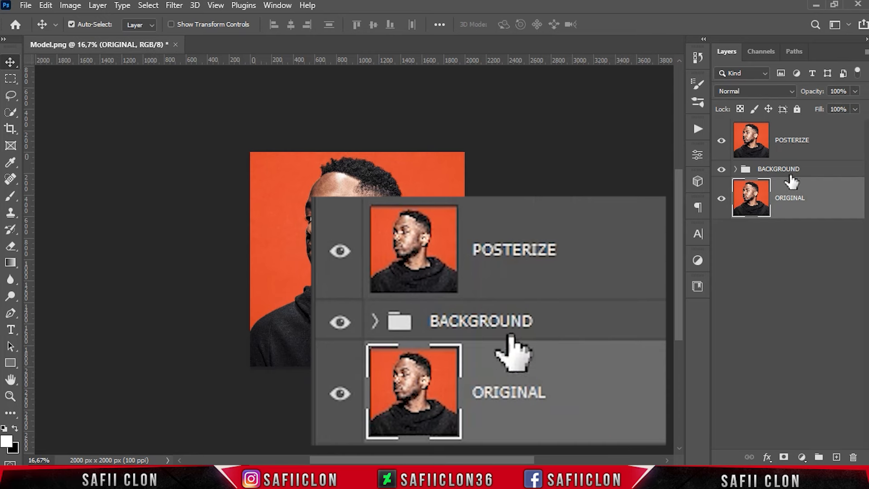
left_click(824, 144)
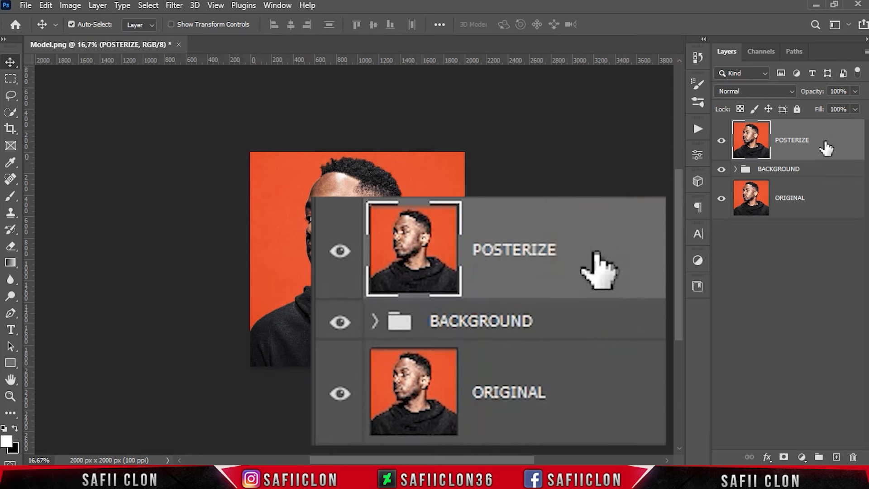
left_click(721, 141)
left_click(721, 140)
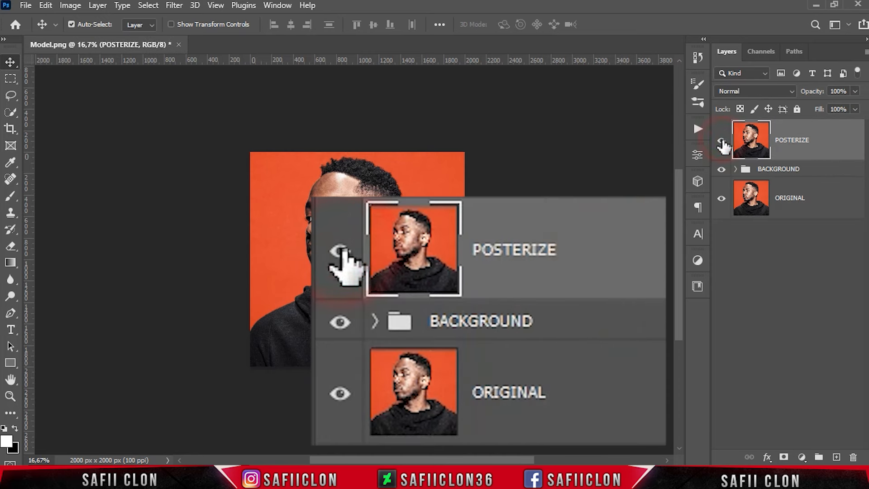
With the BACKGROUND group selected, activate the Pen tool in Shape mode and give it a white solid fill.
left_click(797, 170)
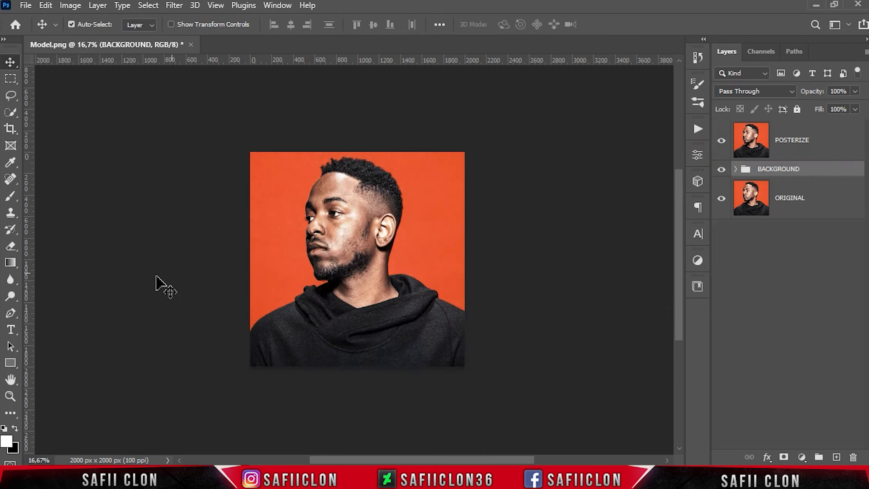
left_click(11, 314)
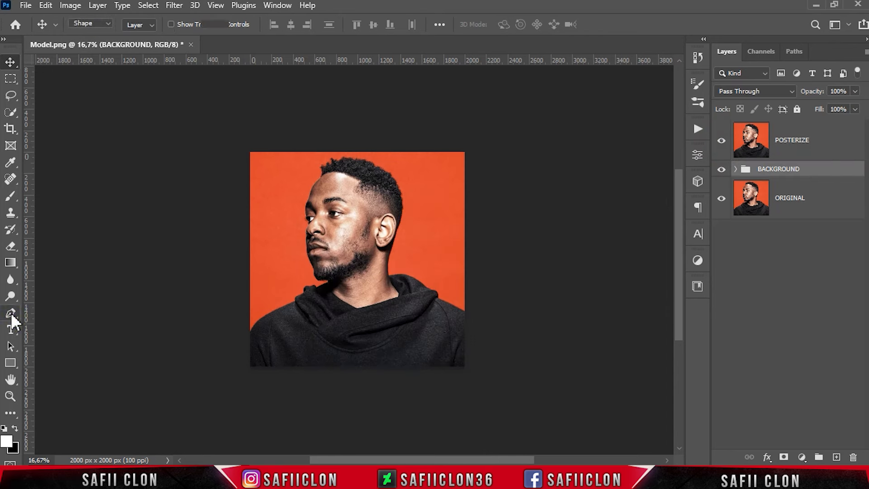
left_click(56, 312)
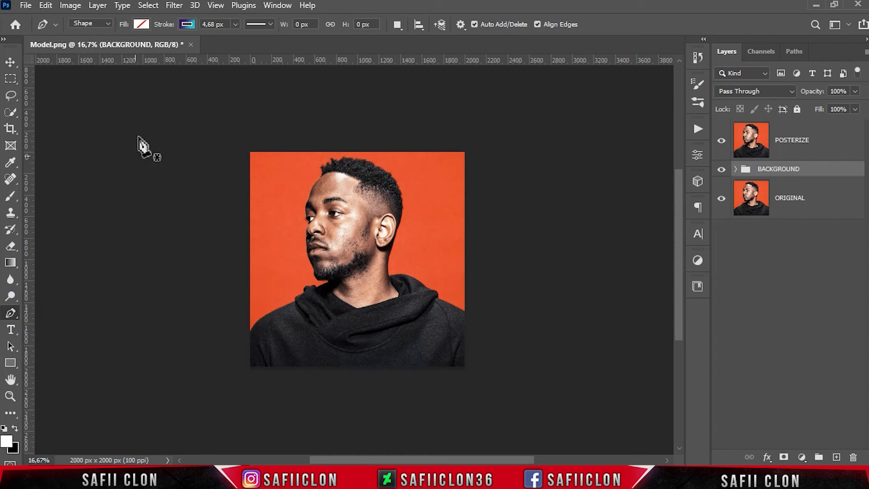
left_click(107, 25)
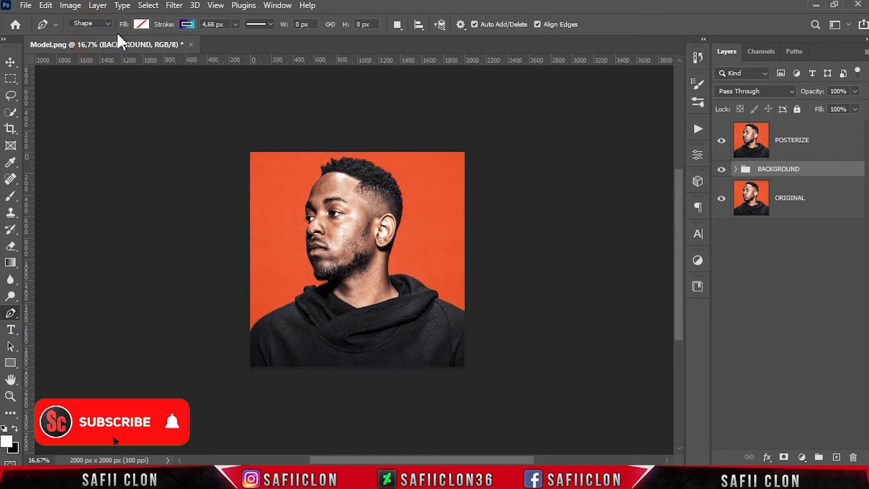
left_click(140, 23)
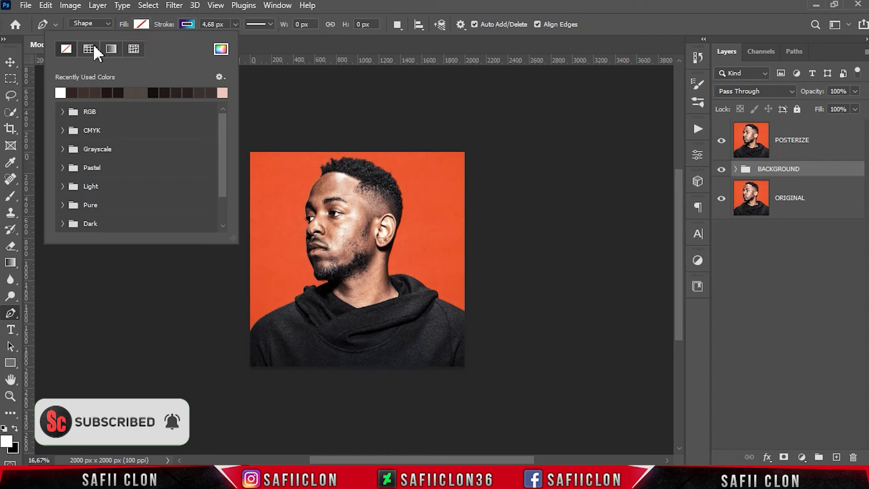
left_click(86, 48)
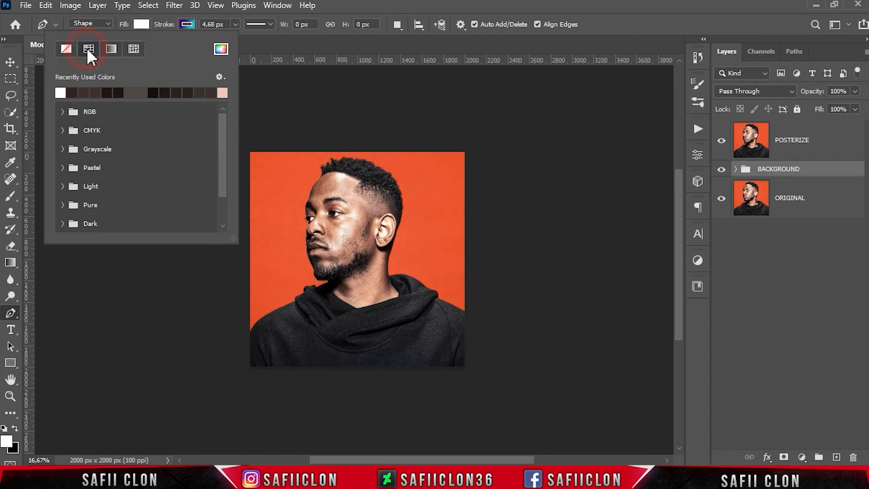
left_click(143, 21)
Set the Pen tool's stroke to none and its path operation to New Layer.
left_click(187, 24)
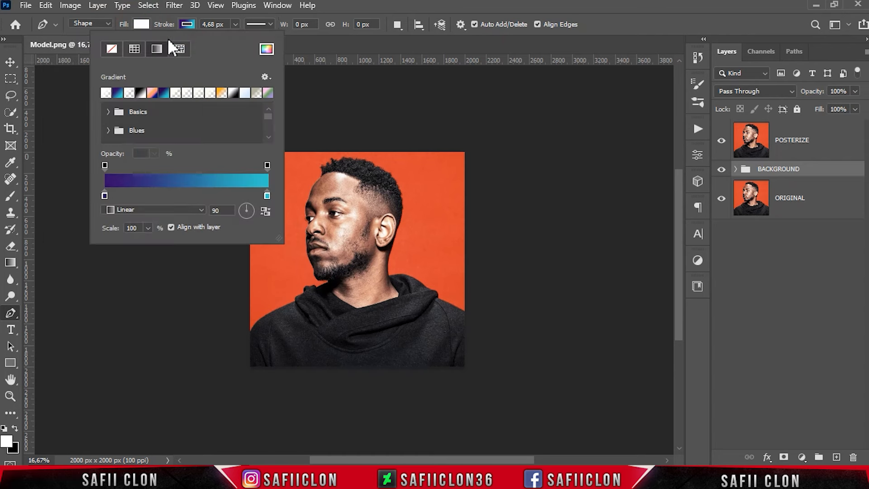
left_click(112, 48)
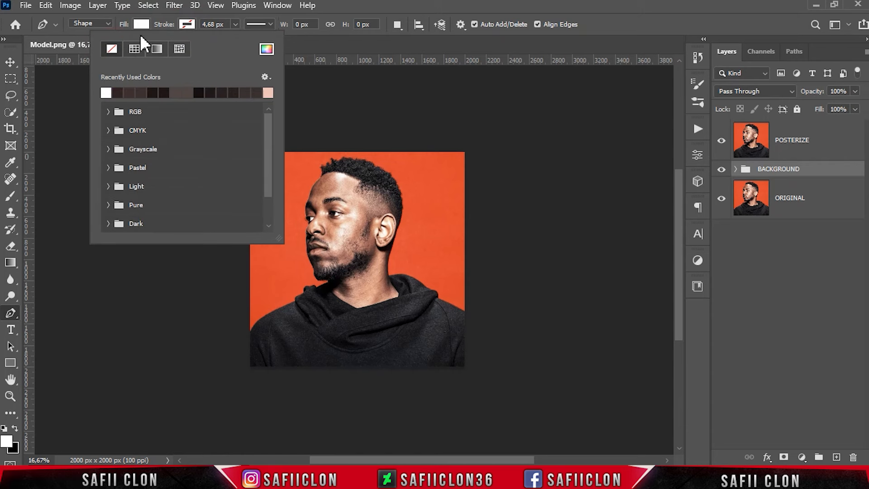
left_click(188, 22)
left_click(395, 25)
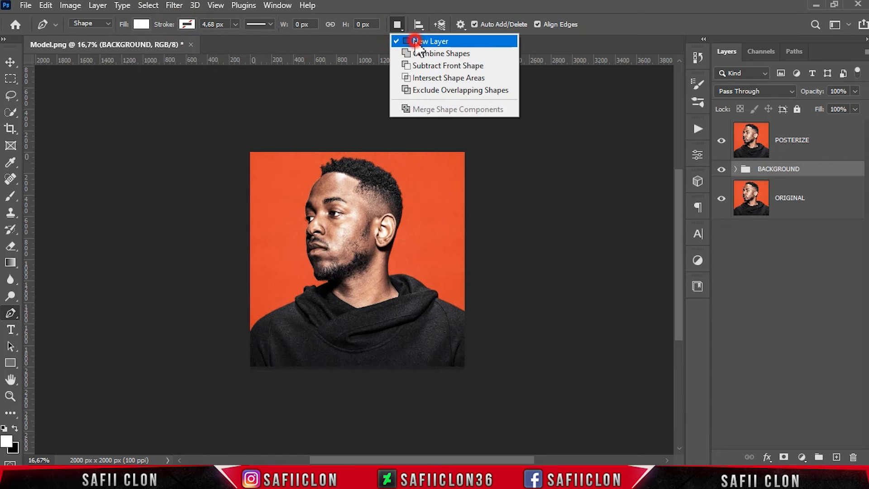
left_click(415, 38)
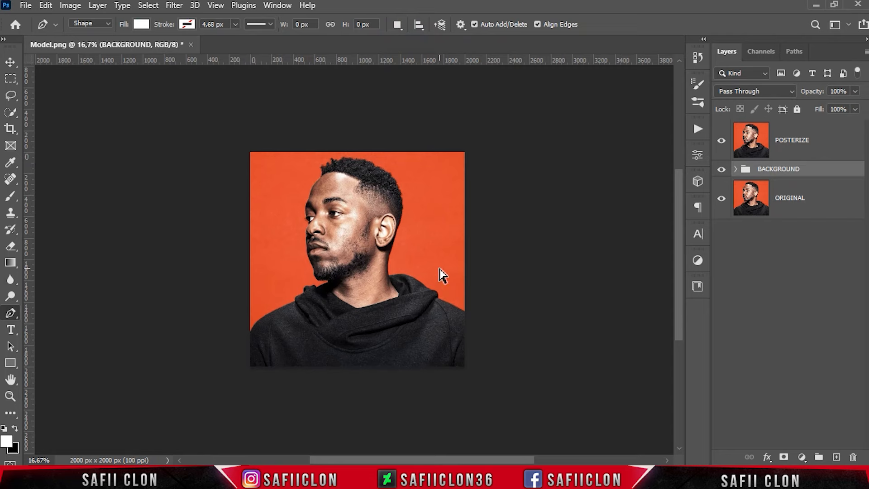
Trace the outer edge of the hoodie from the photo's right border over the shoulder and hood to the back of the neck.
key("ctrl+plus")
key("ctrl+plus")
key("ctrl+plus")
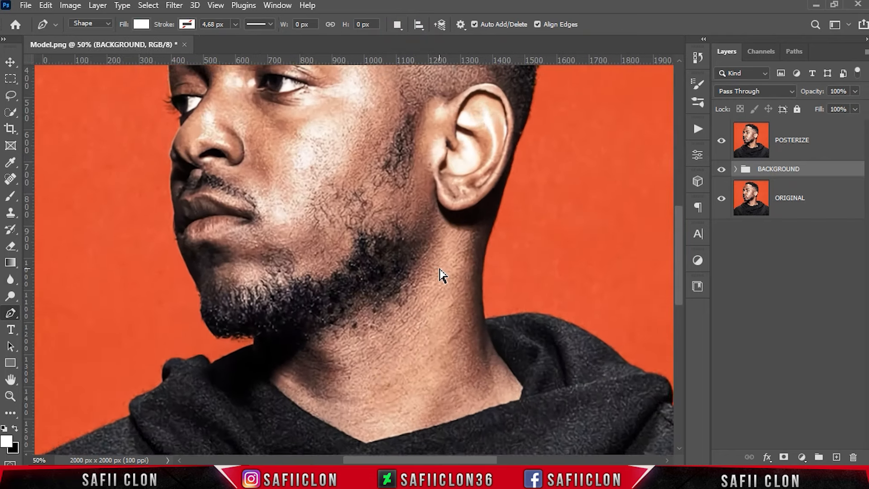
key("ctrl+plus")
left_click_drag(480, 459, 577, 460)
scroll(442, 310, "down", 4)
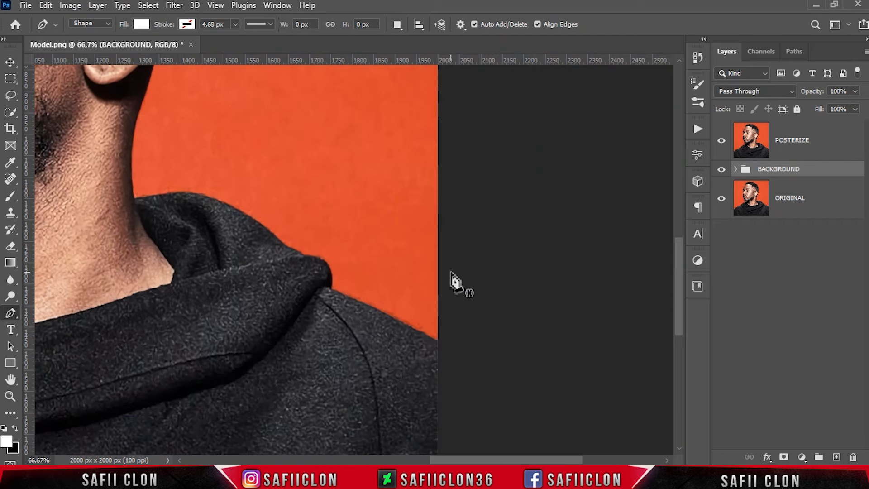
left_click(440, 345)
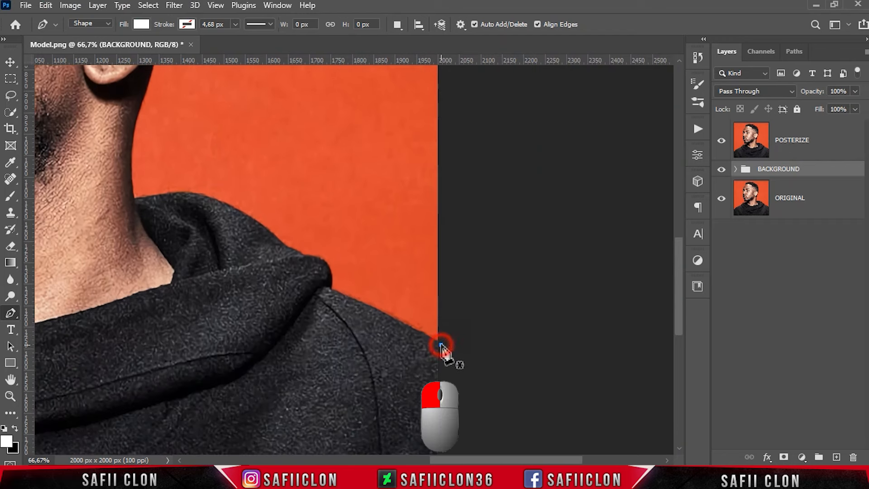
left_click_drag(383, 313, 335, 296)
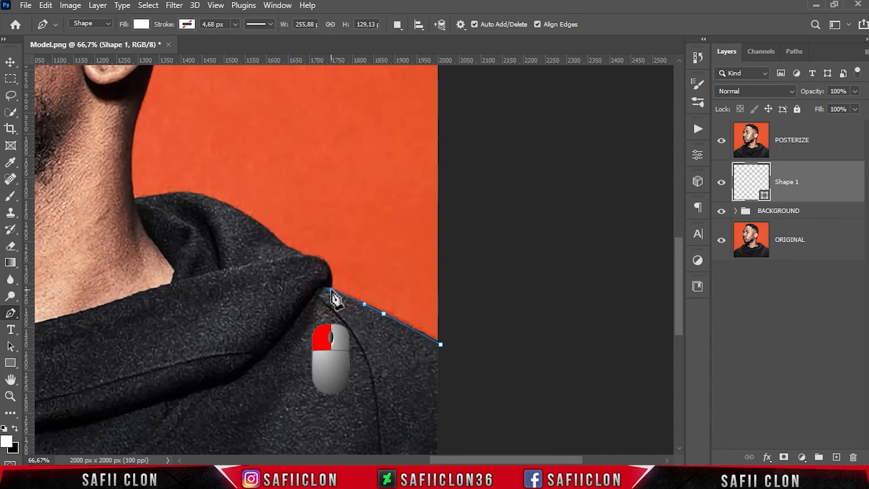
left_click_drag(320, 257, 306, 255)
left_click(283, 245)
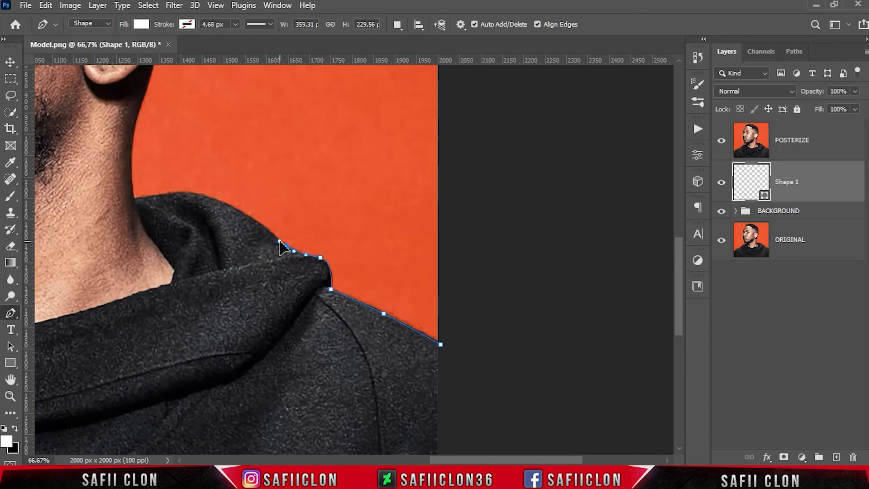
left_click_drag(203, 196, 127, 202)
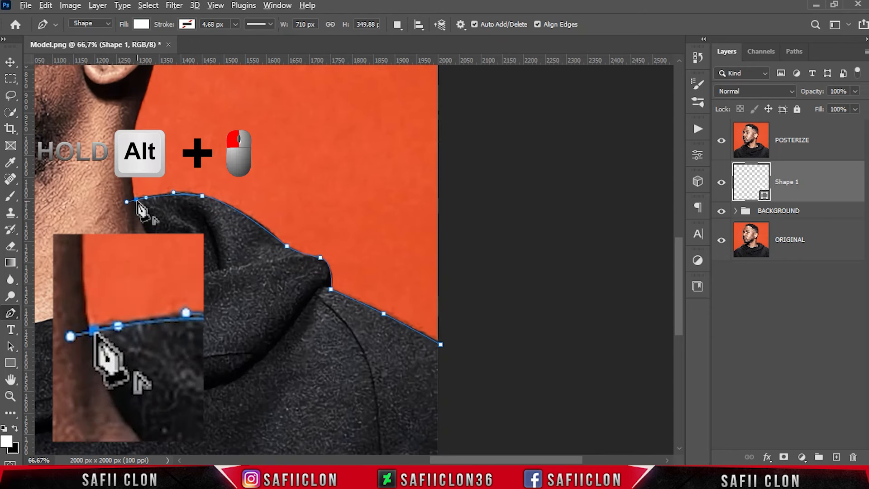
left_click(136, 199, "alt")
Trace back along the hood and shoulder edge to close a thin line shape, and hide the POSTERIZE layer.
key("ctrl+plus")
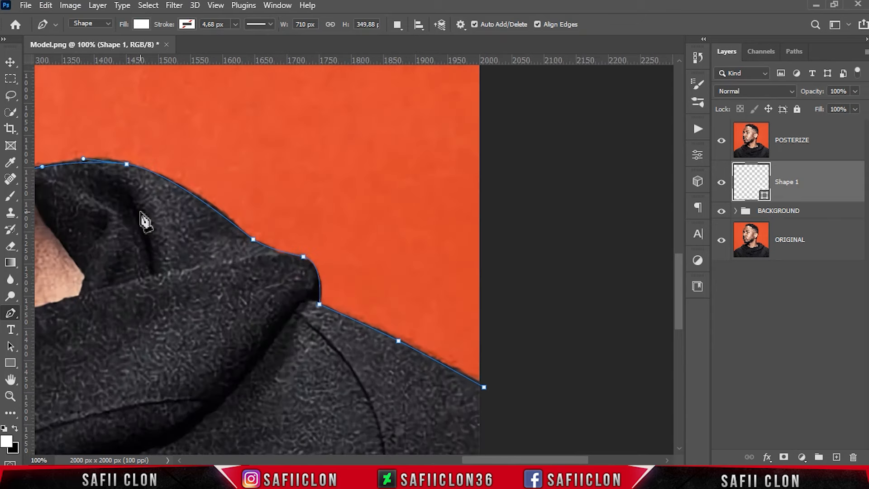
left_click_drag(502, 460, 459, 460)
left_click(244, 169)
left_click(421, 197)
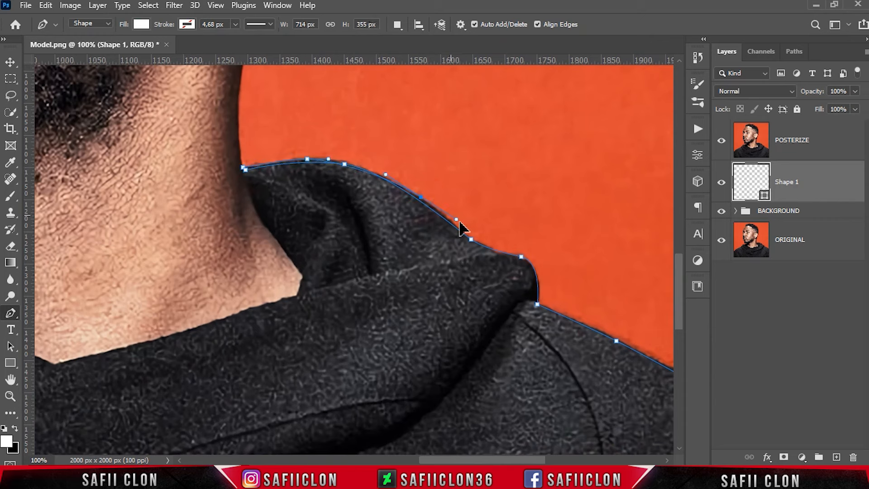
left_click(421, 197, "alt")
left_click(472, 239)
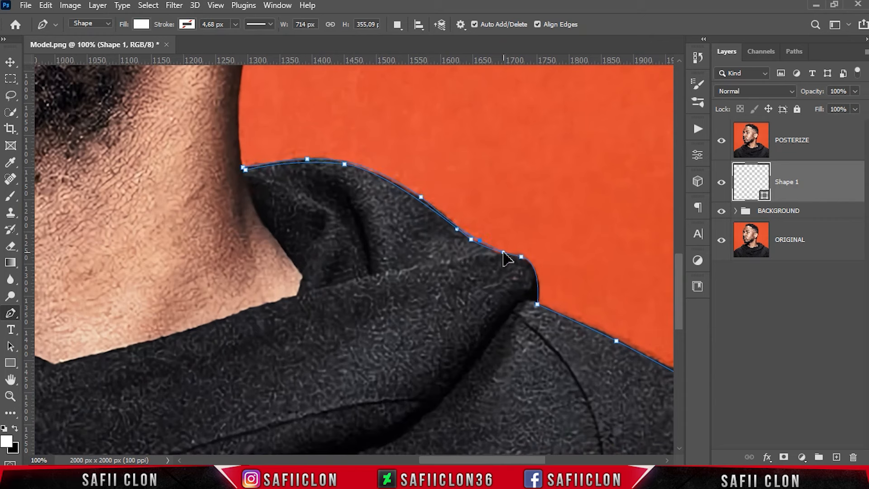
left_click(538, 270)
left_click(550, 305)
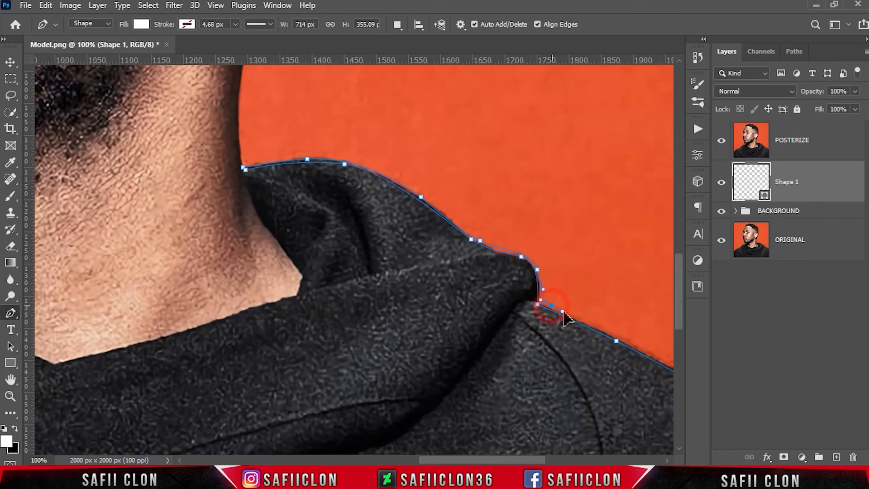
scroll(656, 358, "right", 4)
left_click(538, 386)
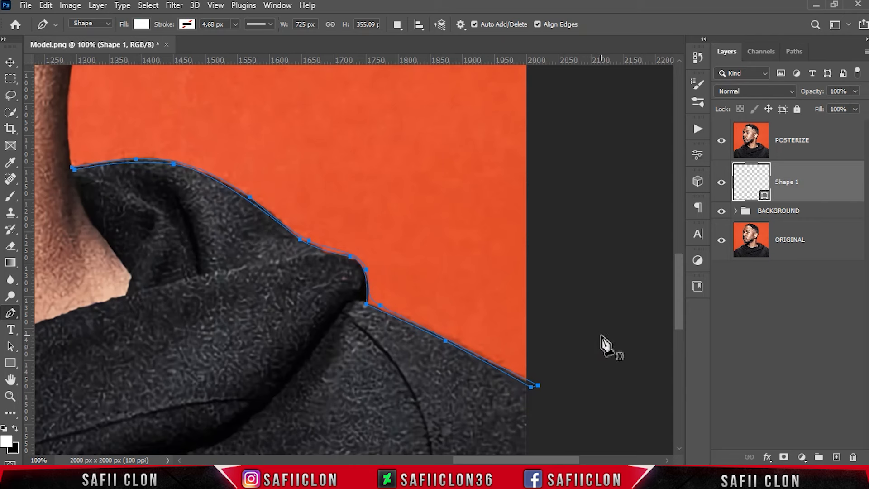
left_click(721, 140)
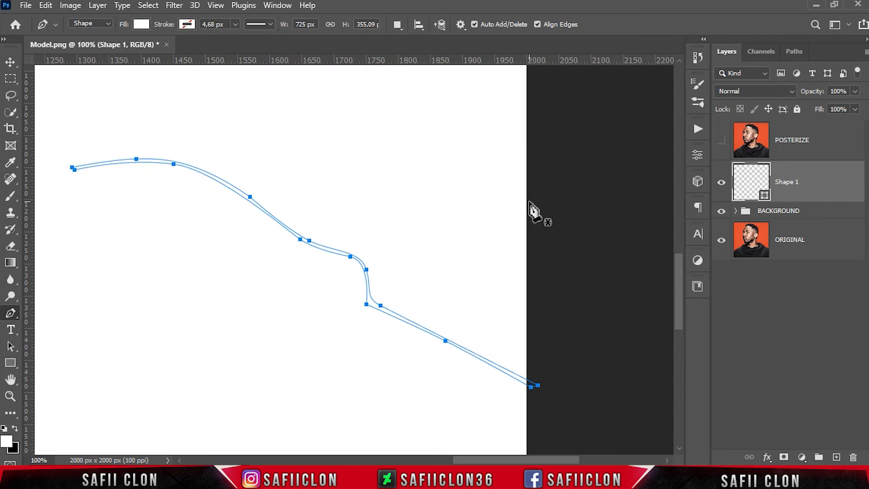
key("ctrl+minus")
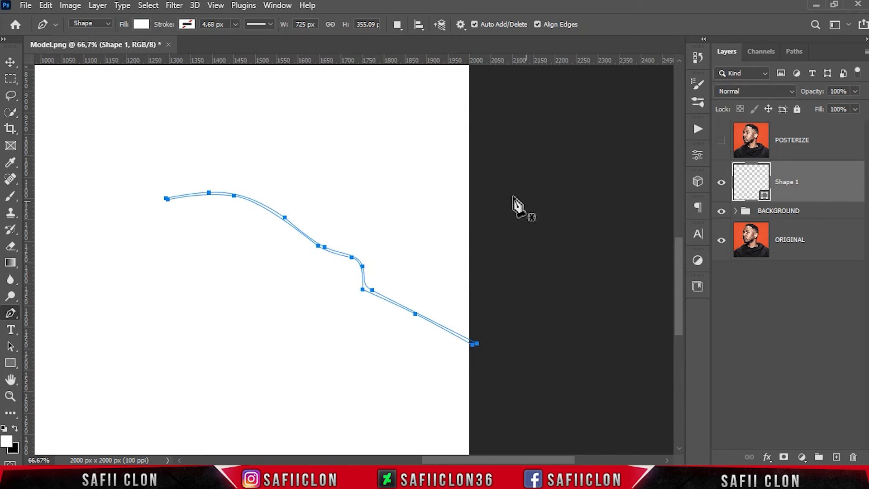
Display the Swatches panel and dock it as a separate column beside the Layers panel.
left_click(278, 5)
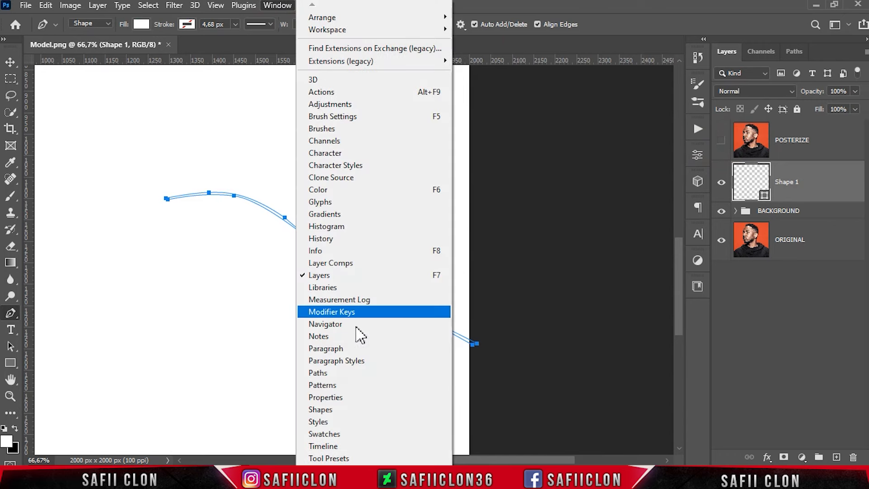
left_click(337, 435)
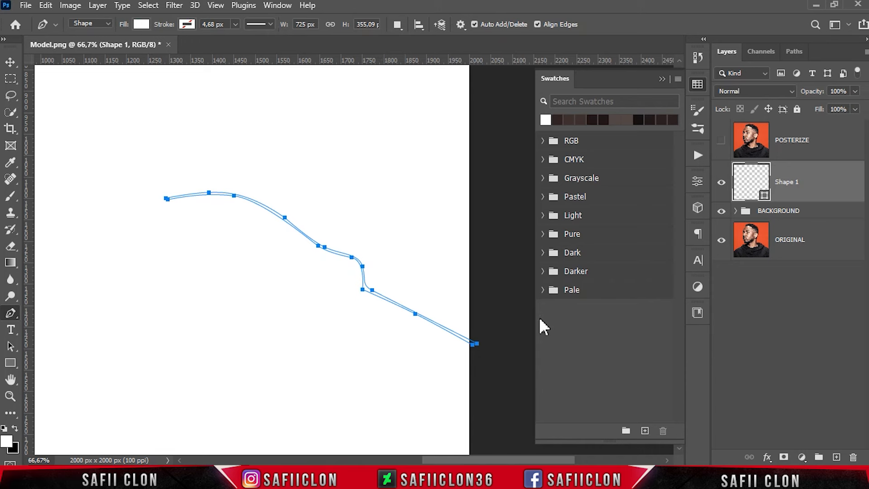
left_click_drag(558, 78, 865, 58)
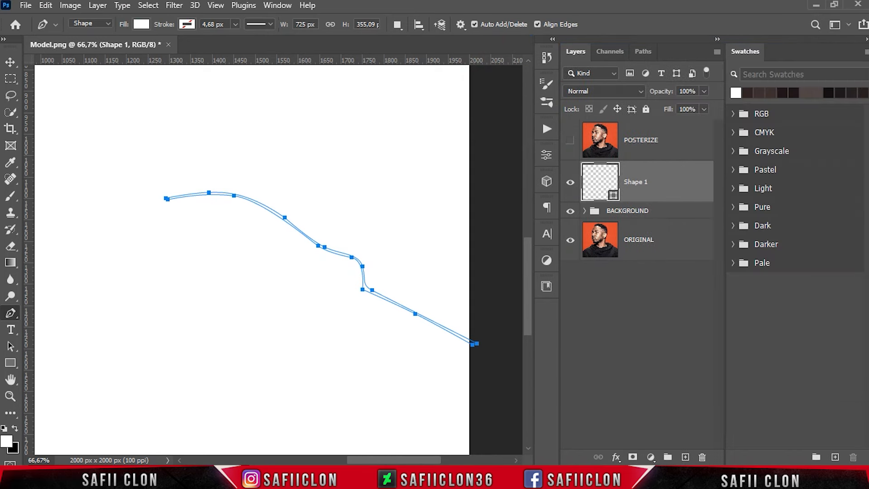
left_click_drag(725, 295, 719, 289)
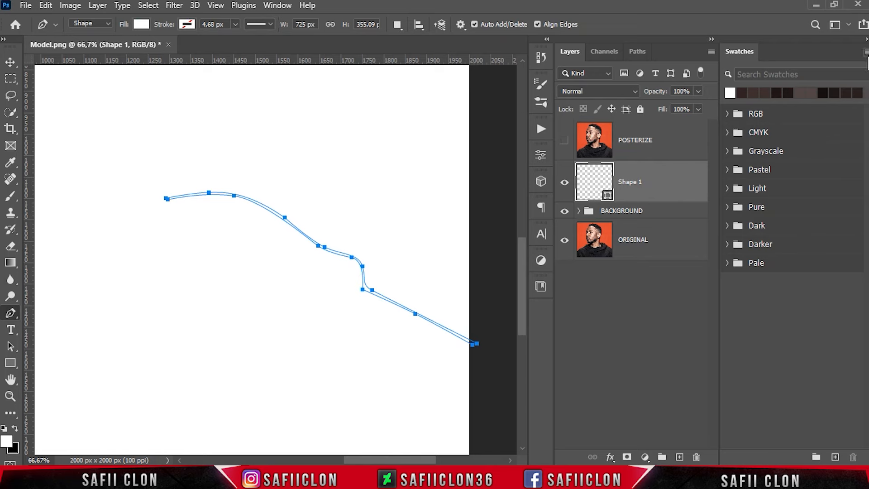
Import the Line.aco swatch file.
left_click(865, 52)
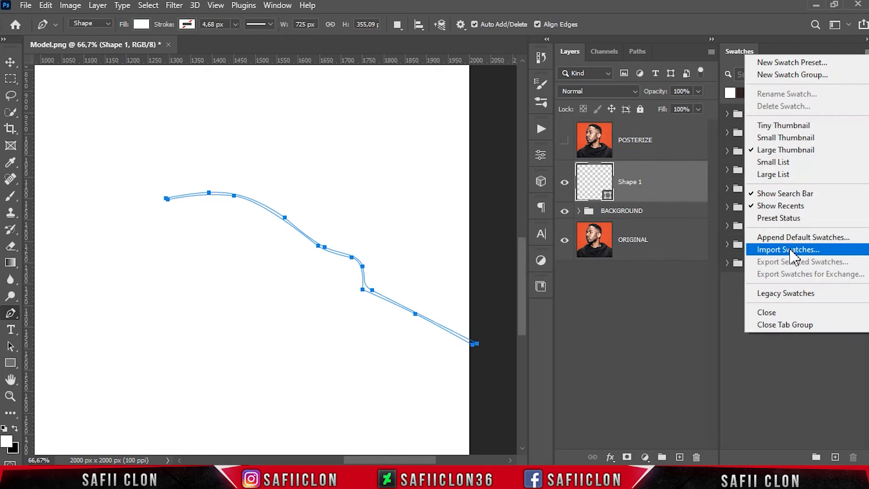
left_click(797, 250)
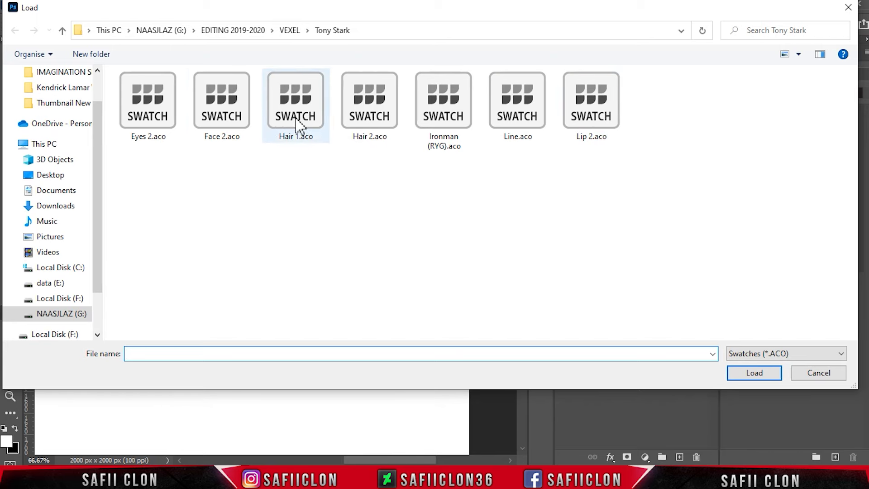
left_click(508, 134)
left_click(756, 375)
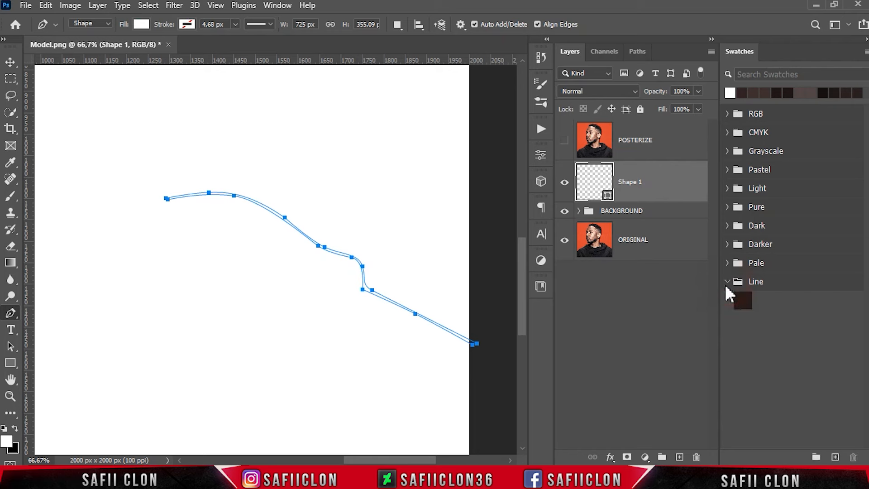
Recolor Shape 1 with the dark brown swatch from the Line group (#261b18) and check the line by toggling its visibility.
double_click(606, 194)
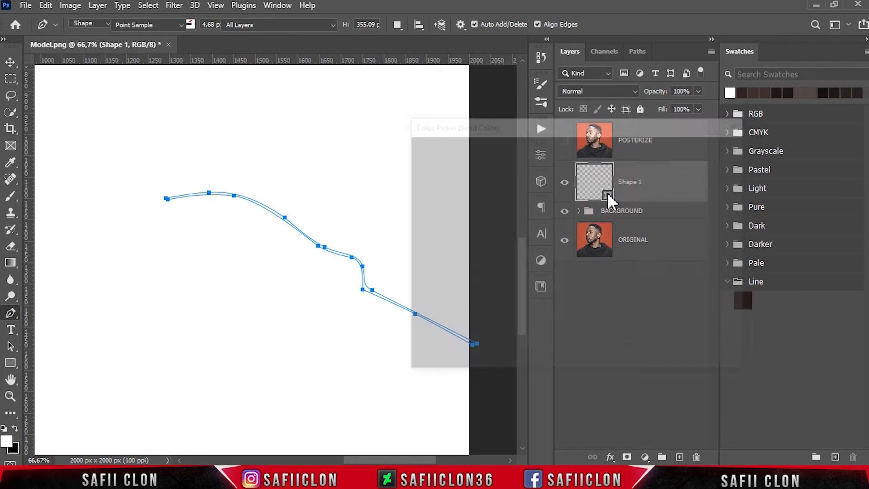
left_click_drag(599, 120, 579, 36)
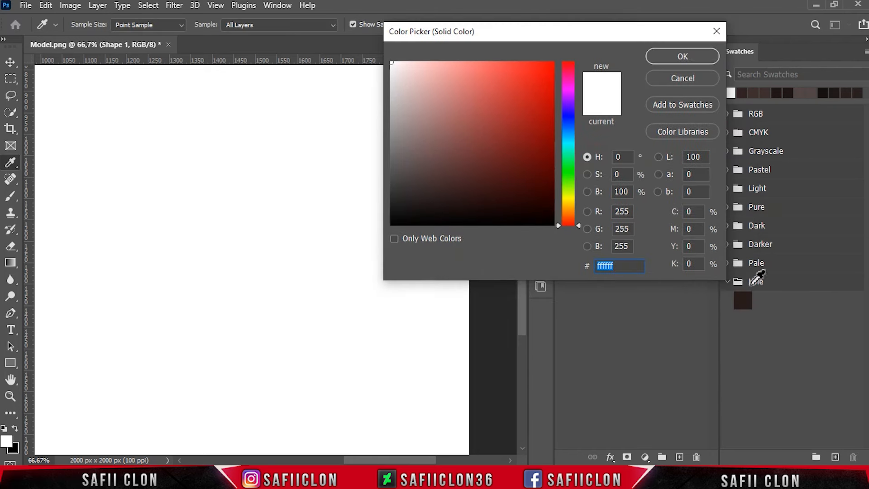
left_click(746, 300)
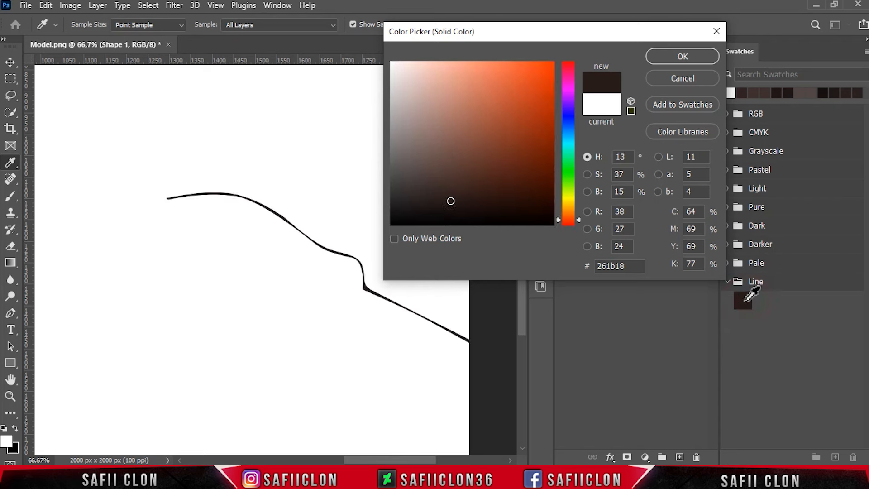
left_click(683, 56)
left_click(564, 182)
left_click(564, 182)
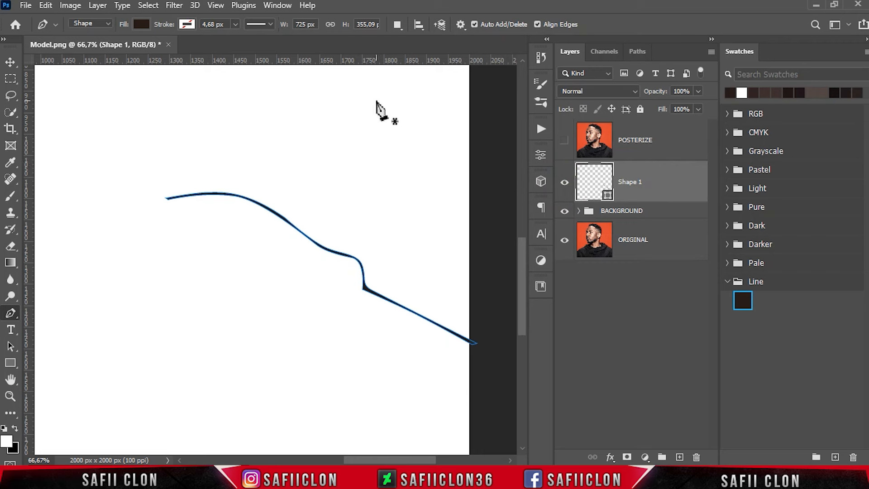
Set the path operation to Combine Shapes and show the POSTERIZE layer again.
left_click(397, 25)
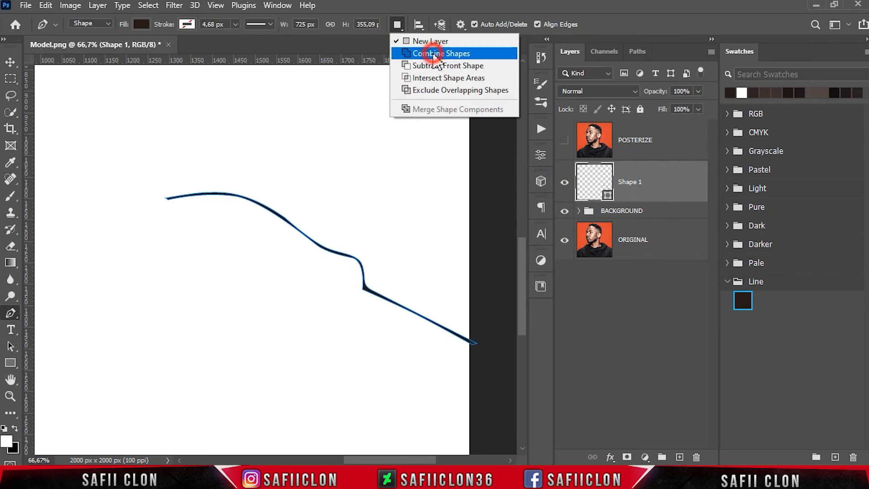
left_click(433, 54)
left_click(565, 141)
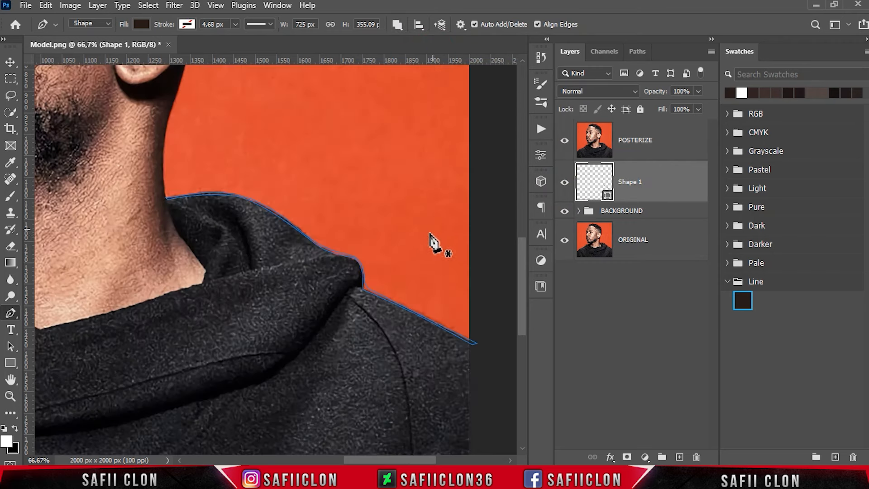
Draw a thin closed line shape along the hoodie's right shoulder seam, from the hood fold down to the photo's bottom edge.
scroll(426, 393, "left", 1)
scroll(423, 400, "down", 5)
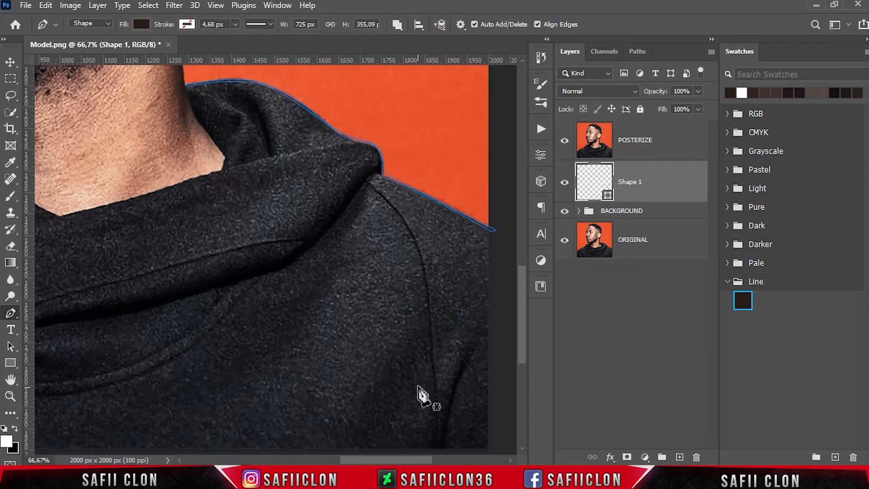
left_click(364, 183)
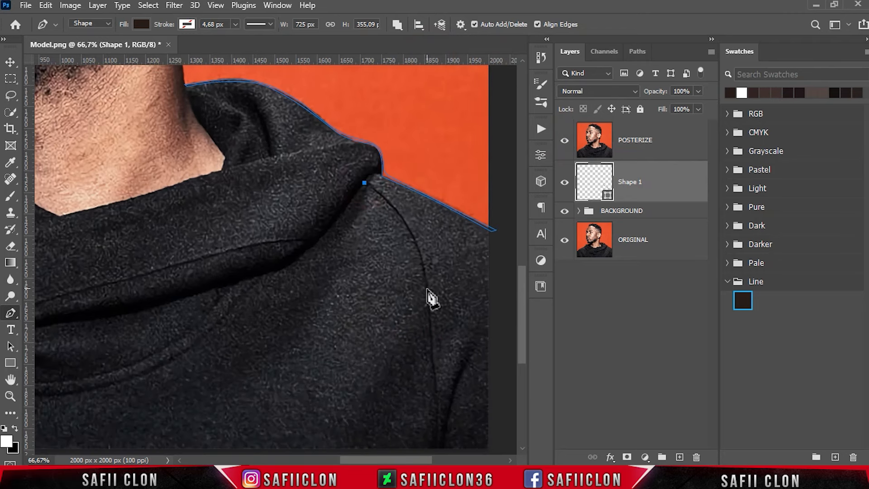
left_click_drag(422, 271, 431, 372)
scroll(434, 344, "down", 5)
left_click(437, 356)
left_click_drag(426, 172, 418, 118)
left_click(427, 172, "alt")
left_click_drag(364, 80, 309, 83)
Draw a thin closed shape along the sleeve crease that branches off near the bottom of the right shoulder seam.
scroll(438, 337, "down", 2)
left_click(442, 350)
left_click_drag(474, 227, 506, 193)
left_click(473, 227, "alt")
left_click_drag(445, 351, 453, 401)
left_click(446, 351, "alt")
left_click(441, 349)
Start a new outline at the back of the neck, down the hood opening to the collar corner, with a spur along the hood fold.
scroll(284, 304, "up", 5)
mouse_move(377, 459)
left_mouse_down()
mouse_move(346, 452)
mouse_move(360, 455)
left_mouse_up()
scroll(405, 280, "down", 1)
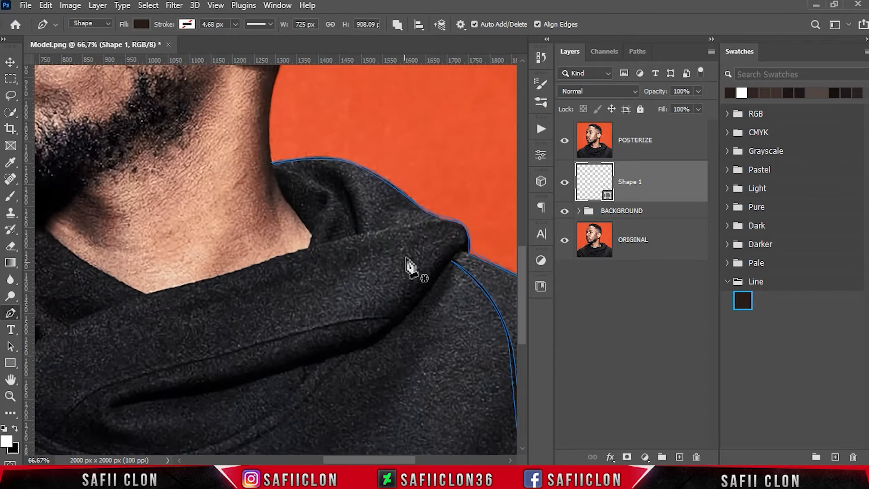
left_click_drag(271, 165, 279, 180)
left_click(311, 236)
key("ctrl+plus")
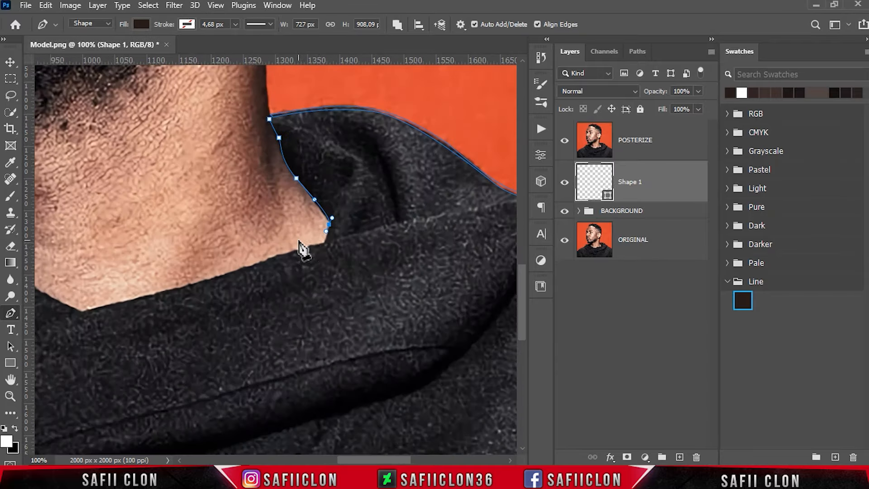
left_click(407, 221)
left_click_drag(325, 245, 325, 241)
Continue the outline along the front collar edge to a corner point just past the lowest point of the neckline.
left_click(300, 250)
left_click_drag(363, 460, 345, 460)
left_click_drag(297, 288, 275, 294)
left_click_drag(135, 336, 113, 350)
left_click(135, 335, "alt")
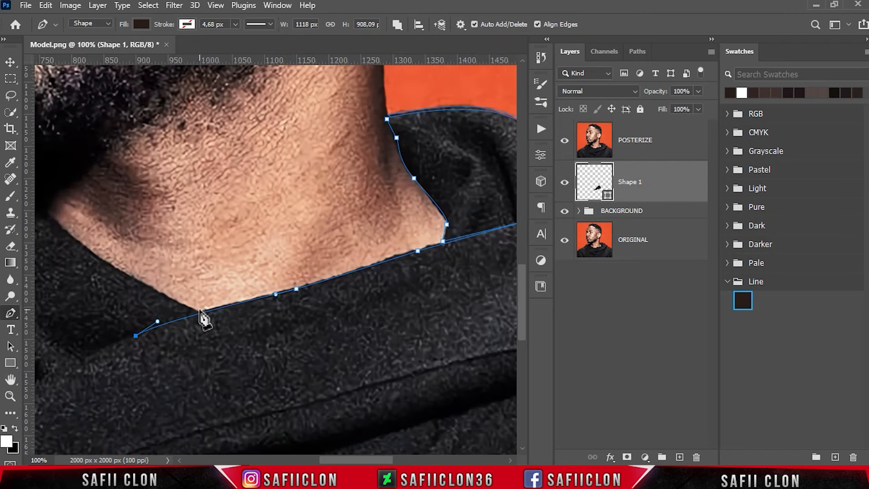
Extend the outline up the left side of the neckline to beneath the beard and out to the hood's outer edge.
left_click_drag(359, 459, 339, 459)
left_click_drag(175, 210, 156, 142)
left_click(175, 210, "alt")
left_click(156, 158, "alt")
left_click_drag(95, 186, 79, 199)
left_click(96, 187, "alt")
Trace the outline around the bumpy folds on the hood's left outer edge.
left_click_drag(353, 459, 315, 459)
left_click(344, 195)
left_click(329, 174, "alt")
left_click_drag(328, 174, 271, 186)
left_click(307, 182, "alt")
left_click(278, 198)
left_click_drag(267, 216, 252, 227)
Continue the outline from the hood's lower fold along the left shoulder to just beyond the photo's left border.
scroll(296, 452, "left", 3)
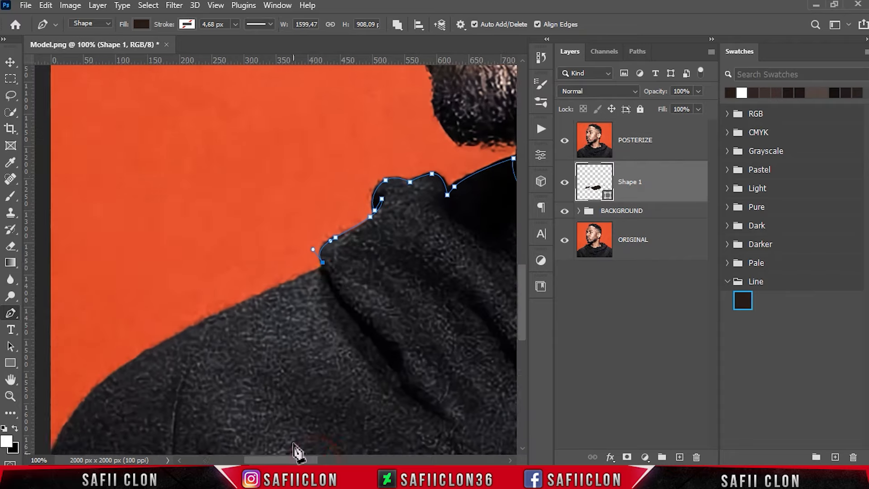
scroll(365, 237, "down", 3)
left_click_drag(310, 180, 294, 187)
scroll(271, 272, "left", 3)
scroll(271, 271, "down", 1)
left_click_drag(256, 230, 204, 266)
left_click_drag(154, 345, 144, 386)
Trace the outline's return edge from the photo's left border along the left shoulder and around the hood's lower fold.
scroll(145, 387, "down", 2)
scroll(417, 175, "up", 3)
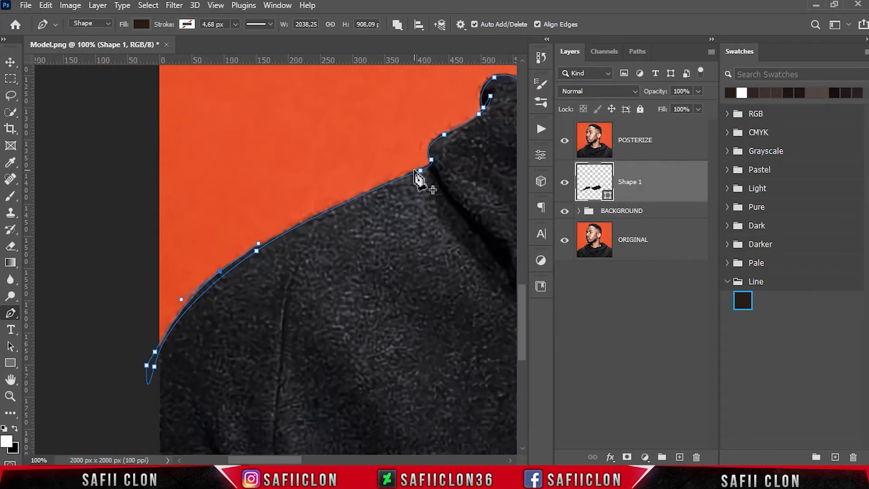
scroll(310, 249, "right", 4)
left_click(290, 159, "ctrl")
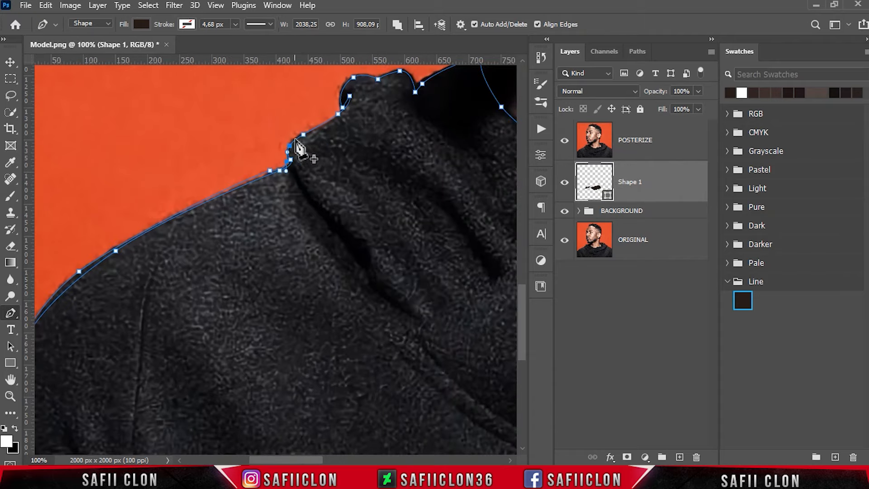
Continue the return edge over the bumpy folds on the hood's left outer edge to the neckline corner beneath the beard.
scroll(352, 221, "up", 3)
left_click_drag(369, 163, 368, 171)
left_click(419, 177, "ctrl")
scroll(334, 180, "right", 3)
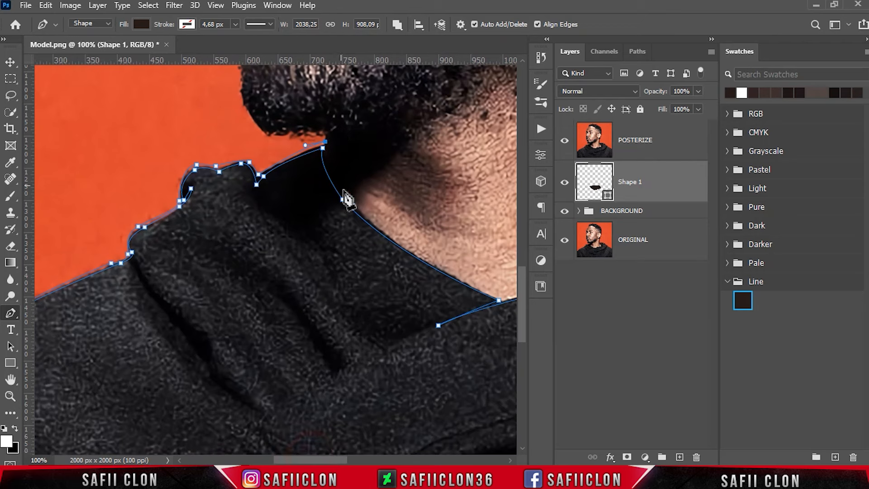
Run the return edge down the neckline, along the front collar and up the right side of the neck to close the outline.
scroll(398, 249, "right", 3)
mouse_move(296, 298)
left_mouse_down()
mouse_move(328, 301)
mouse_move(297, 298)
left_mouse_up()
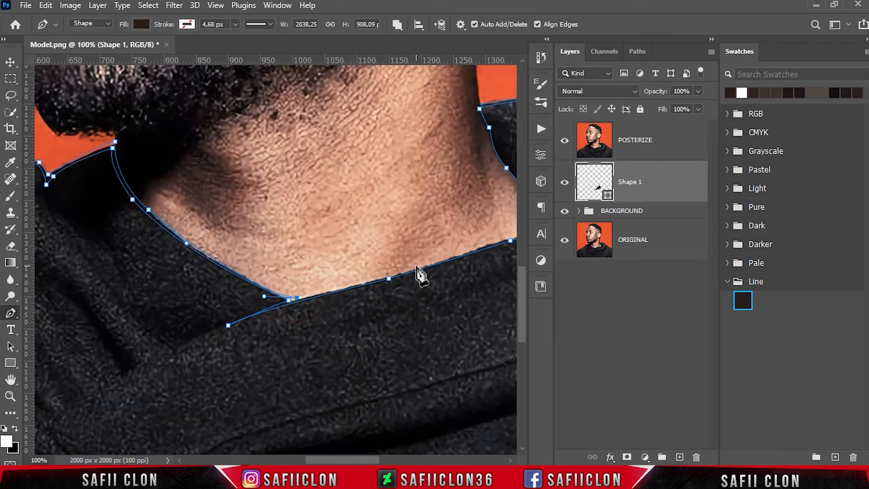
left_click(416, 266)
scroll(417, 267, "right", 3)
left_click(358, 235)
left_click(374, 230)
left_click_drag(382, 214, 385, 216)
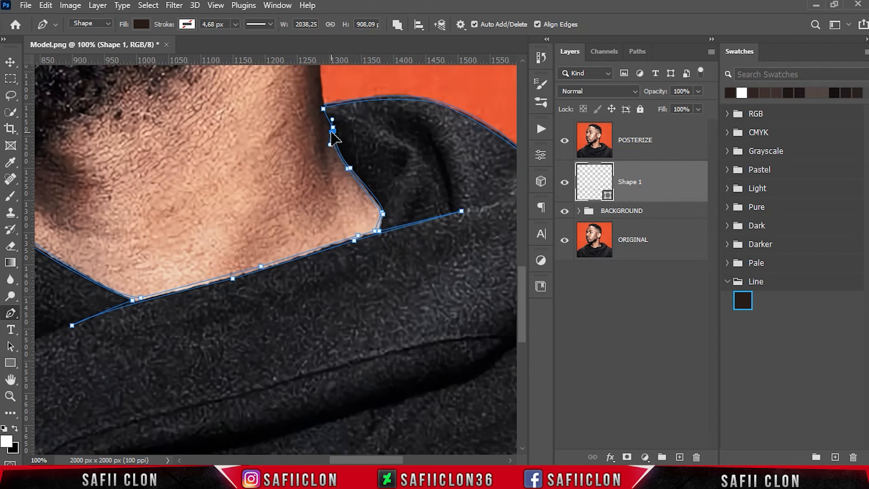
scroll(324, 255, "up", 4)
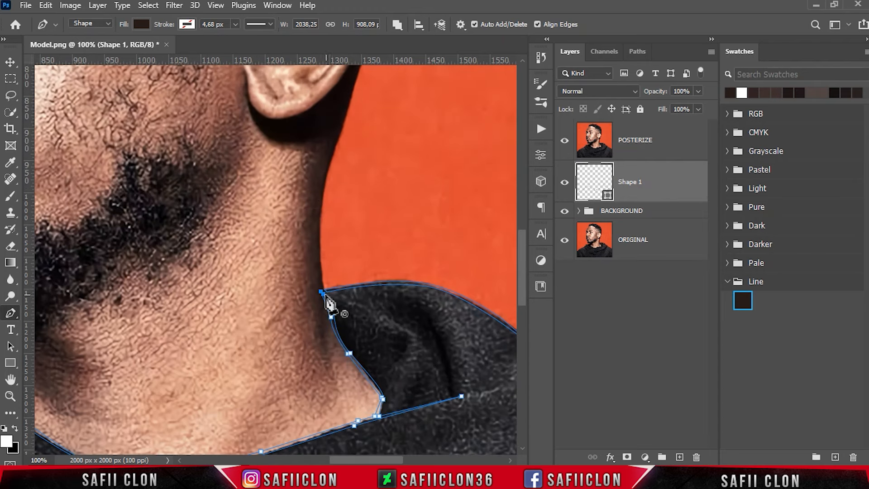
Examine the hoodie's line art with the POSTERIZE layer hidden, and show the layer again.
left_click(564, 141)
key("ctrl+minus")
key("Escape")
key("ctrl+minus")
key("ctrl+minus")
key("ctrl+minus")
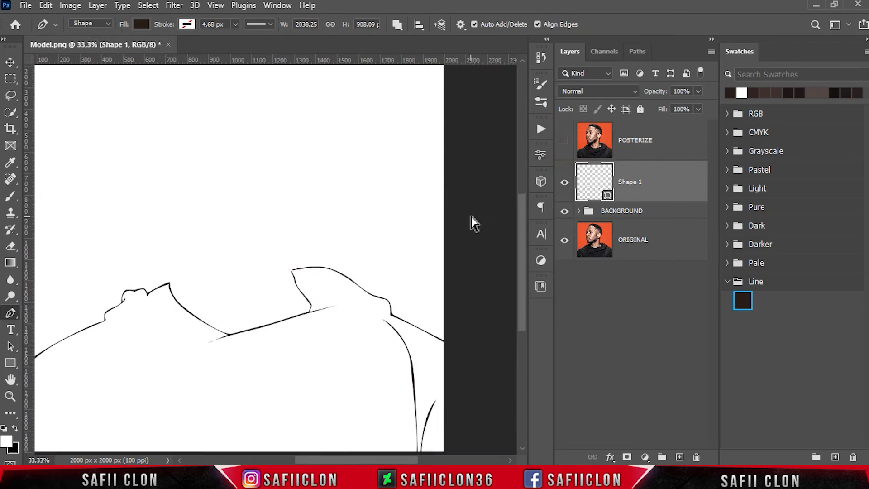
key("ctrl+plus")
key("ctrl+plus")
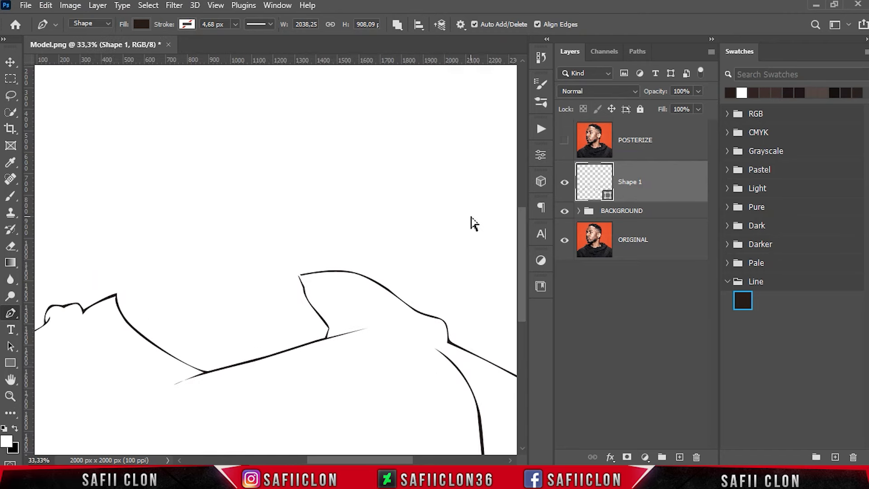
key("ctrl+h")
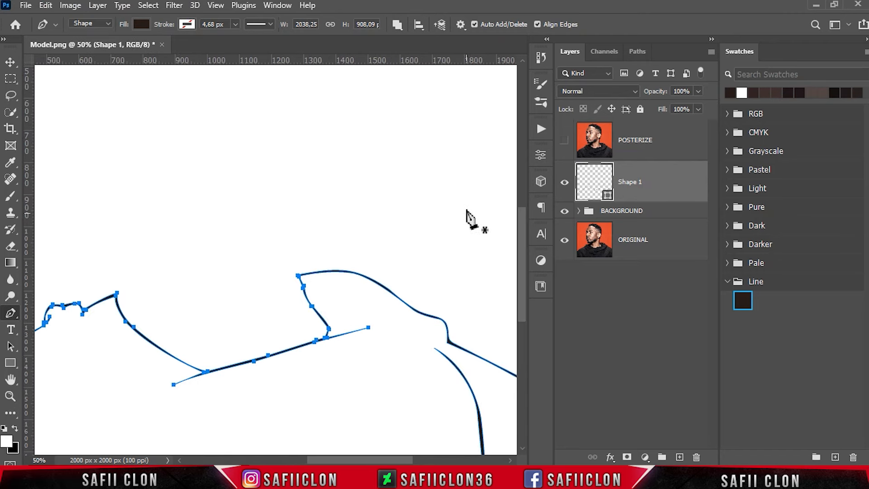
left_click(564, 144)
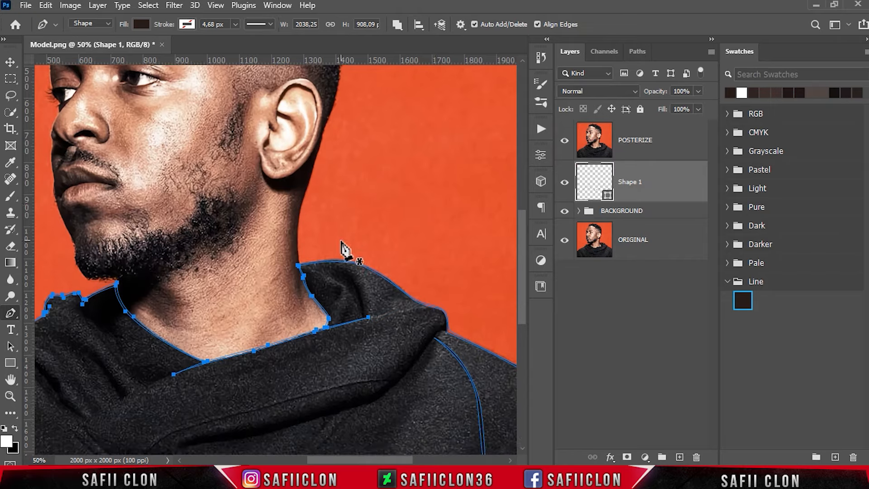
Draw a thin closed curved shape along the lower neck seam beneath the hood, spanning from its left folds to its right side.
scroll(351, 239, "down", 5)
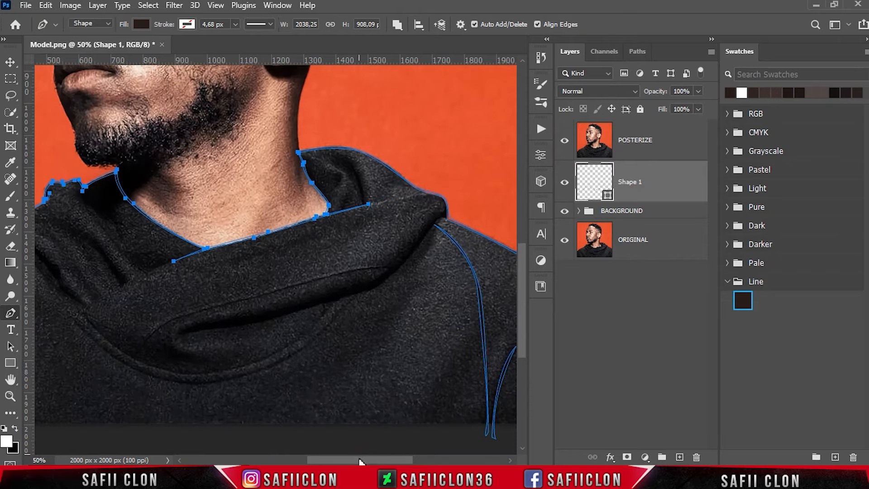
left_click_drag(361, 460, 341, 461)
left_click(159, 317)
left_click_drag(317, 379, 404, 358)
left_click(444, 294)
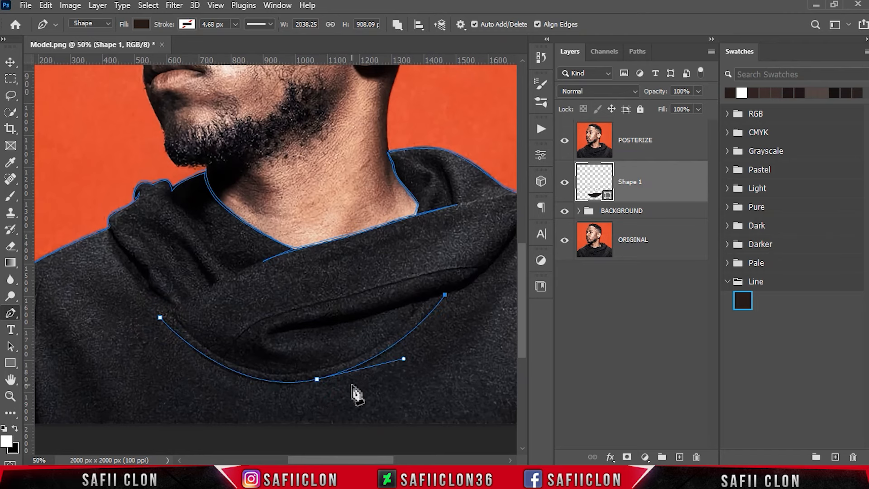
key("ctrl+plus")
left_click_drag(333, 330, 330, 338)
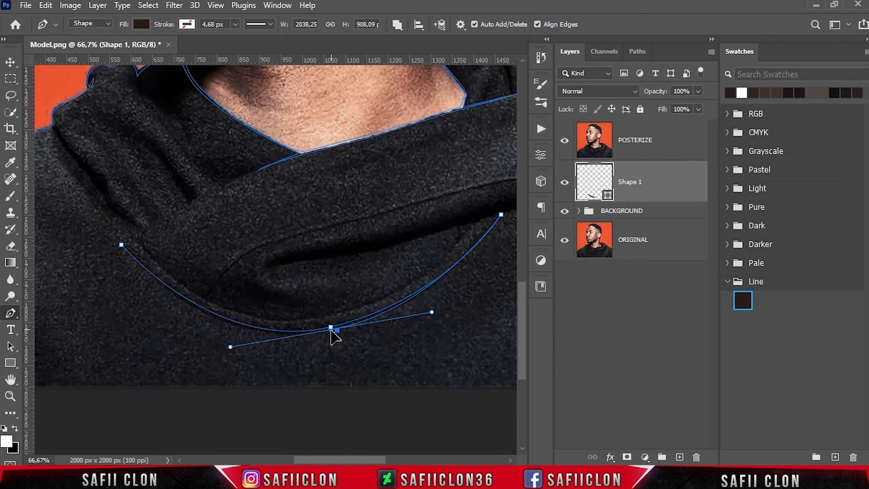
left_click(122, 244)
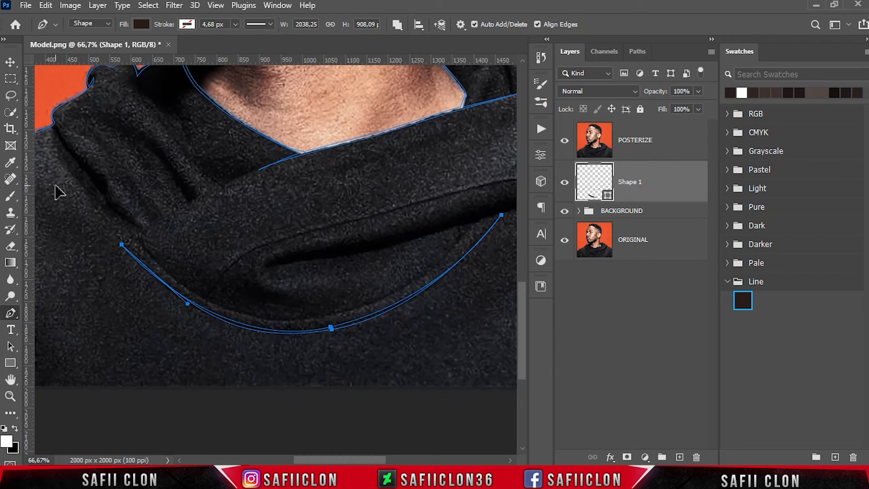
Draw a second thin curved seam shape just above the first, and check both lines with the POSTERIZE layer temporarily hidden.
left_click(140, 242)
left_click_drag(314, 320, 425, 306)
left_click(474, 223)
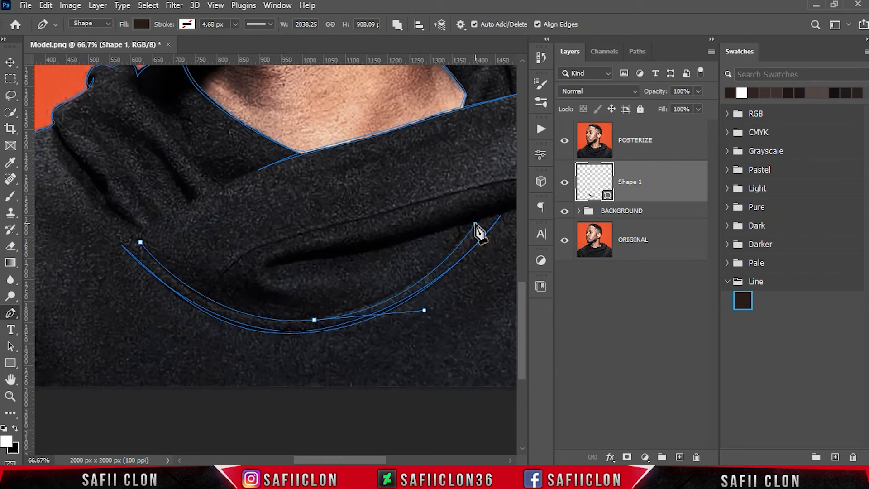
scroll(77, 135, "left", 3)
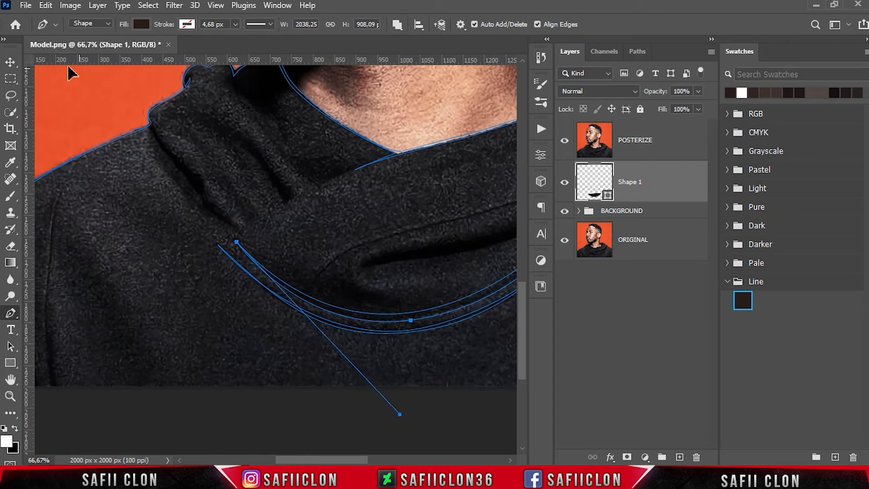
scroll(72, 76, "up", 1)
left_click_drag(343, 459, 365, 460)
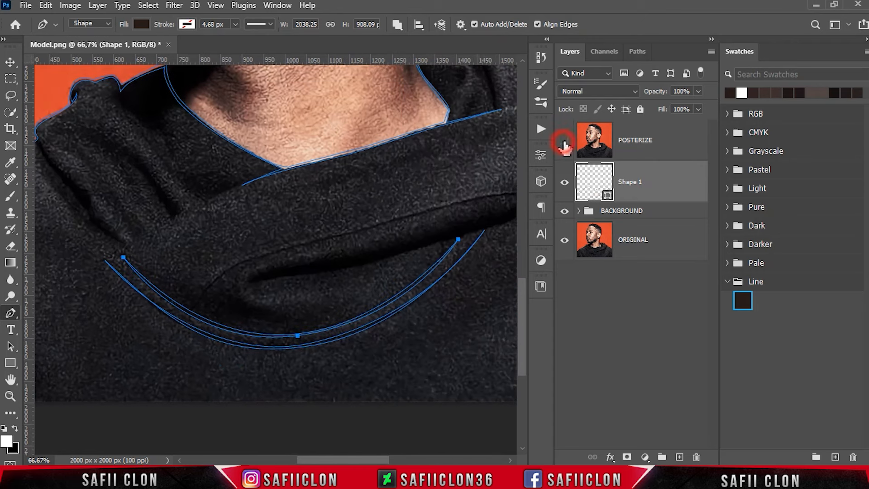
left_click(564, 144)
key("Return")
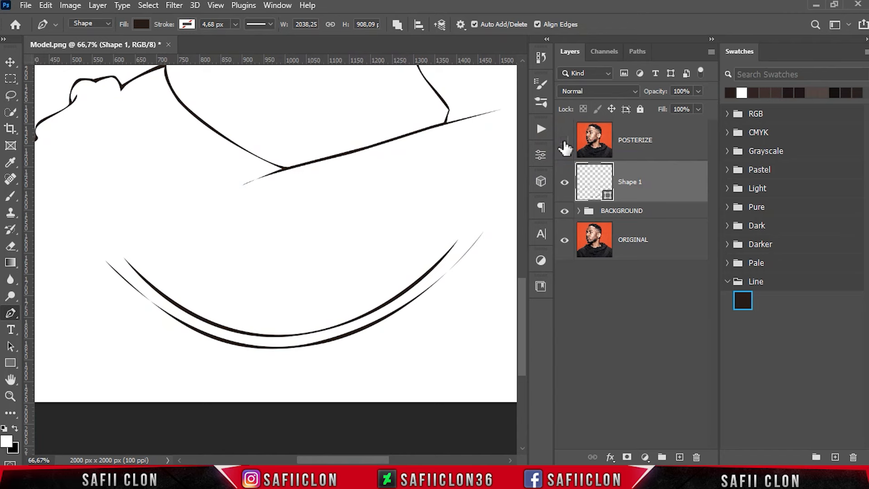
left_click(565, 143)
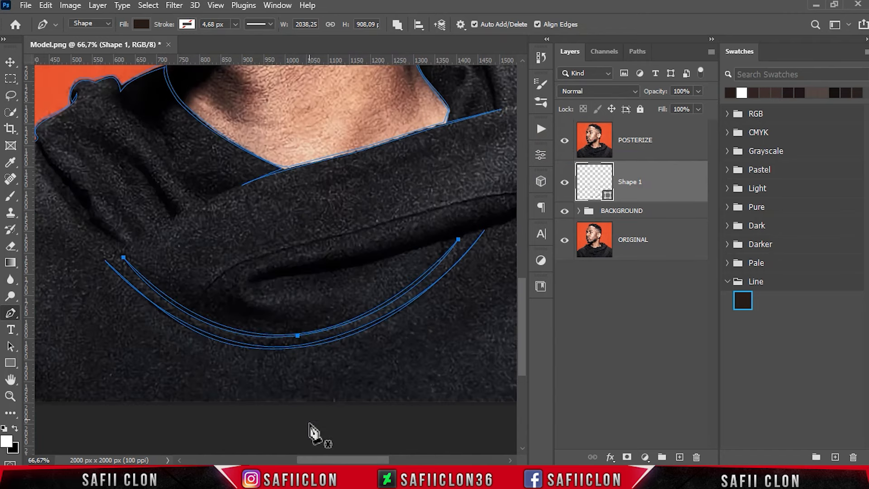
Draw thin shapes for the left sleeve's armhole seam and the short fold beside it, both running past the photo's lower edge.
left_click_drag(322, 460, 265, 447)
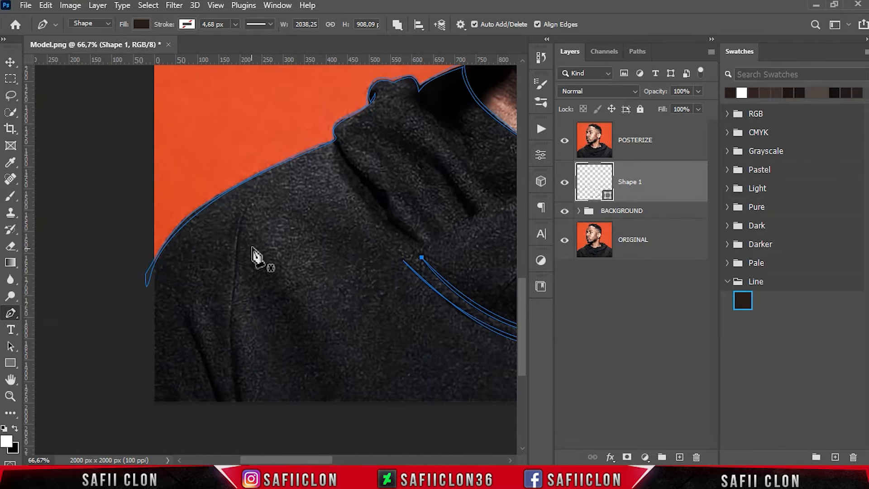
left_click(243, 414)
left_click(232, 325)
left_click(238, 236)
left_click(248, 201)
left_click(232, 271)
left_click_drag(232, 272, 232, 261)
left_click(221, 406)
Trace the upper seam of the hood's front fold from the curved neck seam to the fold's tapered right end.
scroll(308, 380, "up", 2)
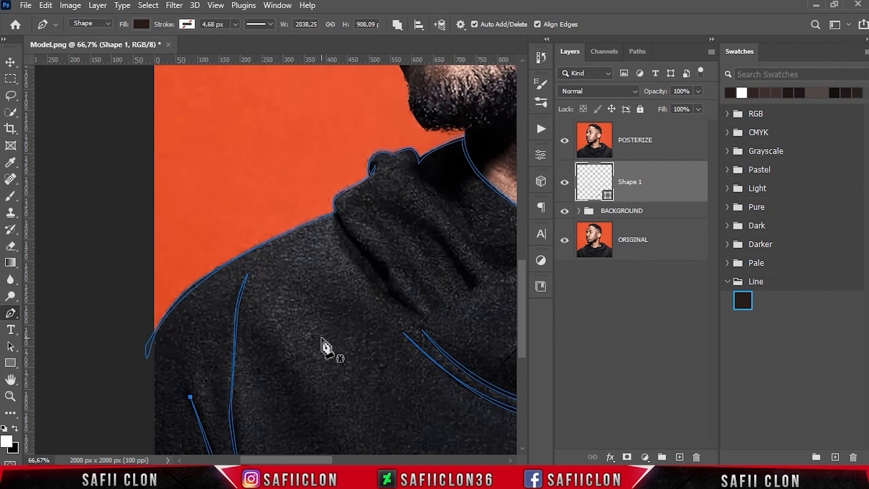
scroll(330, 307, "right", 6)
left_click_drag(363, 452, 368, 453)
left_click(174, 382)
left_click_drag(219, 336, 242, 326)
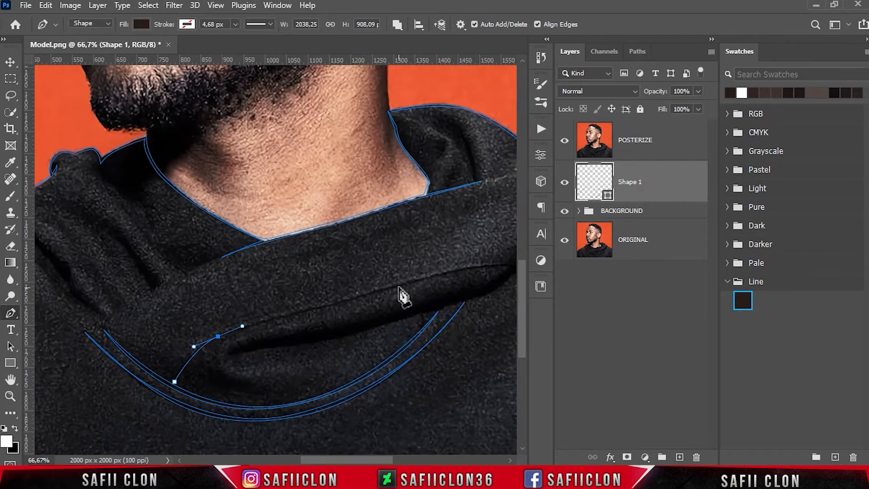
left_click_drag(400, 286, 415, 279)
left_click_drag(360, 459, 381, 459)
left_click_drag(409, 267, 423, 273)
Trace the return edge of the front fold's upper seam back to its starting point, closing a thin tapered shape.
key("ctrl+plus")
left_click(267, 305)
scroll(267, 362, "left", 4)
left_click(270, 351)
left_click(195, 377)
left_click(140, 441)
Start an outline at the hood's right shoulder corner and trace the lower edge of the front fold down past the neck seam.
scroll(142, 441, "down", 3)
left_click_drag(336, 458, 388, 459)
key("ctrl+minus")
left_click(403, 181)
left_click_drag(389, 182, 381, 195)
left_click_drag(327, 255, 305, 271)
left_click_drag(211, 300, 177, 305)
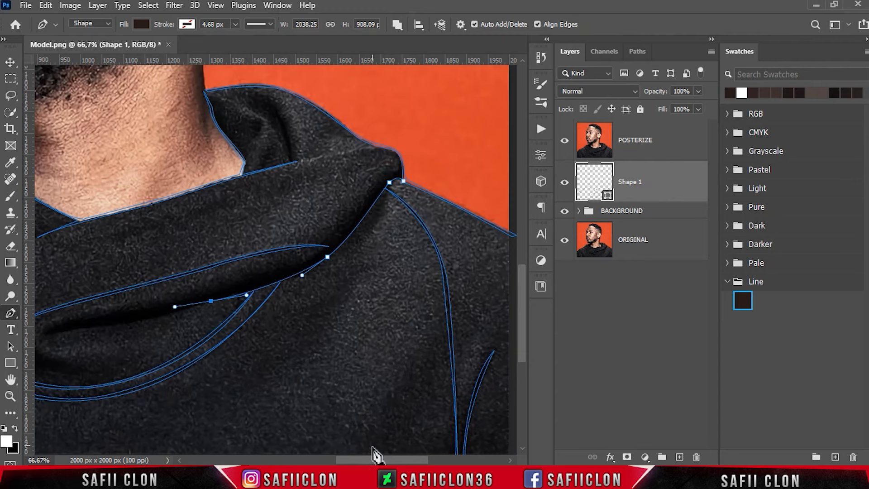
Extend the front fold's lower edge outline to the inner tip at the fold's left end.
left_click_drag(374, 459, 354, 460)
left_click(204, 326)
left_click(152, 336)
left_click_drag(152, 336, 266, 342, "alt")
Trace the return edge along the front fold's lower edge back to the hood's right shoulder corner and close the shape.
key("ctrl+plus")
left_click_drag(176, 353, 164, 357, "ctrl")
left_click_drag(332, 321, 403, 302)
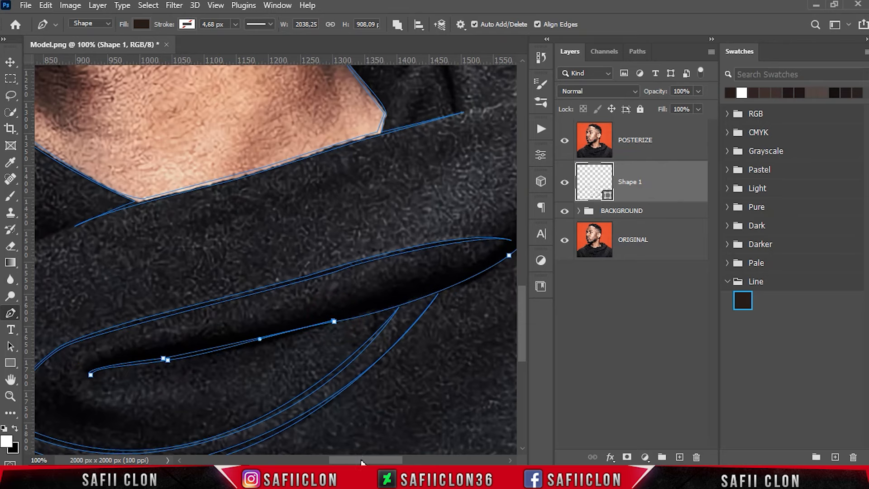
left_click_drag(362, 460, 391, 459)
left_click_drag(315, 254, 374, 209)
left_click(412, 145)
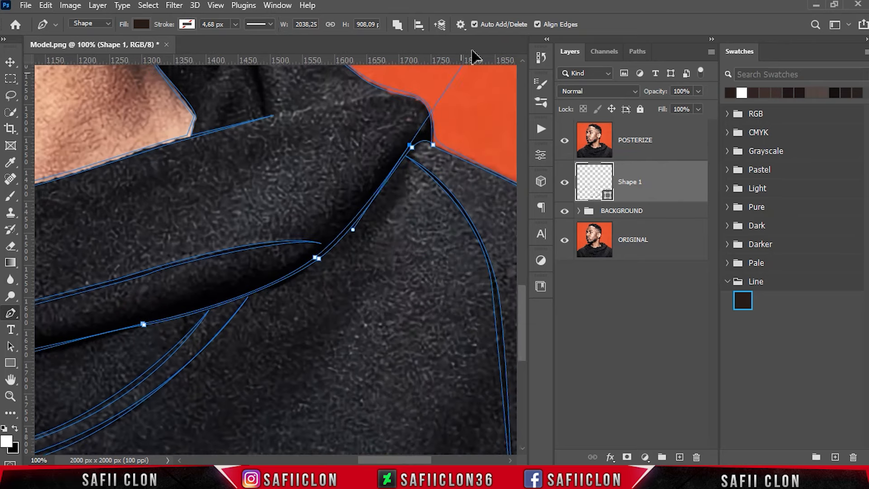
scroll(421, 145, "up", 3)
left_click(433, 222)
Draw short tapered crease lines inside the hood, one behind the neck's right side and one below the left bumpy fold.
left_click(247, 121)
left_click_drag(262, 193, 258, 213)
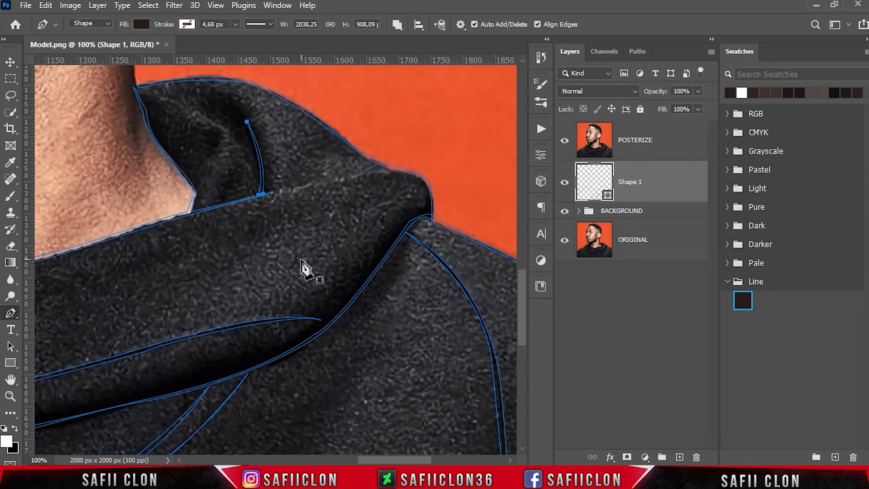
key("ctrl+minus")
key("ctrl+minus")
key("ctrl+minus")
key("ctrl+plus")
key("ctrl+plus")
key("ctrl+plus")
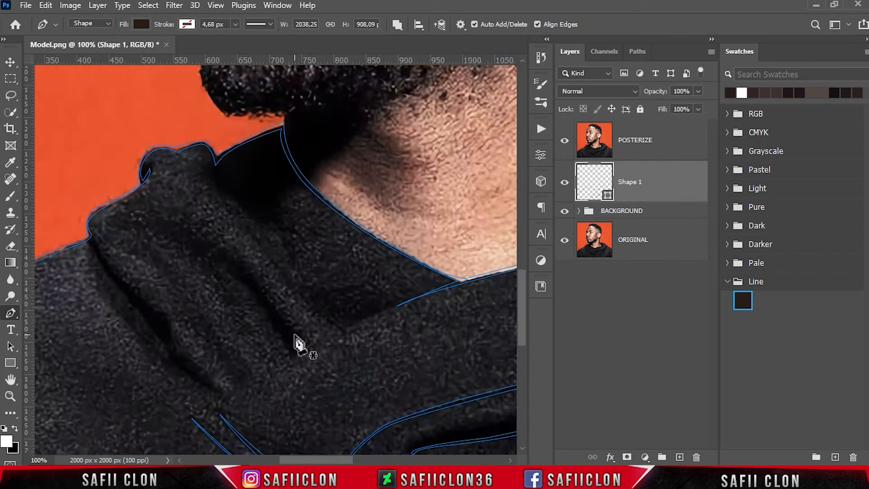
left_click_drag(239, 222, 274, 261)
Draw a thin closed shape along the dark crease running down from the hood's lower left fold at the shoulder.
left_click(89, 229)
left_click_drag(165, 337, 168, 357)
left_click_drag(107, 266, 107, 270)
left_click_drag(165, 338, 166, 343)
left_click_drag(107, 275, 82, 261)
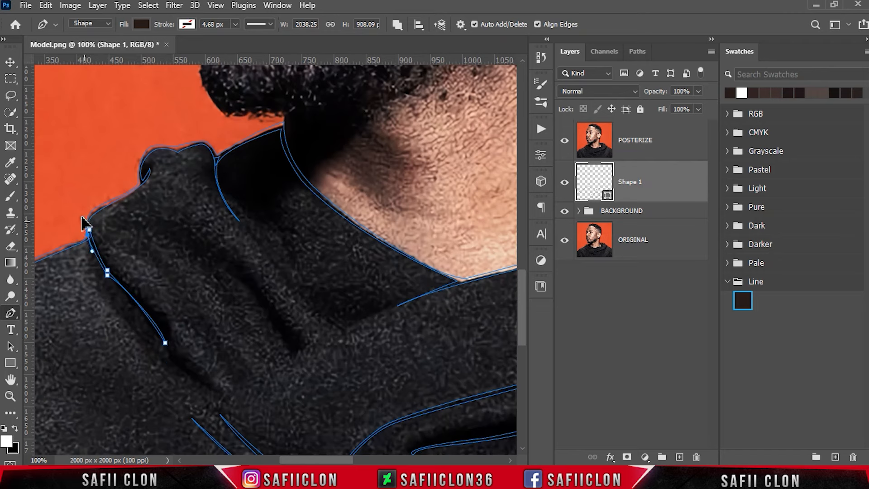
Trace a thin closed shape along the back of the neck, from the hood's corner up to just below the ear.
key("ctrl+minus")
key("ctrl+minus")
key("ctrl+minus")
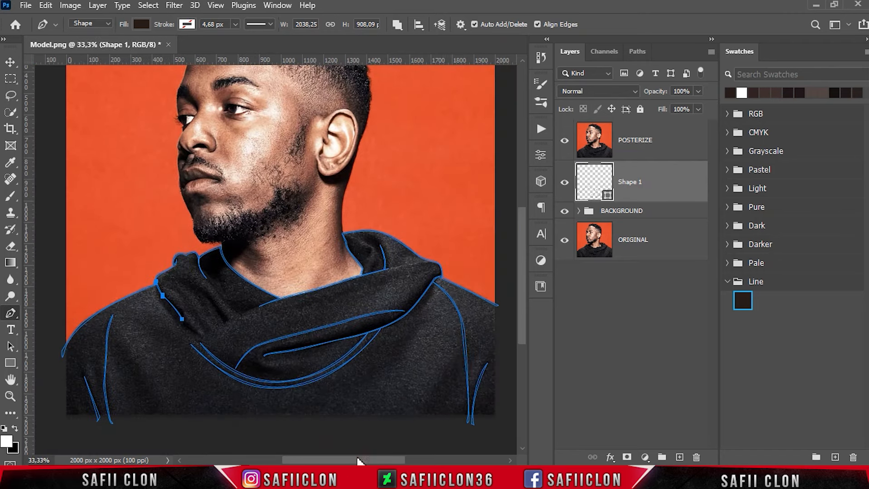
scroll(340, 367, "up", 2)
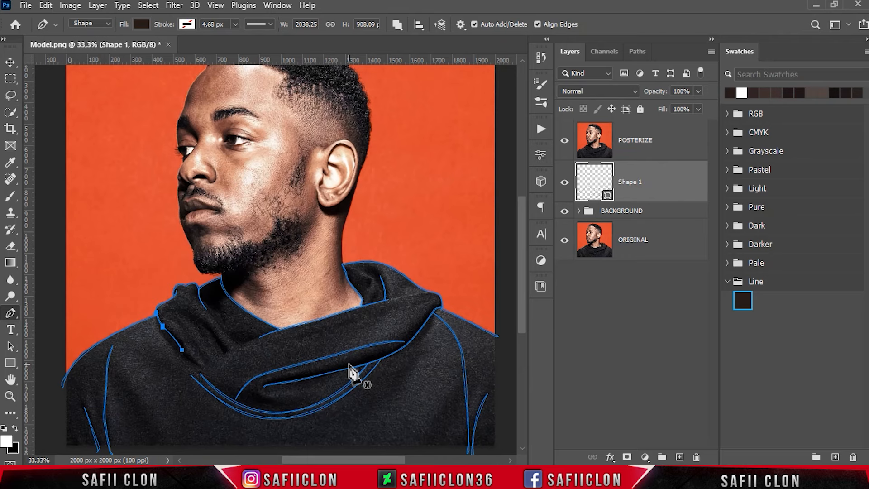
key("ctrl+plus")
scroll(310, 310, "down", 2)
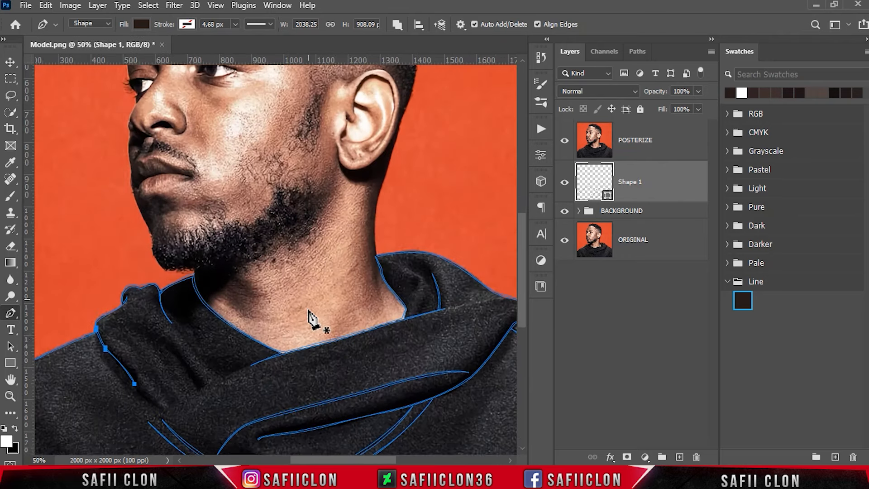
scroll(314, 349, "up", 4)
scroll(334, 384, "up", 1)
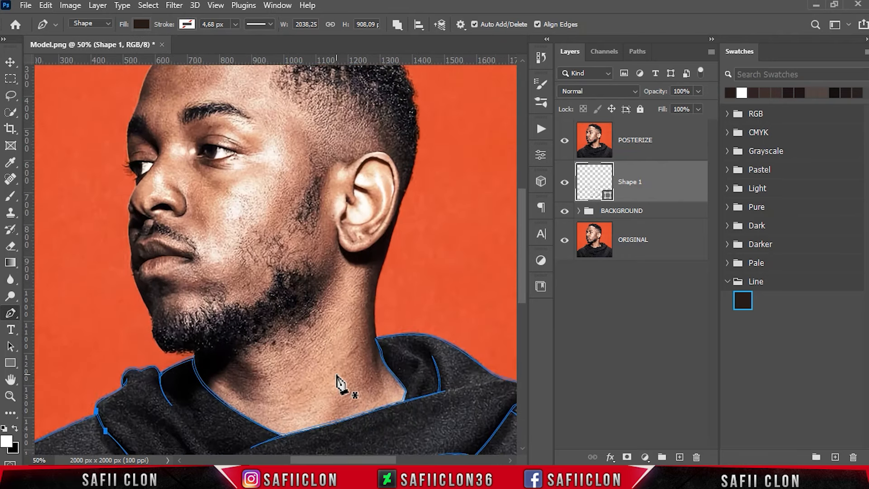
key("ctrl+plus")
key("ctrl+plus")
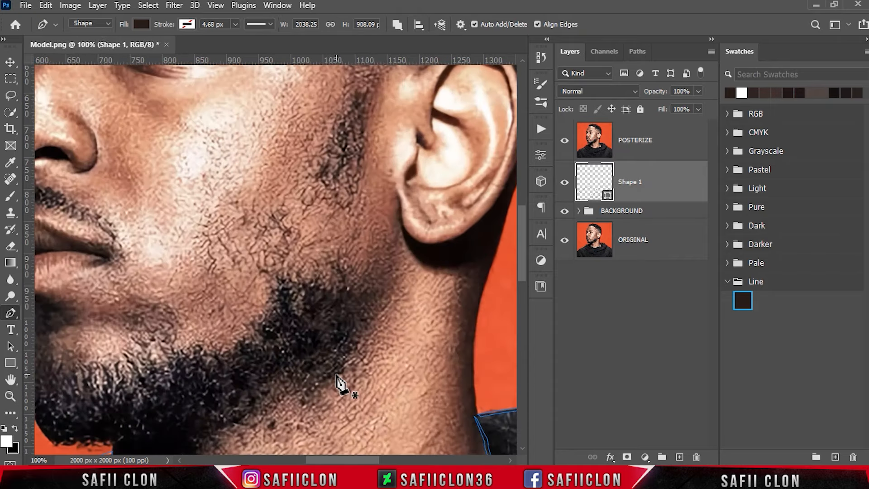
scroll(334, 353, "down", 3)
scroll(362, 371, "right", 6)
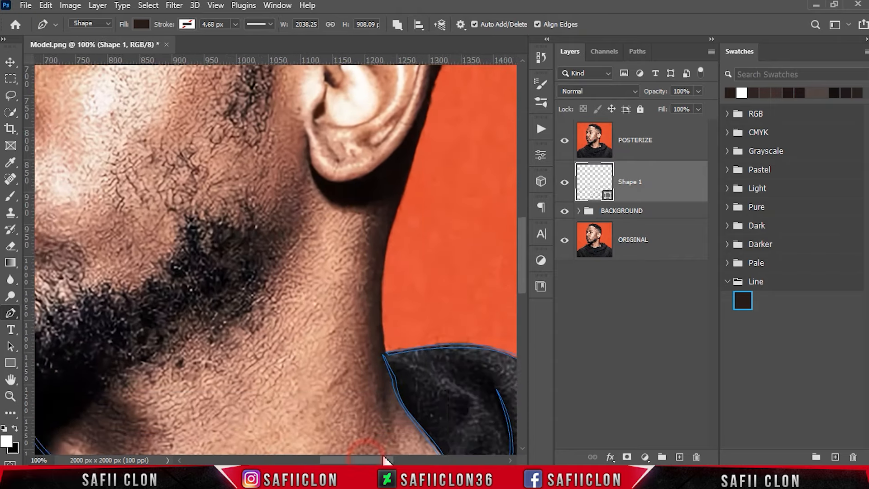
left_click(336, 356)
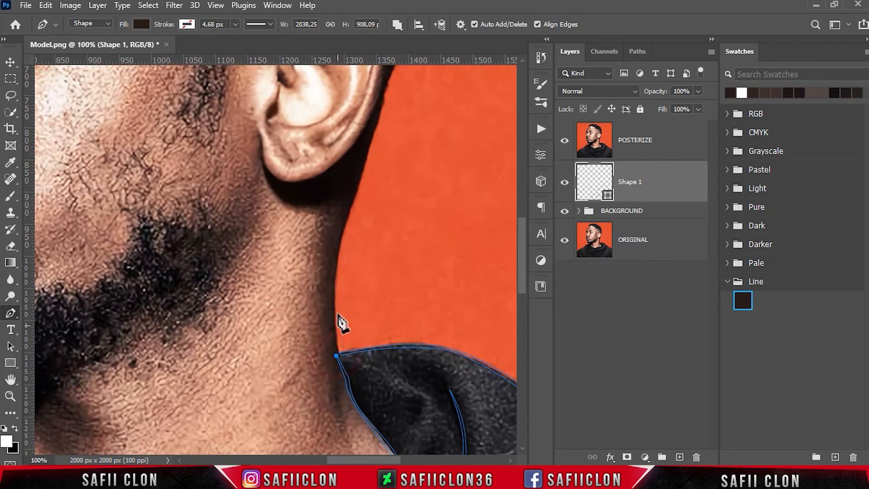
left_click_drag(335, 265, 340, 236)
left_click(365, 156)
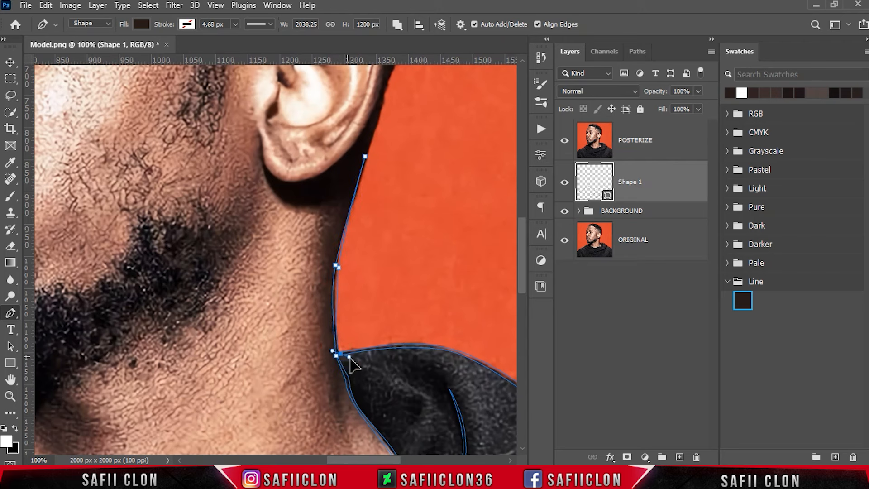
Trace the ear's outer outline from its upper front edge around the rim and under the lobe to the lobe's front edge.
scroll(267, 337, "up", 5)
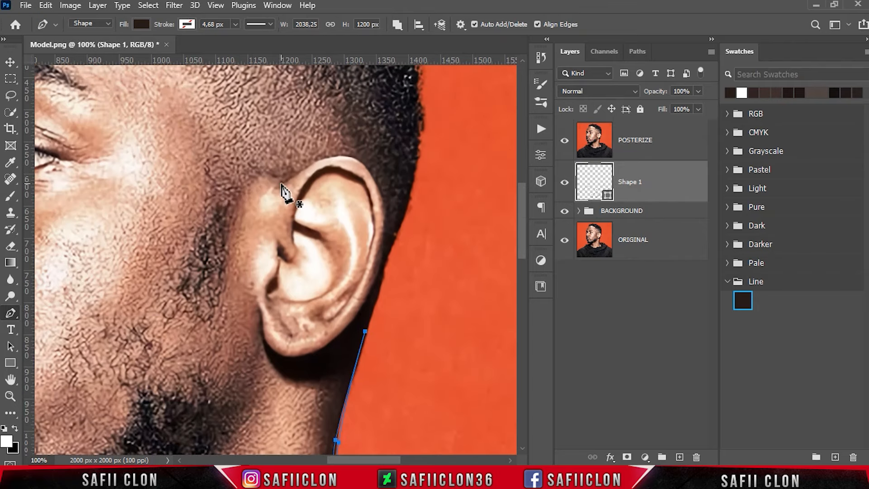
left_click_drag(366, 169, 384, 196)
left_click_drag(364, 302, 329, 370)
left_click_drag(270, 347, 260, 340)
key("ctrl+z")
left_click(364, 302, "alt")
left_click_drag(334, 337, 319, 348)
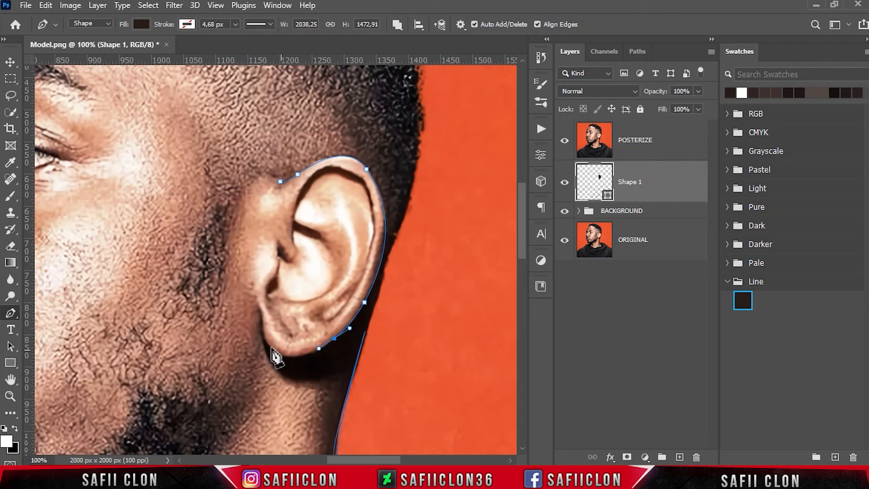
key("ctrl+plus")
left_click(263, 341)
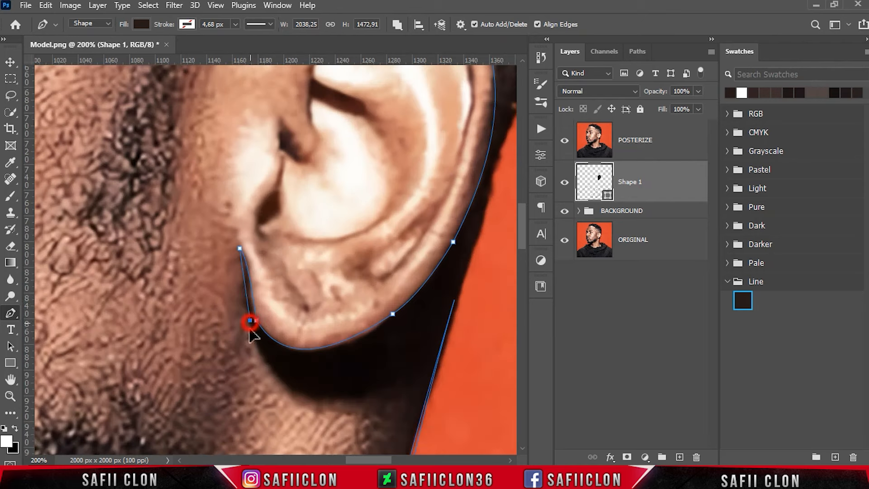
Trace the return edge of the ear outline slightly outside the first line, along the underside of the earlobe.
left_click(249, 316, "alt")
left_click_drag(322, 351, 368, 334)
left_click_drag(324, 352, 327, 347)
left_click(325, 347, "alt")
mouse_move(403, 311)
left_mouse_down()
mouse_move(441, 277)
mouse_move(395, 314)
left_mouse_up()
left_click(395, 313, "alt")
scroll(441, 317, "up", 3)
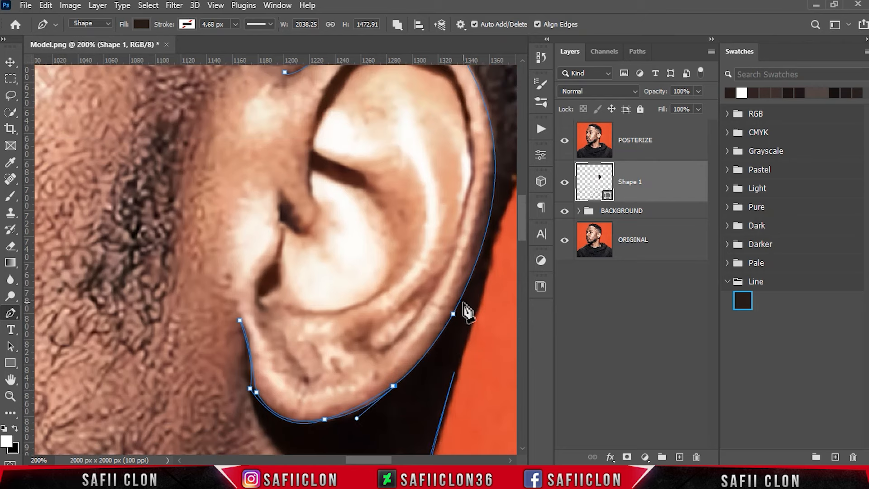
Continue the return edge up the ear's back rim and over its top to the upper front edge, closing the shape.
left_click_drag(467, 312, 301, 407)
left_click(333, 248)
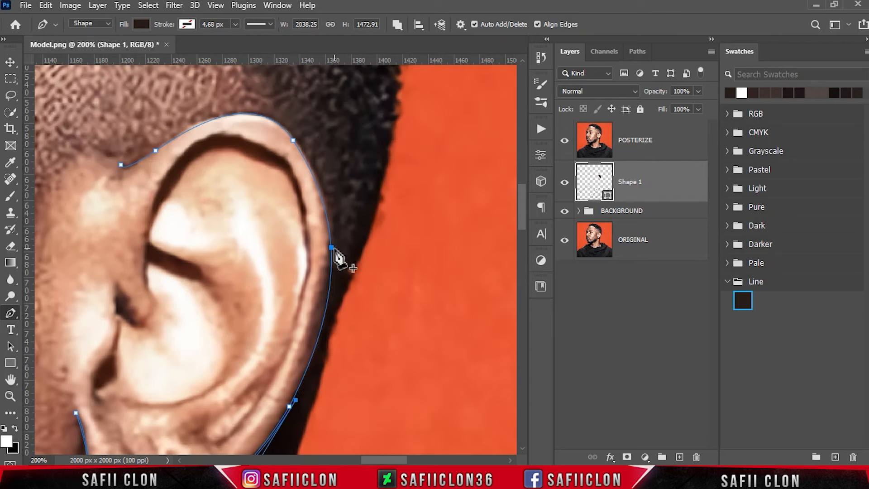
scroll(344, 280, "up", 3)
left_click(293, 254, "ctrl")
left_click(197, 235)
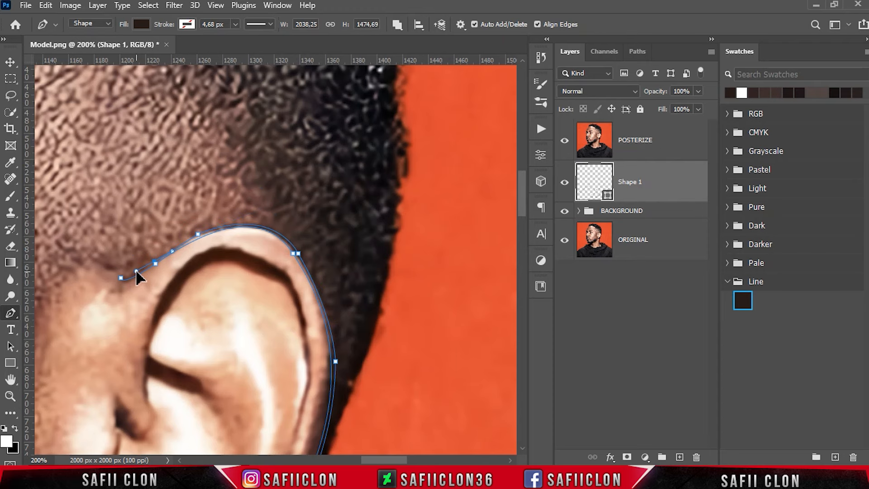
Trace a closed tapered shape along the ear's inner rim, from above the tragus over the top and down the back side.
scroll(280, 317, "down", 2)
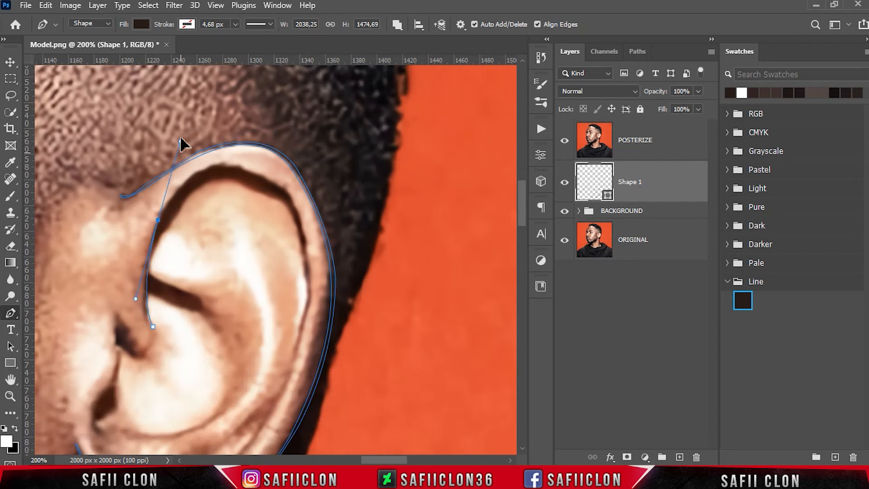
left_click(235, 163)
left_click(307, 243)
left_click(309, 302)
left_click(296, 360)
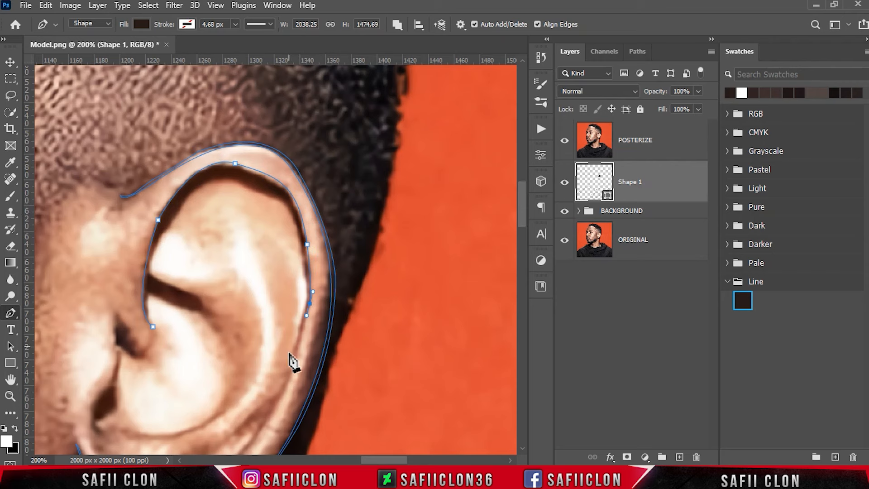
scroll(295, 353, "down", 1)
left_click(306, 217)
left_click(220, 126)
left_click(159, 180)
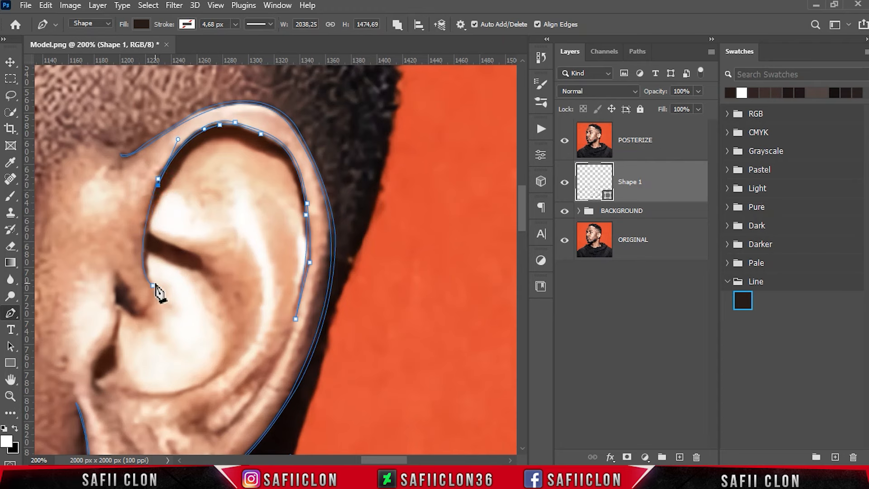
Draw short tapered crease shapes inside the ear at the tragus, the notch below it, the bowl's lower folds and the upper inner fold.
scroll(285, 349, "down", 2)
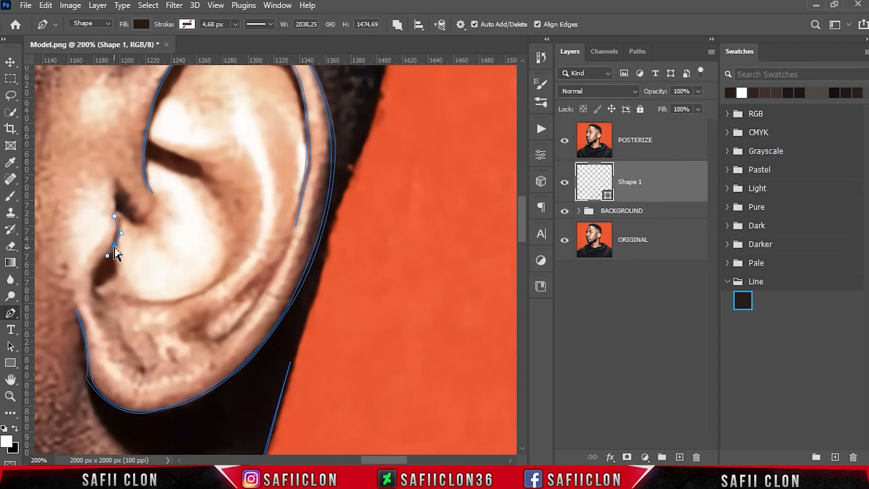
left_click(100, 300, "alt")
left_click_drag(104, 256, 125, 221)
scroll(221, 341, "up", 1)
left_click(159, 336)
scroll(202, 384, "up", 1)
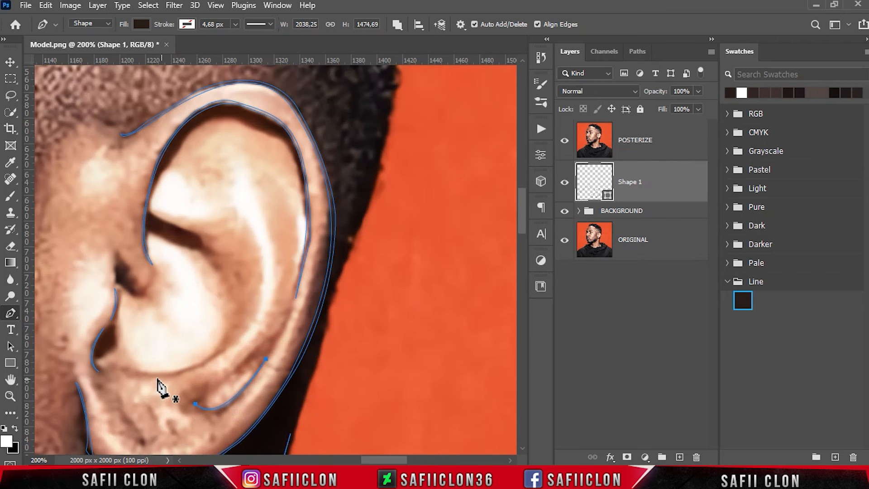
left_click(147, 207)
left_click(199, 233)
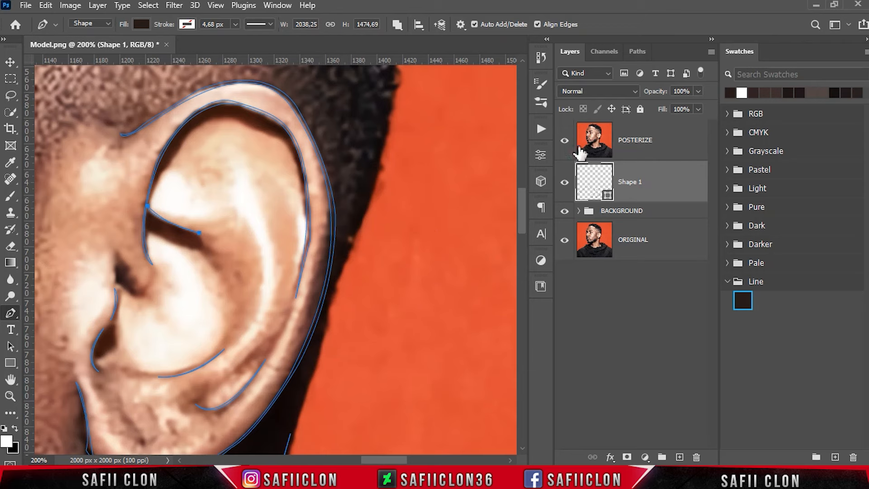
Hide the POSTERIZE layer to review the ear, neck and hoodie line art on white, and show the layer again.
key("Escape")
key("ctrl+minus")
key("ctrl+minus")
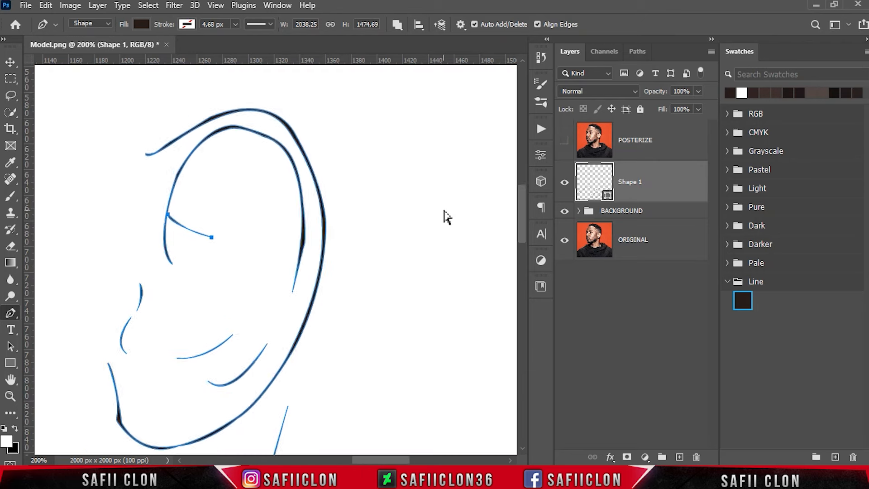
key("ctrl+minus")
key("ctrl+minus")
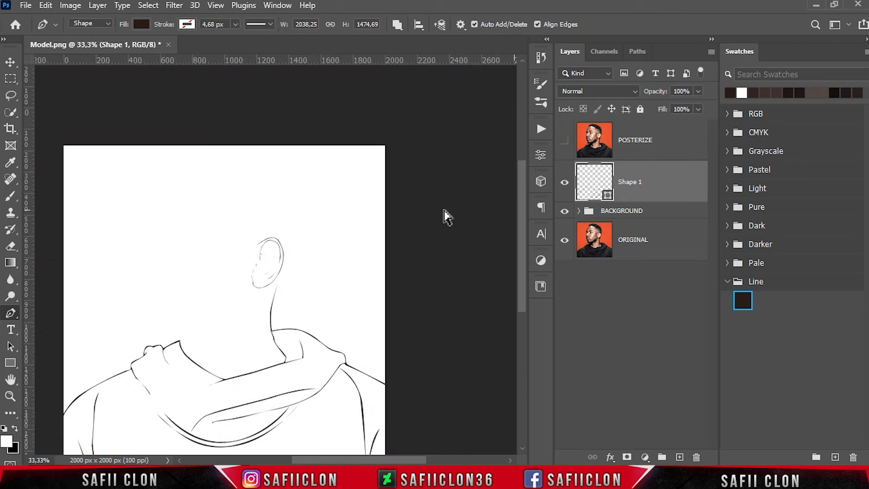
key("ctrl+plus")
key("ctrl")
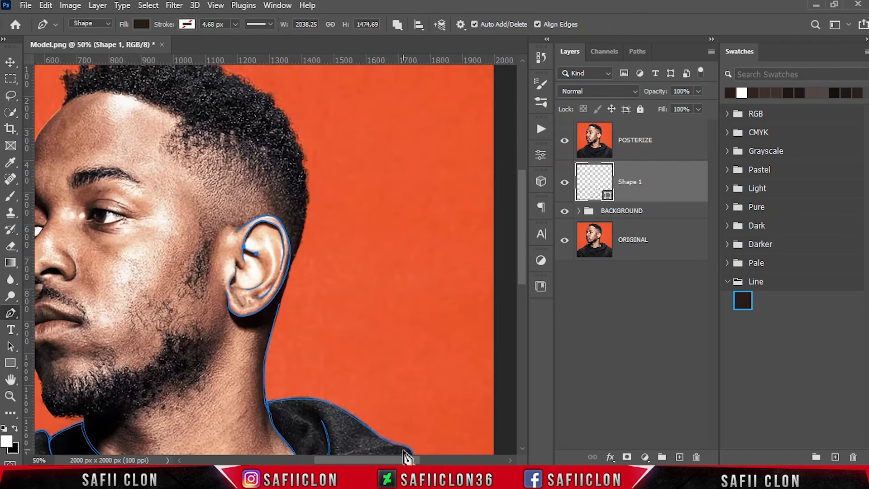
Trace a thin closed shape along the line between the lips, from the mouth corner to the face's front edge and back.
left_click_drag(407, 458, 362, 457)
key("ctrl+plus")
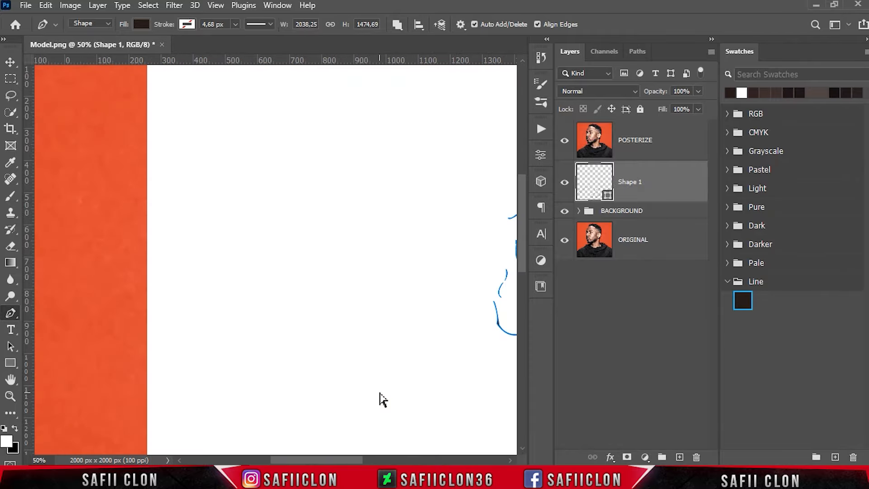
key("ctrl+plus")
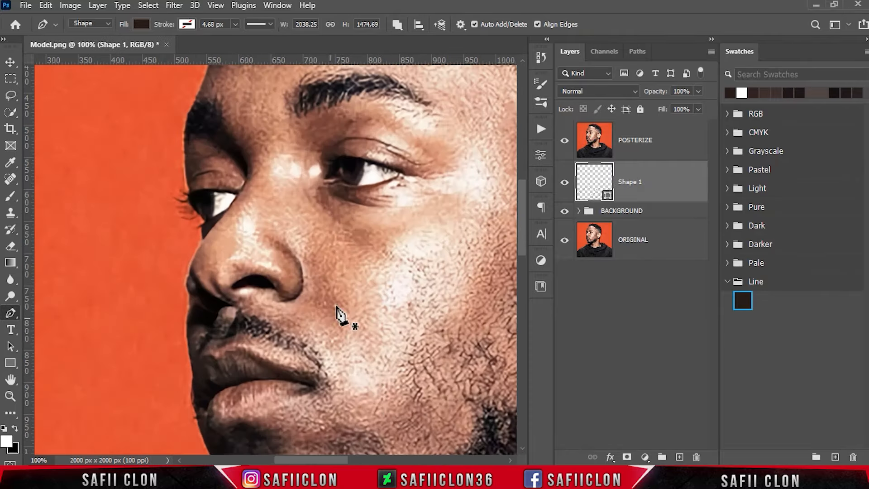
scroll(337, 312, "down", 3)
left_click(311, 283)
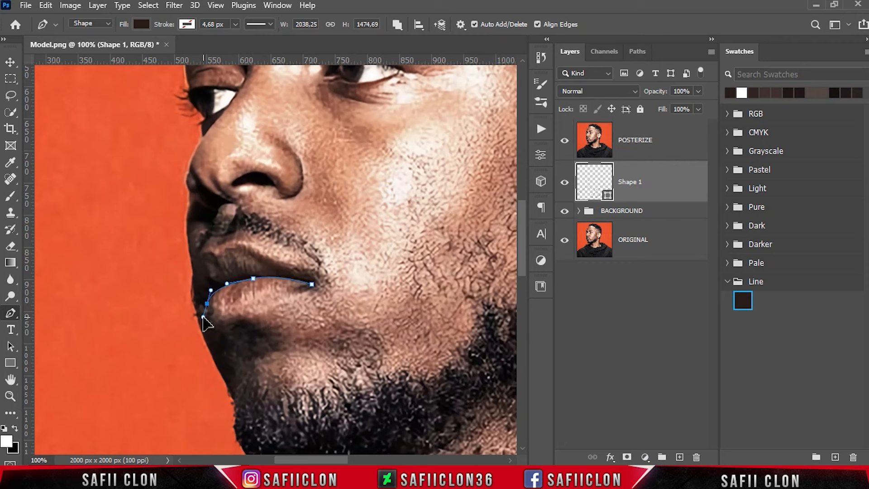
key("ctrl+plus")
left_click_drag(132, 373, 133, 368)
left_click(129, 311)
left_click_drag(153, 318, 167, 311)
left_click_drag(222, 295, 234, 294)
left_click_drag(299, 295, 335, 311)
Draw a closed filled shape around the dark nostril opening.
scroll(393, 337, "up", 3)
left_click(215, 252)
left_click_drag(191, 255, 225, 228)
left_click_drag(264, 240, 272, 248)
left_click(279, 259)
left_click(263, 255)
Draw thin tapered shapes along the nostril wing, under the nose tip and along the nose bridge beside the far eye.
left_click_drag(327, 251, 326, 272)
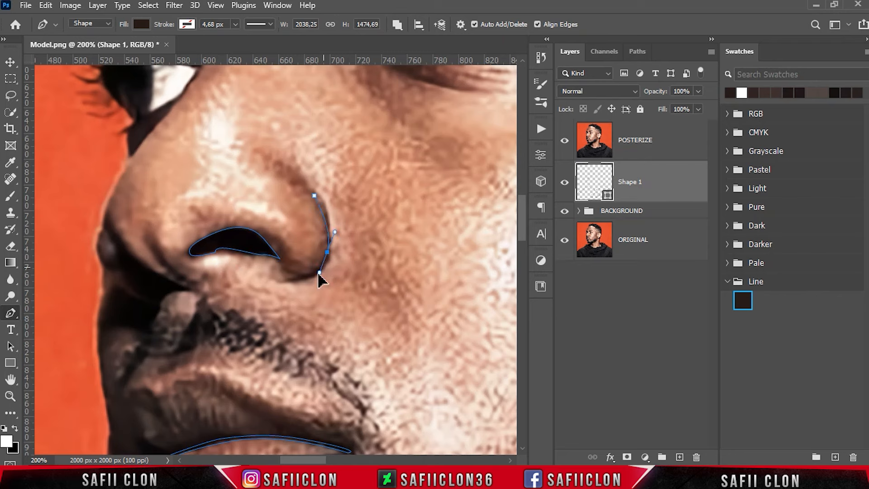
left_click(291, 278)
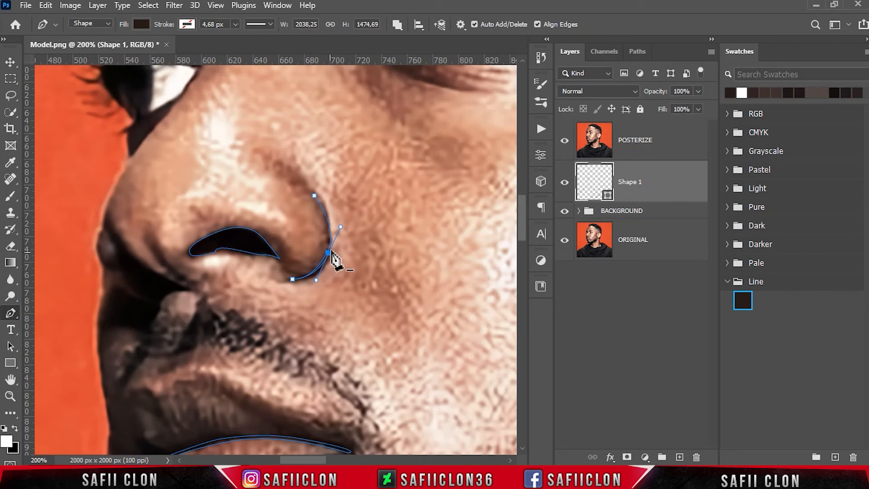
scroll(260, 383, "left", 4)
scroll(271, 385, "up", 3)
left_click(337, 386)
left_click_drag(297, 357, 284, 340)
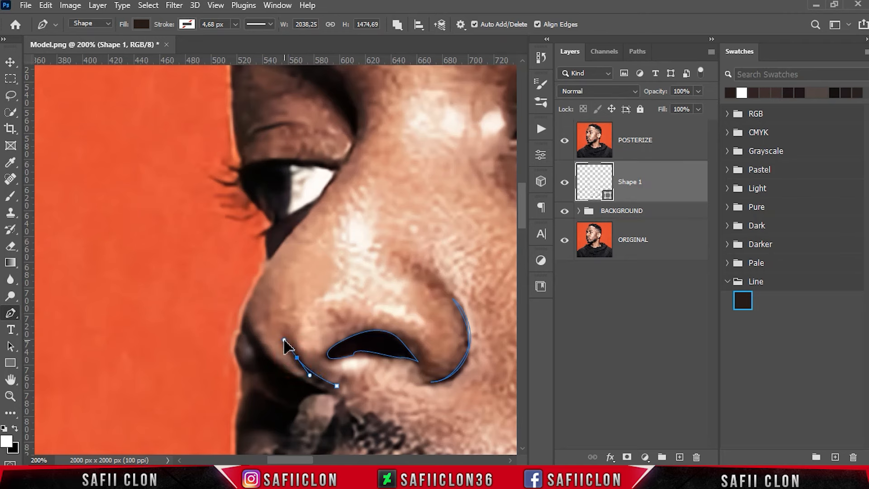
scroll(358, 244, "up", 3)
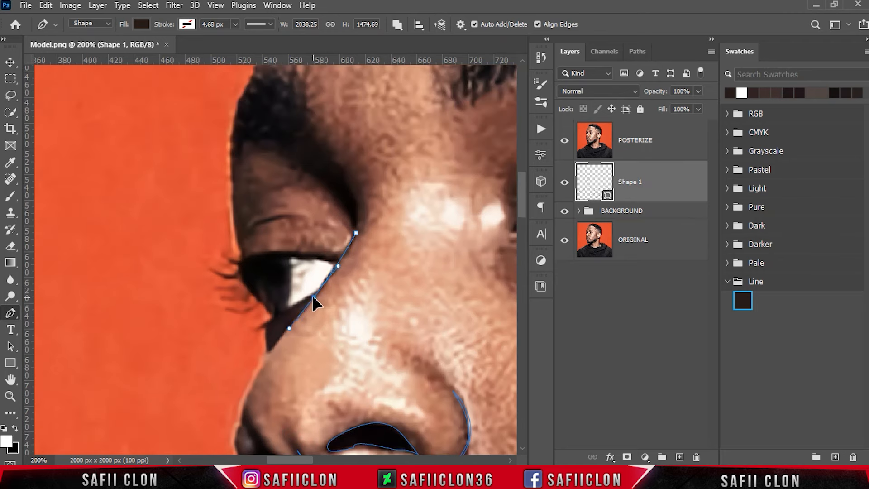
Extend the neck line from the hood collar's corner up to the underside of the beard.
scroll(379, 327, "down", 20)
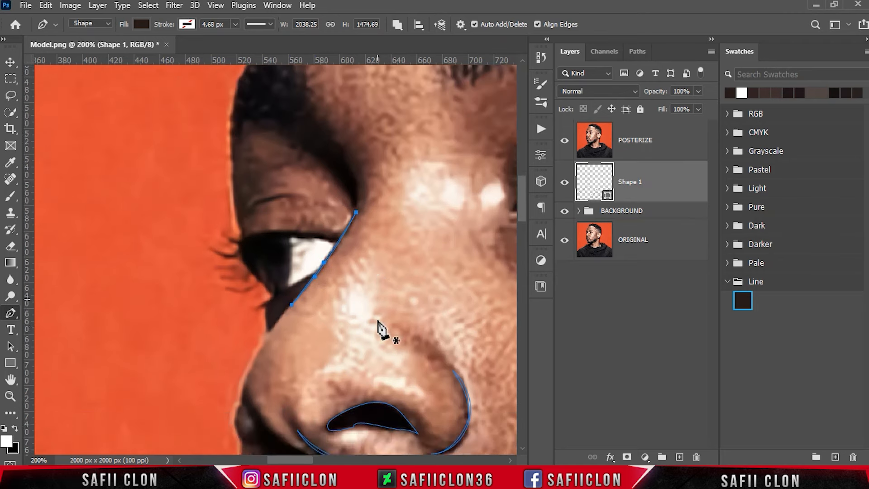
scroll(381, 346, "right", 5)
left_click(326, 376, "ctrl")
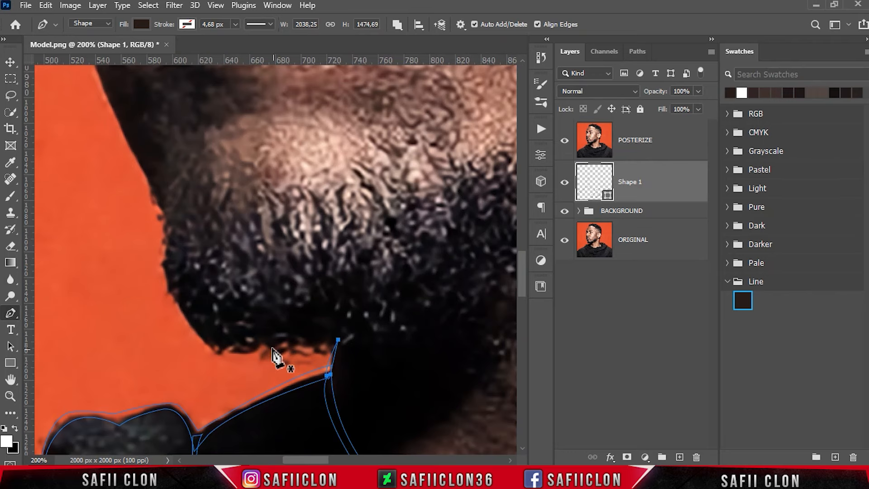
Trace a thin shape along the forehead's profile edge, from near the hairline down to above the far eyebrow.
key("ctrl+minus")
key("ctrl+minus")
scroll(317, 285, "up", 11)
key("ctrl+plus")
key("ctrl+plus")
scroll(295, 325, "up", 1)
left_click_drag(251, 166, 239, 180)
left_click_drag(144, 302, 122, 360)
scroll(130, 355, "down", 4)
left_click_drag(113, 278, 107, 297)
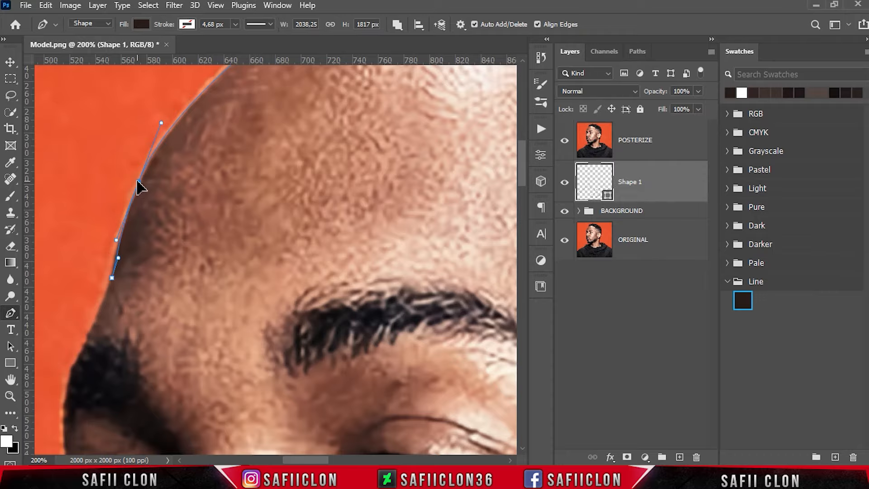
Trace the face's profile from the far eyebrow down past the eye socket and add the far eye's upper lashes.
scroll(129, 217, "left", 4)
scroll(129, 217, "down", 2)
left_click_drag(296, 305, 286, 321)
left_click_drag(278, 330, 277, 360)
scroll(278, 339, "down", 4)
left_click_drag(286, 266, 282, 285)
left_click(286, 266, "alt")
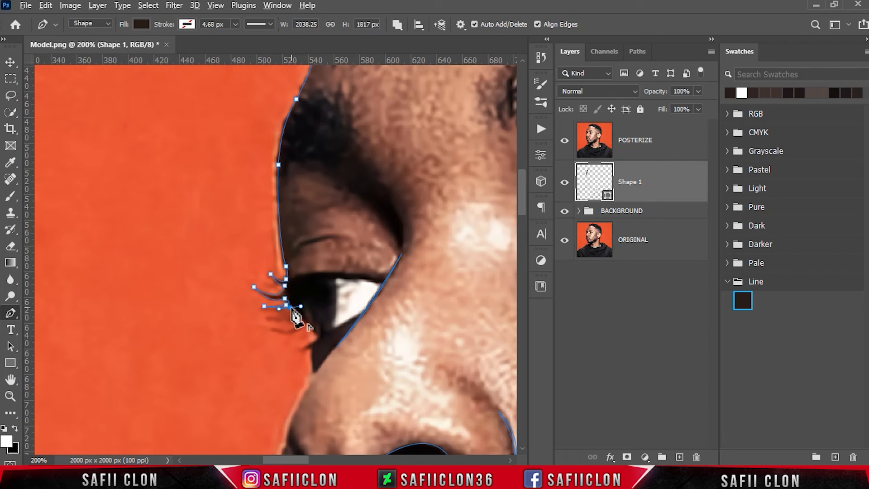
Continue the profile shape through the far eye's lower lashes, tracing each lash as a curved spike down to the eye's corner.
mouse_move(297, 316)
left_mouse_down()
mouse_move(307, 312)
mouse_move(302, 327)
left_mouse_up()
left_click_drag(272, 328, 263, 323)
left_click_drag(321, 336, 317, 342)
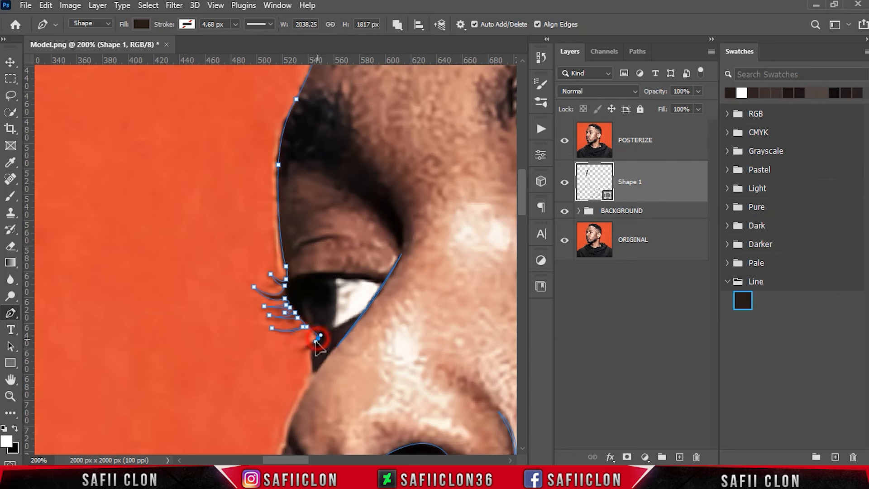
Trace the face's profile from below the far eye around the nose tip and down past the upper lip.
scroll(318, 381, "down", 3)
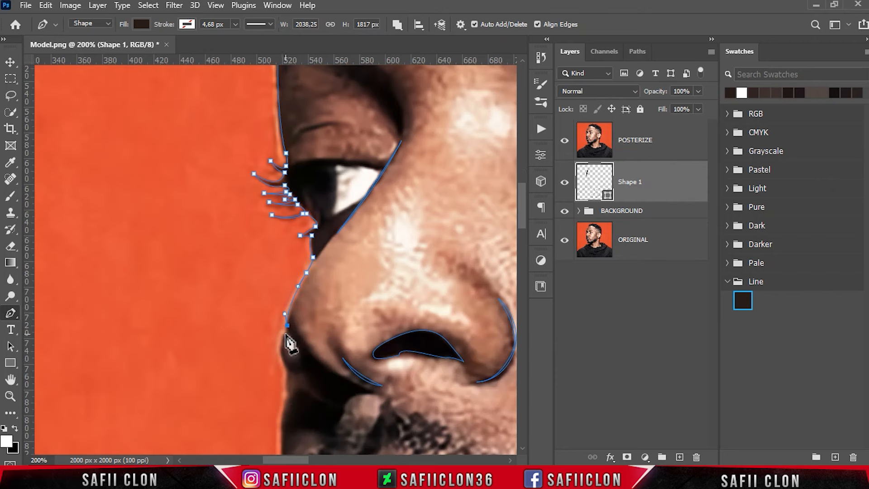
scroll(288, 337, "down", 2)
left_click(287, 276)
scroll(292, 289, "down", 3)
left_click(288, 189)
scroll(290, 195, "down", 2)
left_click(288, 226)
left_click_drag(296, 267, 296, 274)
Continue the profile outline from the lips down the front of the chin to the beard.
scroll(302, 187, "down", 2)
left_click(301, 248, "alt")
left_click(311, 285)
scroll(312, 262, "down", 2)
left_click_drag(363, 315, 372, 335)
scroll(388, 280, "down", 3)
left_click(383, 261)
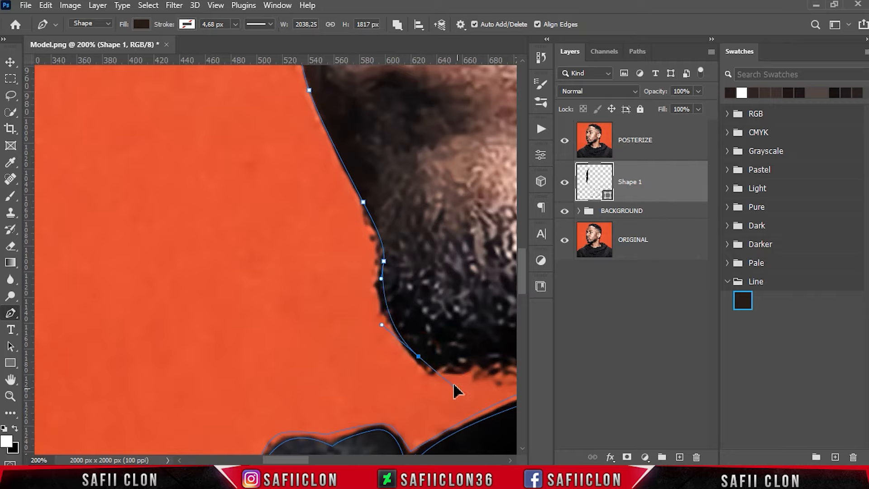
Carry the outline around the bottom of the chin and along the lower jaw up into the beard, ending in a point.
scroll(457, 394, "right", 3)
left_click_drag(155, 365, 191, 398)
left_click_drag(254, 360, 275, 360)
left_click_drag(155, 366, 146, 357)
left_click_drag(183, 388, 165, 372)
left_click(253, 361, "ctrl")
left_click_drag(313, 459, 326, 459)
key("ctrl+minus")
key("ctrl+minus")
left_click_drag(348, 229, 397, 180)
left_click(350, 230, "alt")
Trace the shape's return edge back along the jaw and around the chin, keeping the line thin and tapered.
key("ctrl+plus")
left_click_drag(194, 312, 111, 320)
left_click(185, 313, "alt")
key("ctrl+plus")
key("ctrl+plus")
scroll(207, 330, "down", 1)
scroll(209, 331, "left", 5)
left_click_drag(322, 338, 282, 317)
left_click(329, 340, "alt")
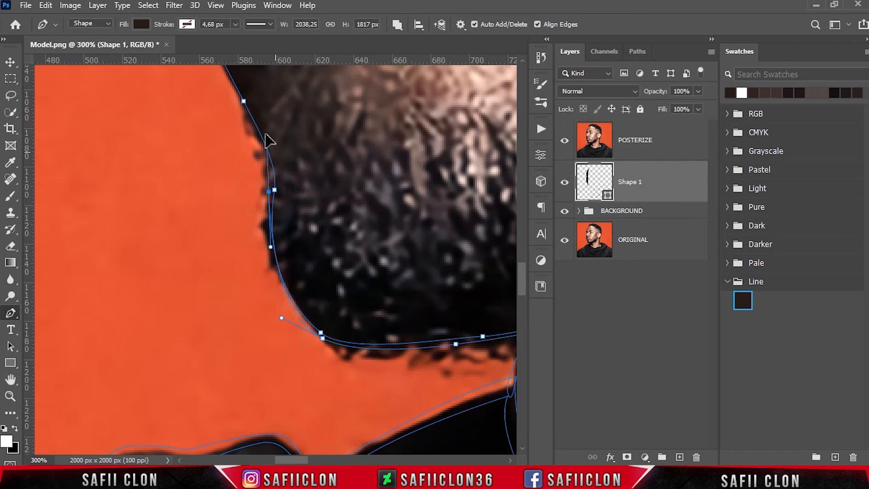
scroll(274, 194, "up", 3)
left_click_drag(244, 214, 286, 285)
Bring the return edge up the profile from the chin past the lips to below the nose.
scroll(164, 188, "up", 9)
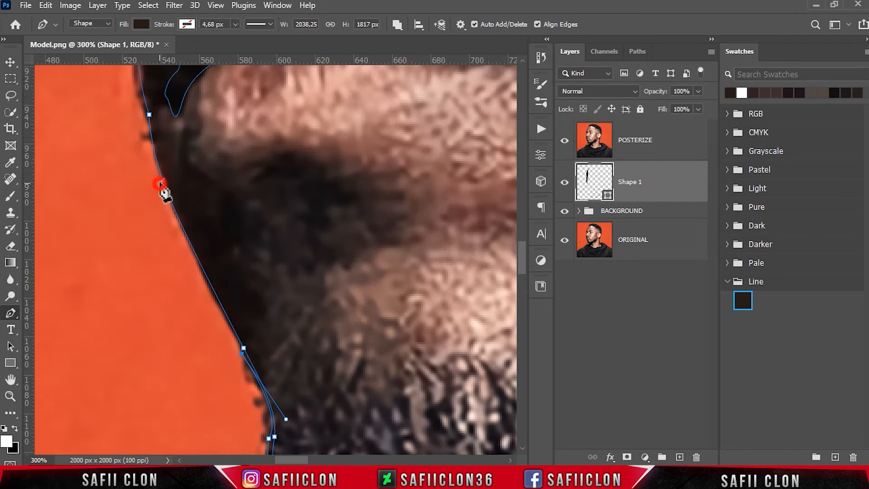
scroll(300, 388, "left", 3)
left_click_drag(271, 208, 273, 141)
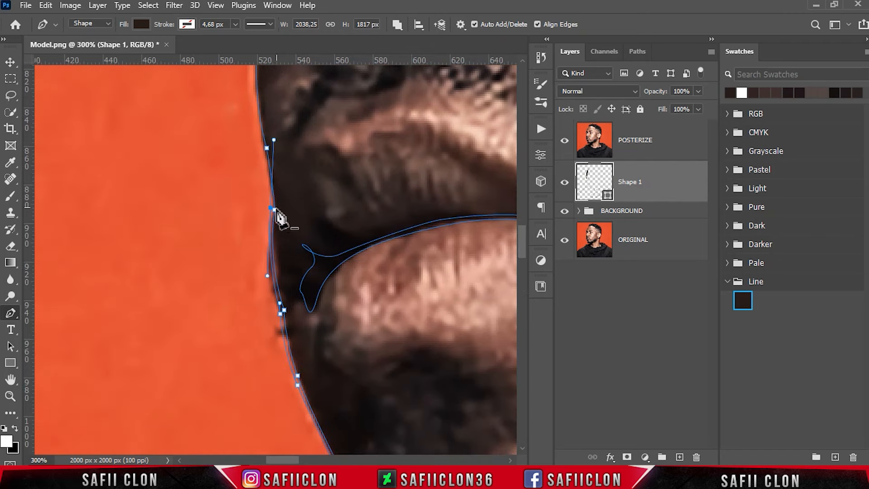
left_click(271, 209, "alt")
scroll(272, 210, "up", 4)
left_click_drag(262, 288, 254, 250)
scroll(264, 289, "up", 2)
left_click_drag(261, 214, 270, 162)
scroll(267, 226, "up", 2)
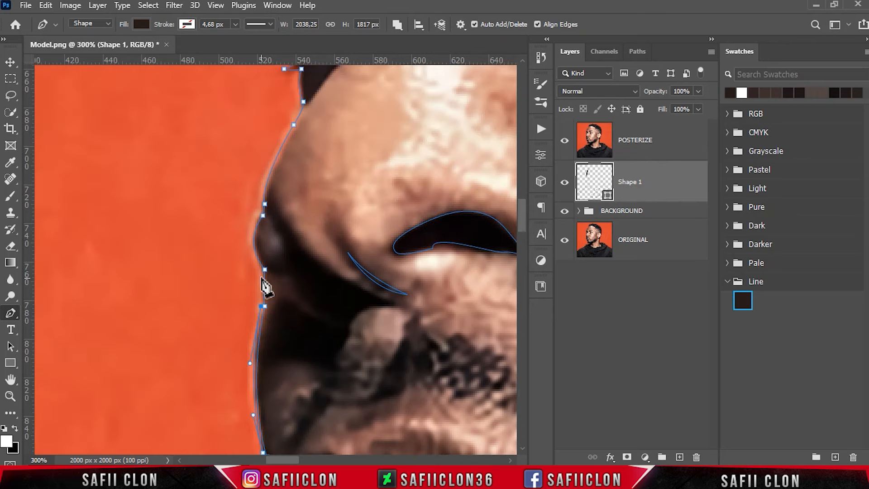
Continue the return edge around the nose tip to the far eye's lowest lash.
scroll(268, 195, "up", 3)
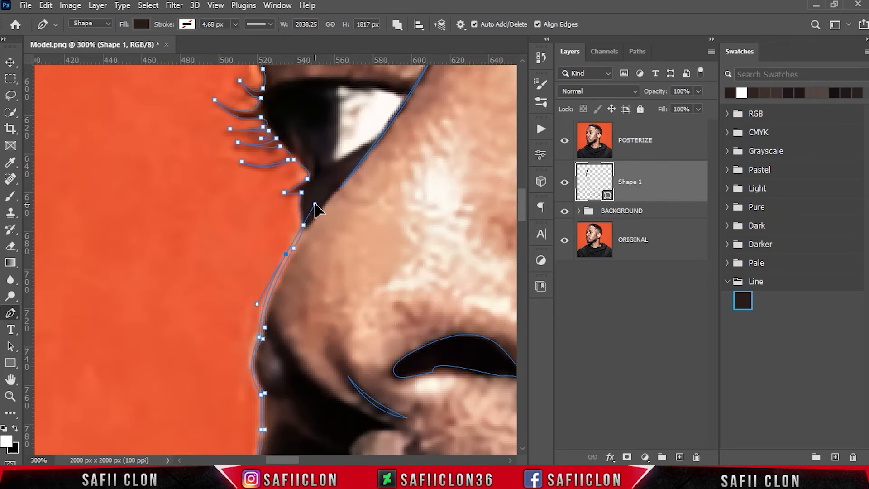
scroll(286, 254, "up", 1)
scroll(286, 254, "up", 1)
left_click(284, 192)
left_click(327, 258)
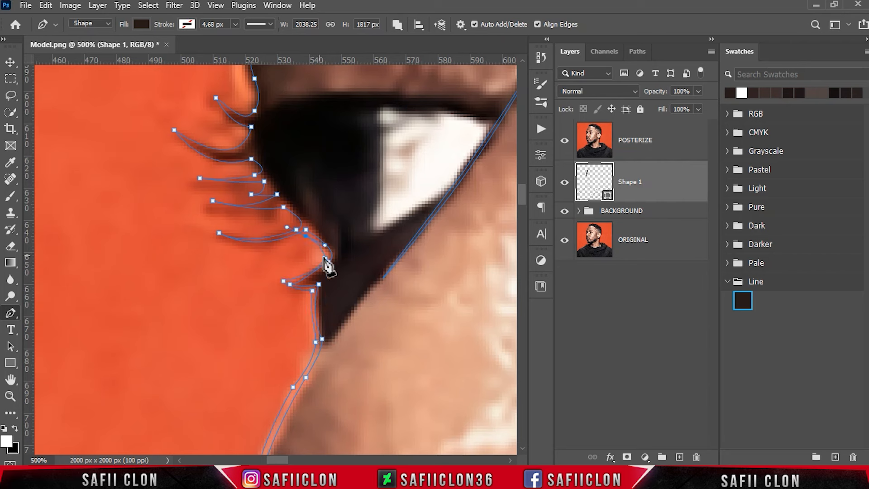
Trace the return edges of the far eye's lower lashes so each one becomes a thin pointed shape.
left_click(217, 235, "alt")
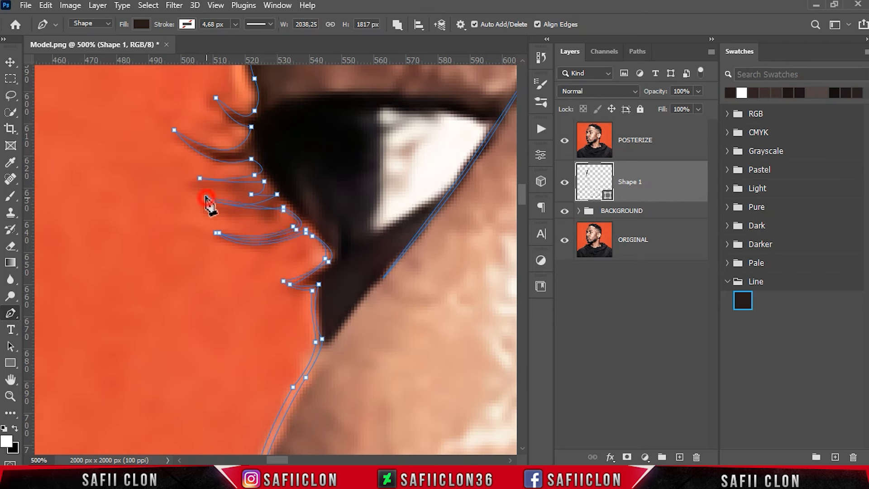
left_click(244, 194)
left_click(261, 185)
left_click_drag(194, 178, 184, 170)
left_click(256, 167)
left_click(173, 128)
Trace the return edges of the far eye's upper lashes up to the eye socket.
left_click_drag(242, 139, 253, 117)
left_click(242, 139, "alt")
left_click(245, 130)
scroll(246, 136, "up", 5)
left_click_drag(213, 259, 209, 241)
left_click(212, 259, "alt")
left_click(252, 272)
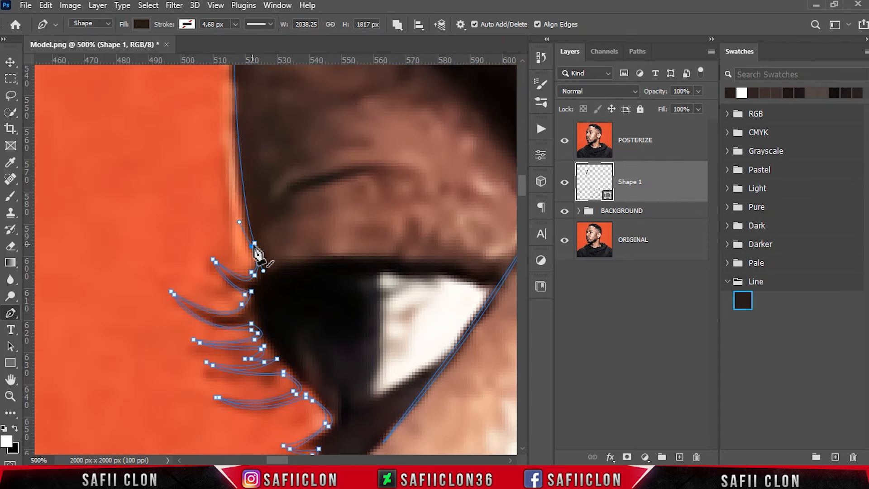
Continue the return edge up past the far eyebrow and forehead and close the profile shape at the hairline.
scroll(240, 267, "up", 5)
scroll(267, 184, "down", 1)
scroll(326, 291, "up", 6)
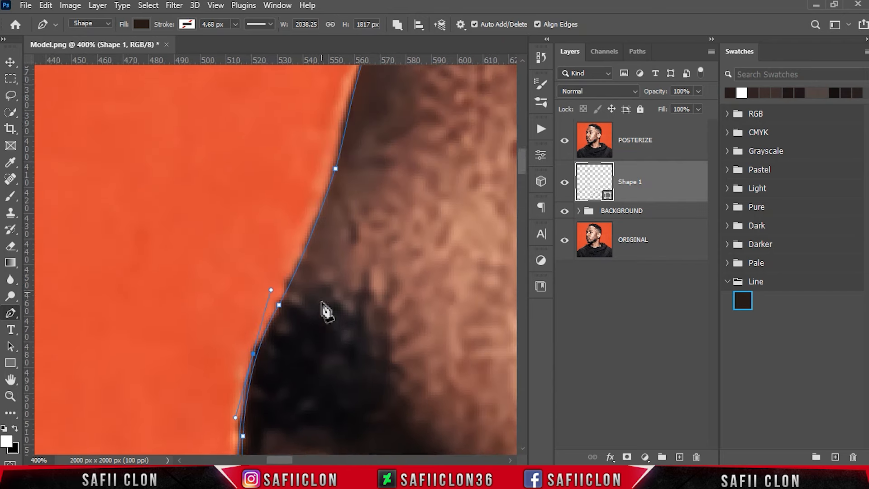
scroll(414, 219, "up", 1)
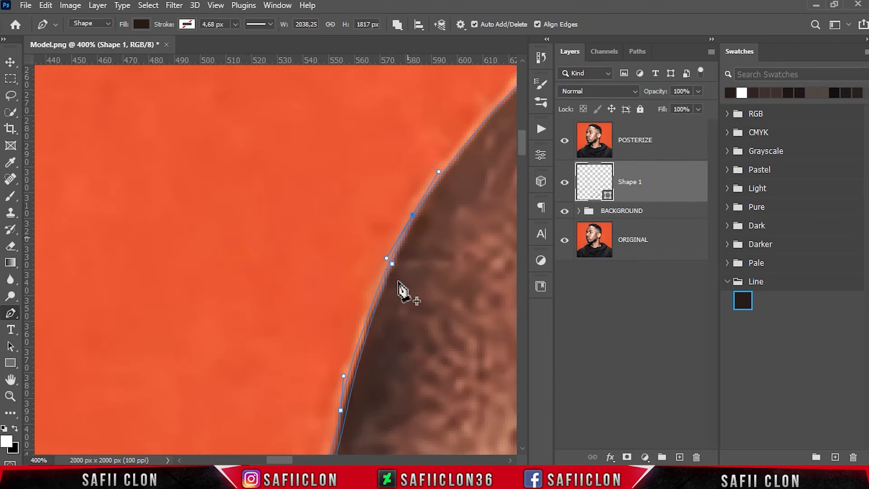
scroll(229, 351, "right", 5)
scroll(247, 258, "up", 1)
left_click(276, 220)
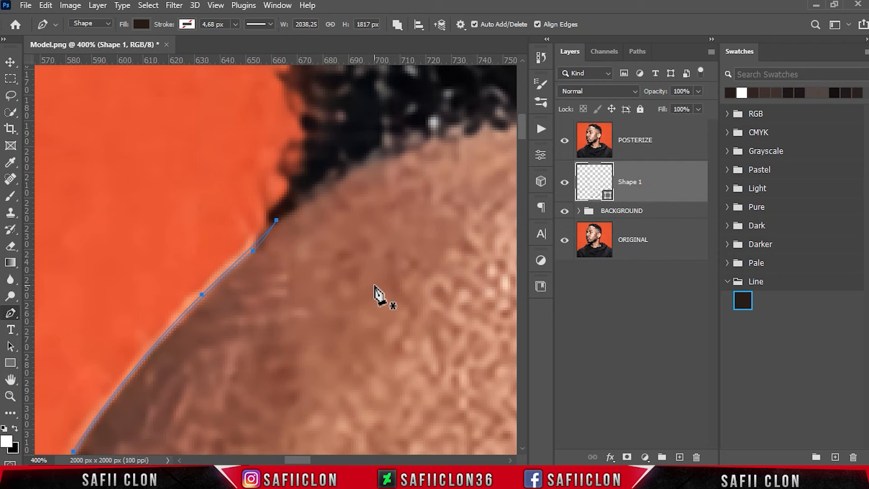
Hide the POSTERIZE layer to examine the face's line art at several zoom levels, and show the layer again.
left_click(563, 141)
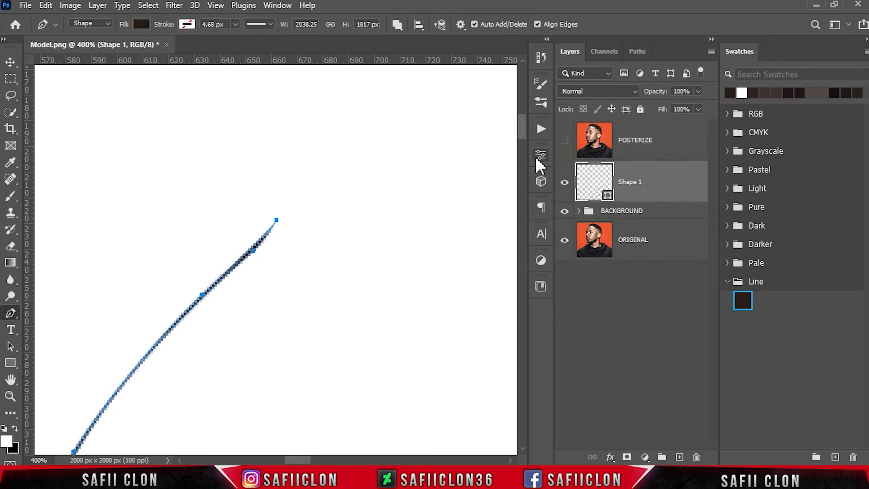
key("ctrl+minus")
key("ctrl+minus")
key("ctrl+minus")
key("ctrl+minus")
key("ctrl+minus")
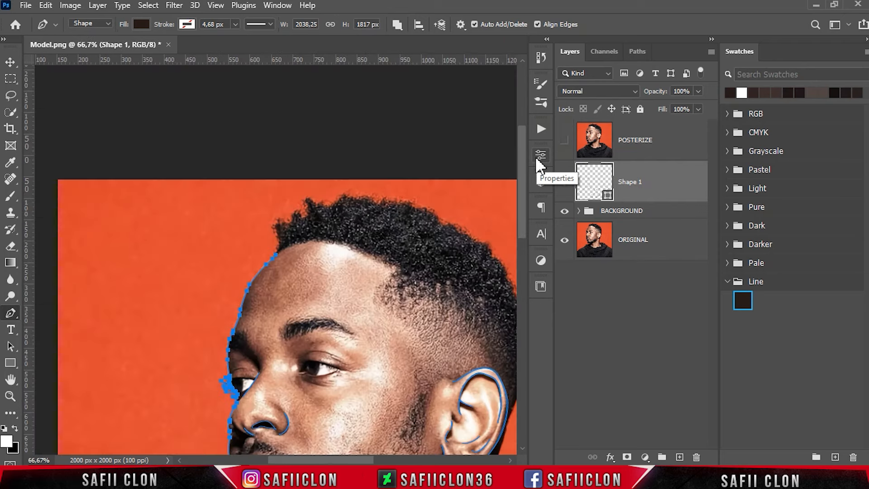
key("ctrl+minus")
key("ctrl+minus")
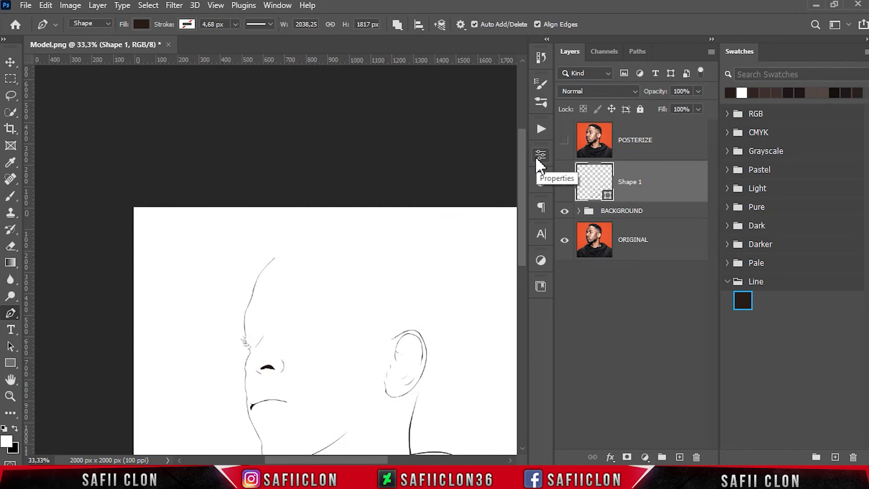
key("ctrl+minus")
key("ctrl+plus")
key("ctrl+plus")
key("ctrl+plus")
key("ctrl+plus")
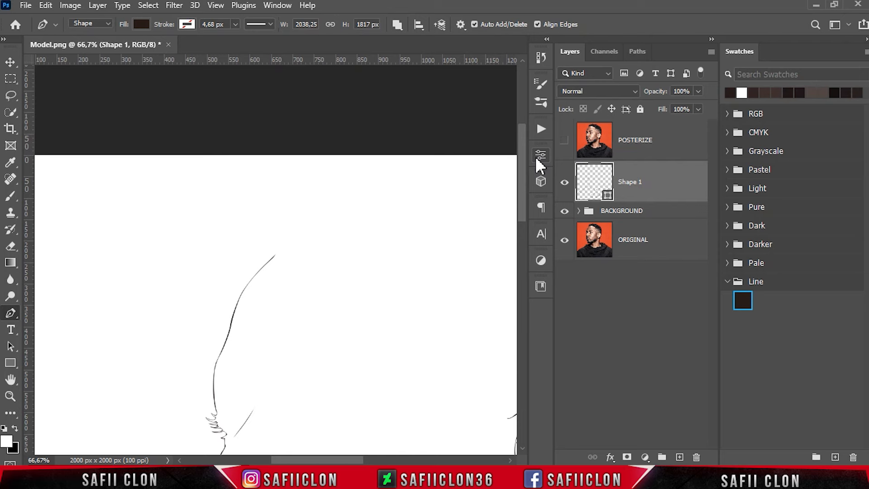
scroll(431, 271, "down", 3)
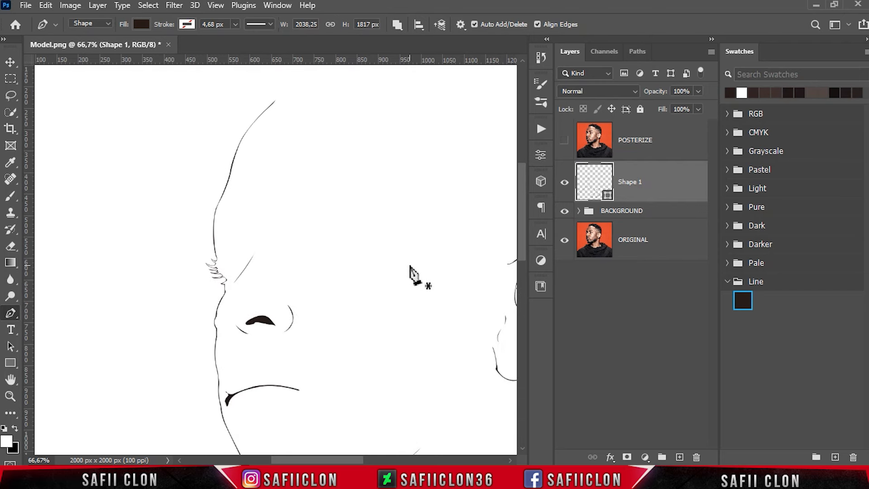
left_click(564, 141)
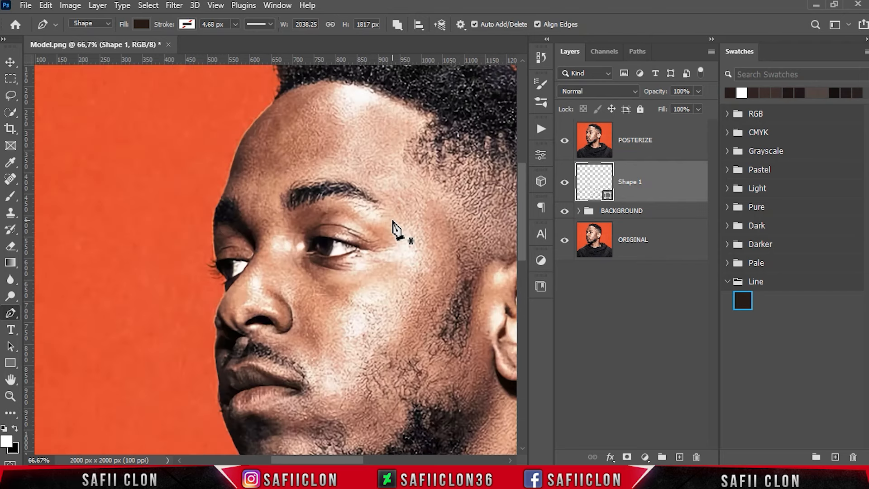
Draw a thin curved shape along the eyelid crease above the far eye.
key("ctrl+plus")
key("ctrl+plus")
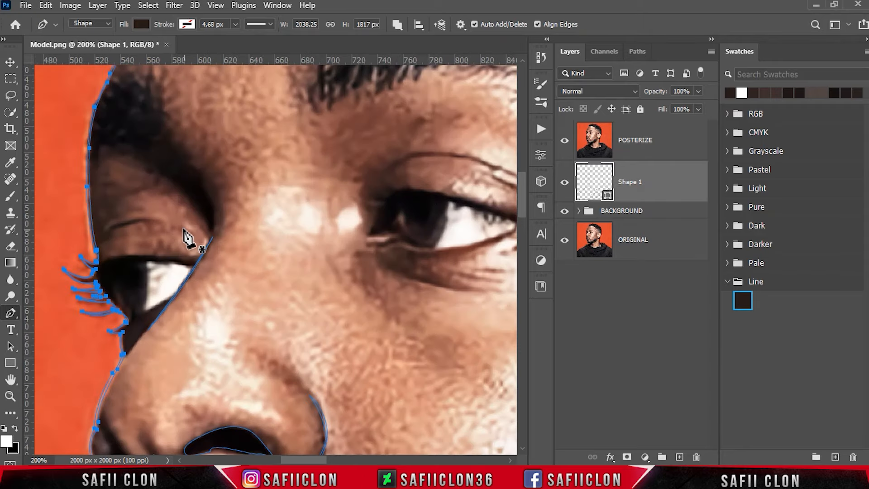
left_click(179, 225)
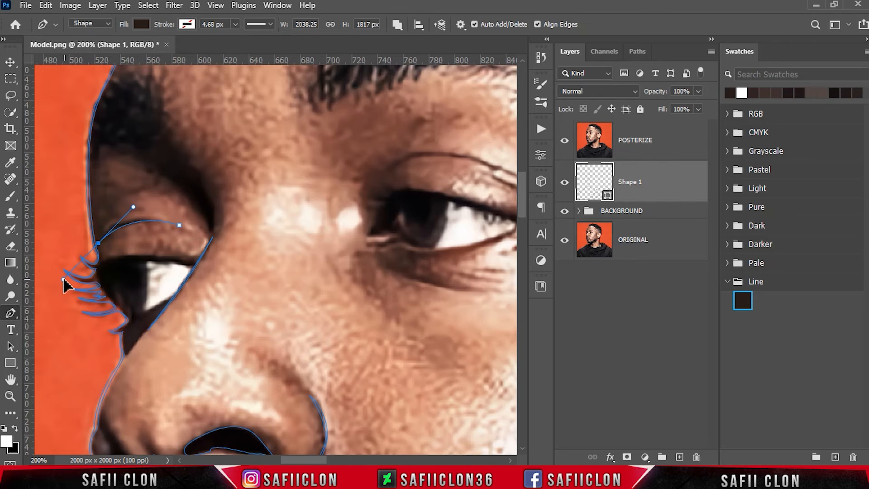
left_click_drag(301, 460, 294, 461)
Draw thin shapes along the far eye's upper lid and lower lid, from the lashes to the nose bridge line.
left_click(278, 264)
left_click_drag(182, 271, 161, 295)
left_click(182, 271, "alt")
left_click(179, 270)
left_click_drag(281, 264, 357, 285)
left_click(281, 264, "alt")
left_click(278, 265)
left_click(262, 293)
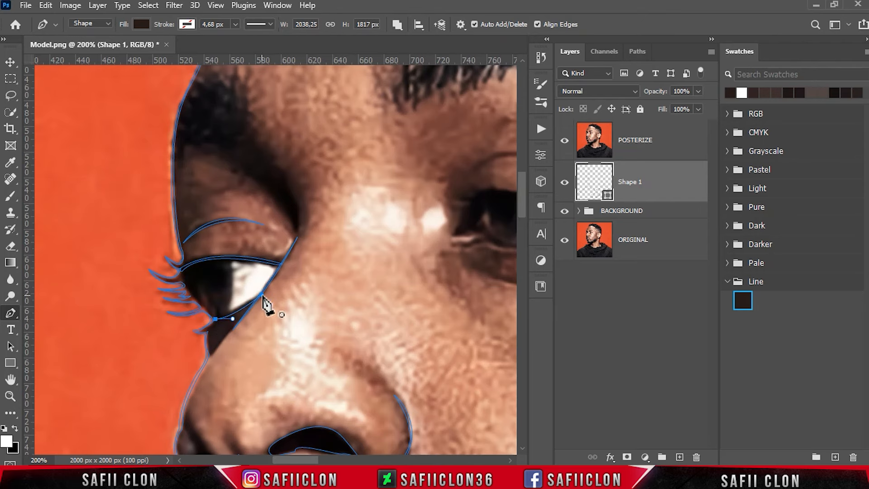
Draw a thin tapered arc along the eyelid crease above the near eye.
scroll(329, 332, "up", 1)
scroll(272, 343, "right", 4)
left_click(195, 202)
left_click_drag(360, 206, 480, 274)
left_click(360, 206, "alt")
key("Escape")
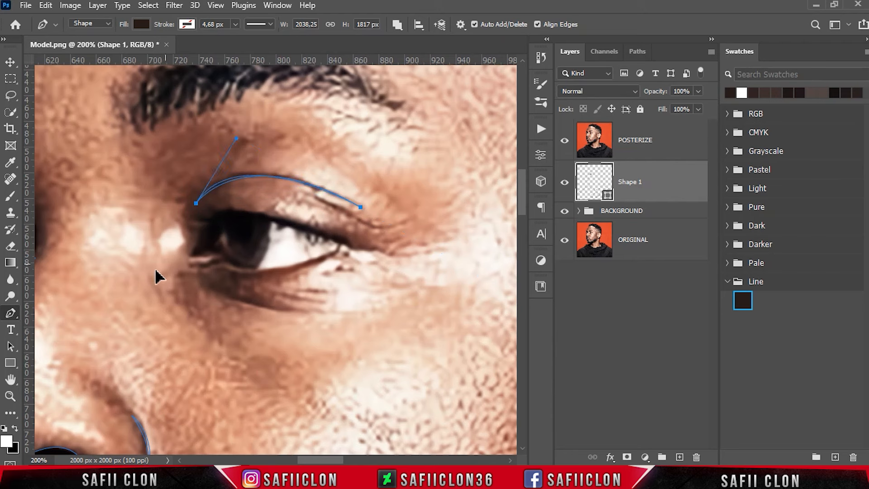
Add a second tapered crease line below the first, running past the near eye's outer corner.
left_click(409, 220)
left_click(373, 223)
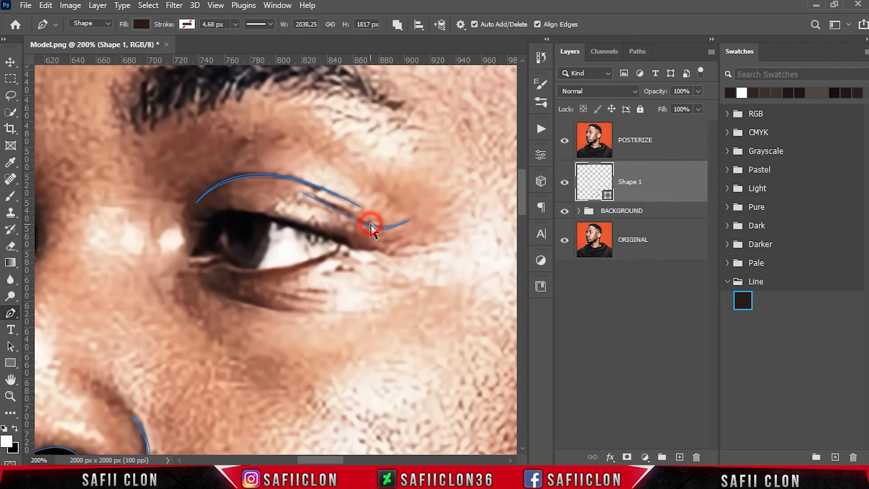
left_click(374, 224)
Trace the inner contour of the near eye from the lower lid around the outer corner and upper lid to the inner corner.
left_click(256, 270)
left_click_drag(335, 250, 360, 237)
left_click(334, 240)
left_click_drag(243, 215, 209, 259)
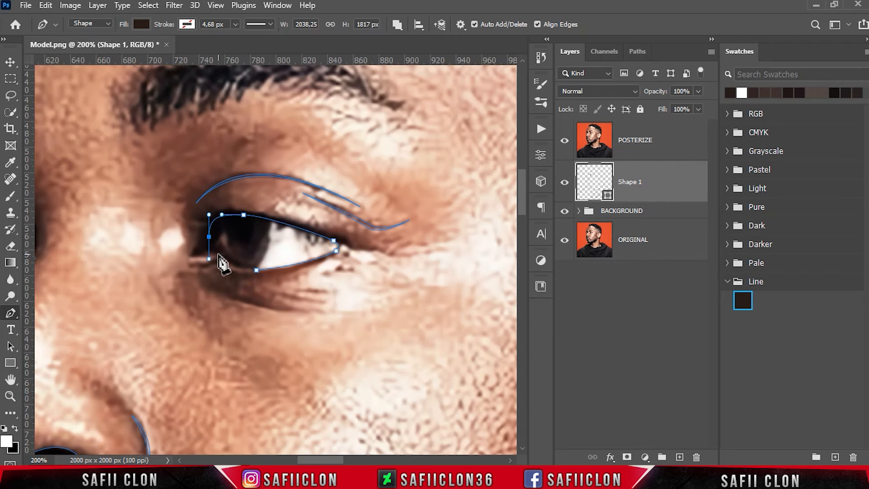
scroll(221, 261, "up", 2)
left_click_drag(231, 301, 236, 310)
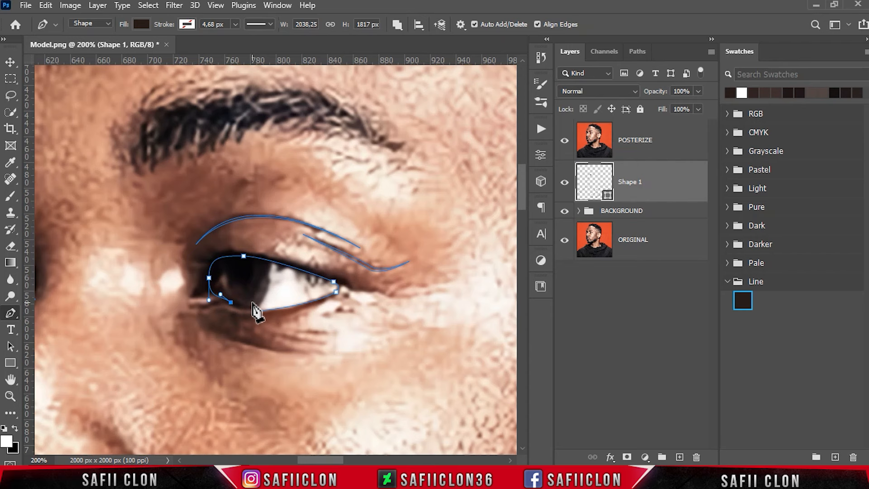
Trace the outer edge of the near eye's inner corner up to the first lash.
key("ctrl+plus")
left_click(186, 318)
left_click(162, 313)
left_click(150, 313)
mouse_move(164, 276)
left_mouse_down()
mouse_move(166, 265)
mouse_move(177, 279)
left_mouse_up()
left_click(149, 273)
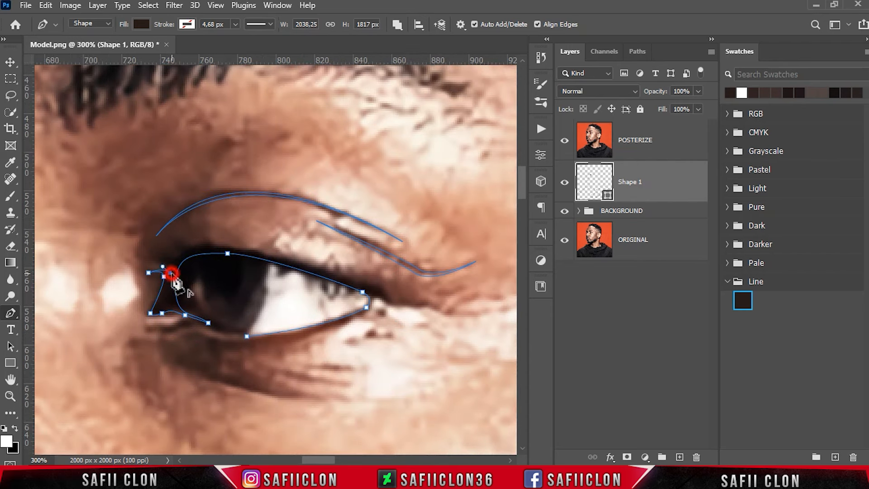
Add pointed upper lashes near the inner corner of the near eye and trace the upper lid's outer edge.
left_click_drag(150, 250, 168, 217)
left_click(183, 255, "alt")
left_click(168, 230, "alt")
left_click_drag(191, 248, 208, 247)
left_click(204, 245)
left_click(205, 224)
left_click_drag(298, 262, 330, 273)
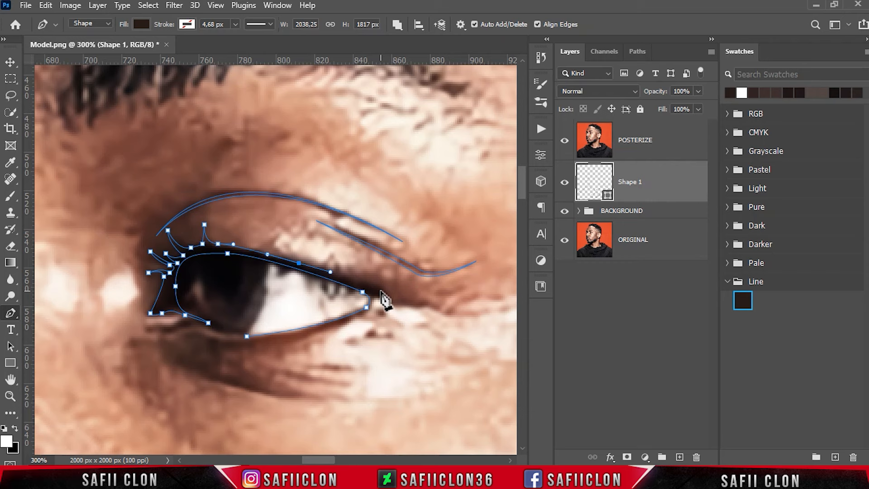
Extend the near eye's upper lid into a pointed outer corner and close the shape along the lower lid.
scroll(381, 291, "up", 1)
left_click_drag(404, 314, 371, 309)
key("ctrl+z")
left_click(395, 314)
left_click(364, 322)
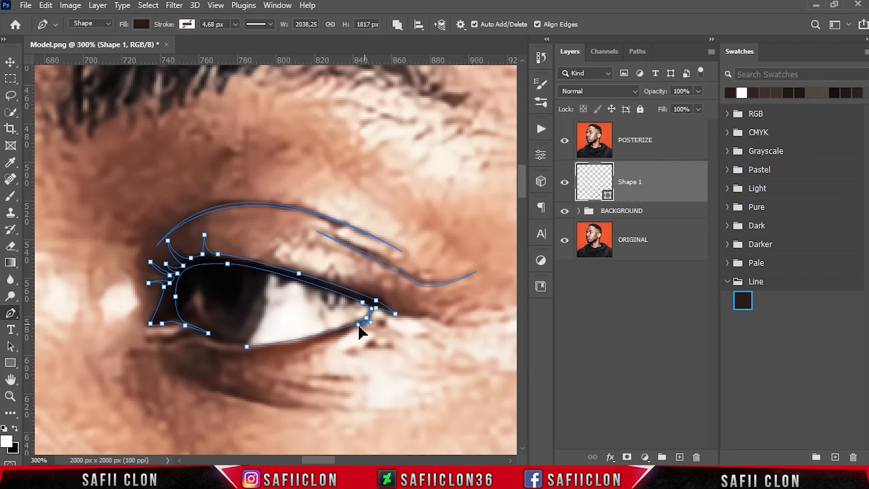
left_click_drag(246, 346, 222, 349)
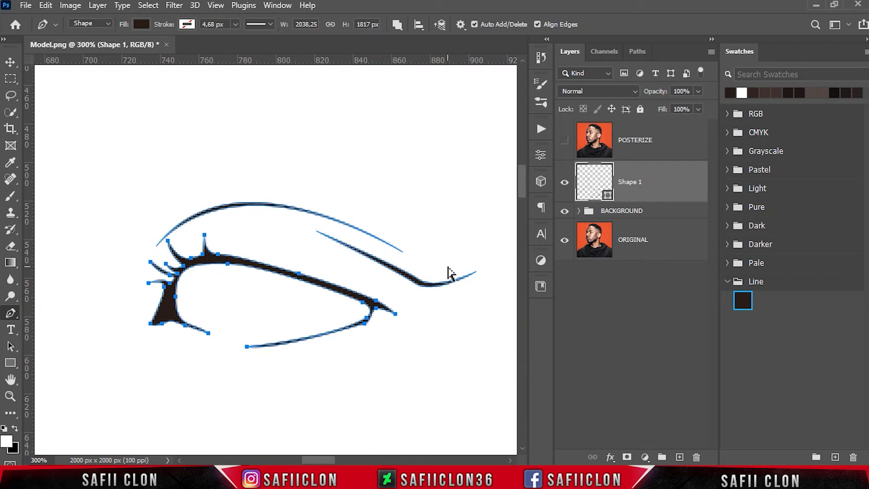
Examine the line art of the eyes and whole portrait without the POSTERIZE layer, and show the layer again.
key("ctrl+minus")
key("ctrl+minus")
key("Return")
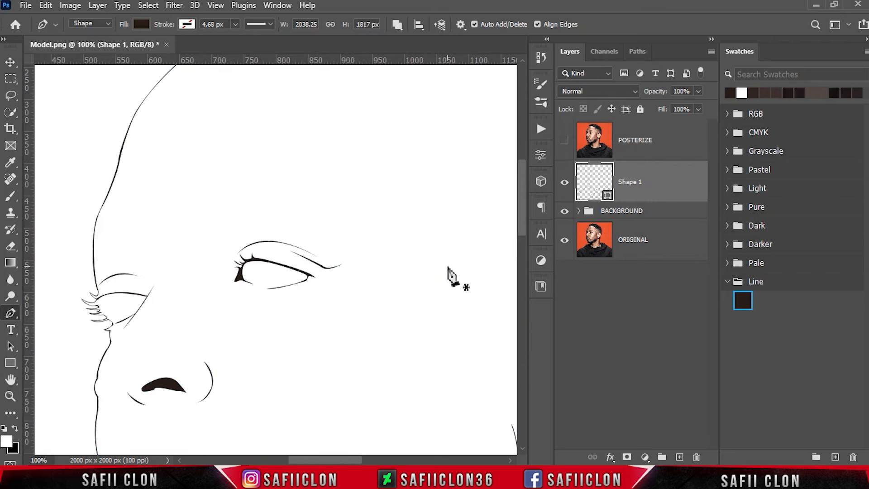
key("ctrl+minus")
key("ctrl+minus")
key("ctrl+minus")
key("ctrl+minus")
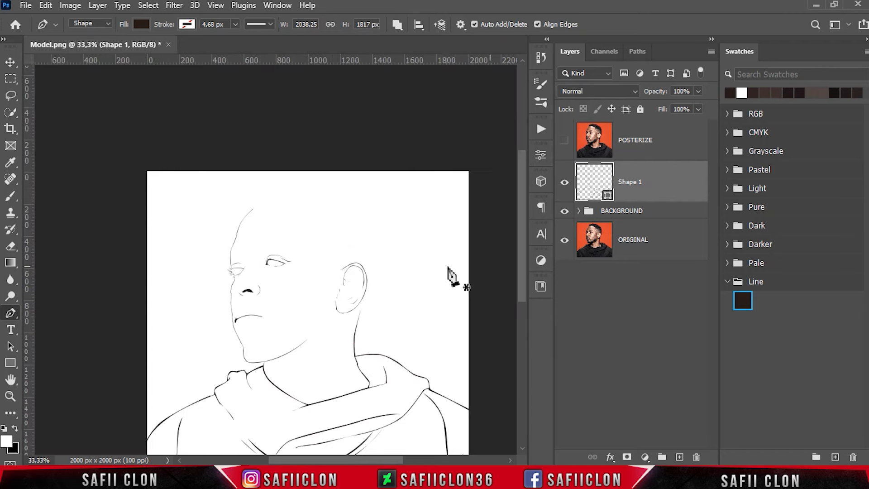
key("ctrl+plus")
key("ctrl+plus")
key("ctrl+plus")
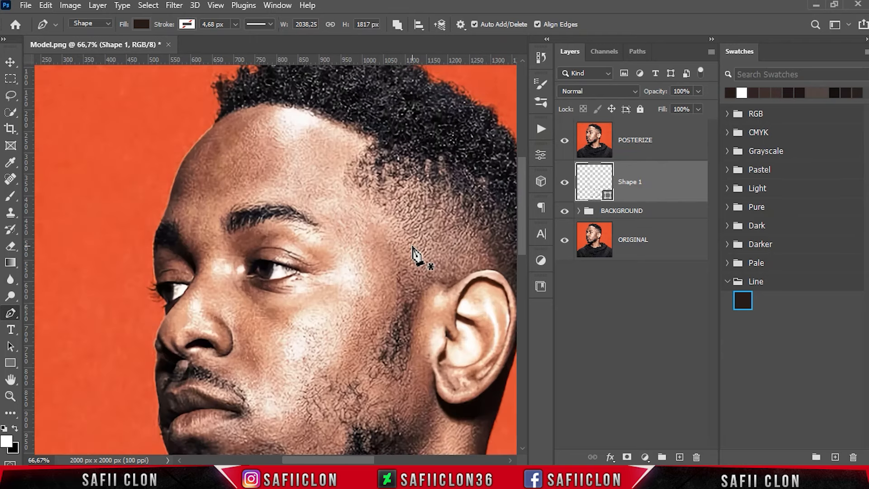
scroll(412, 252, "down", 5)
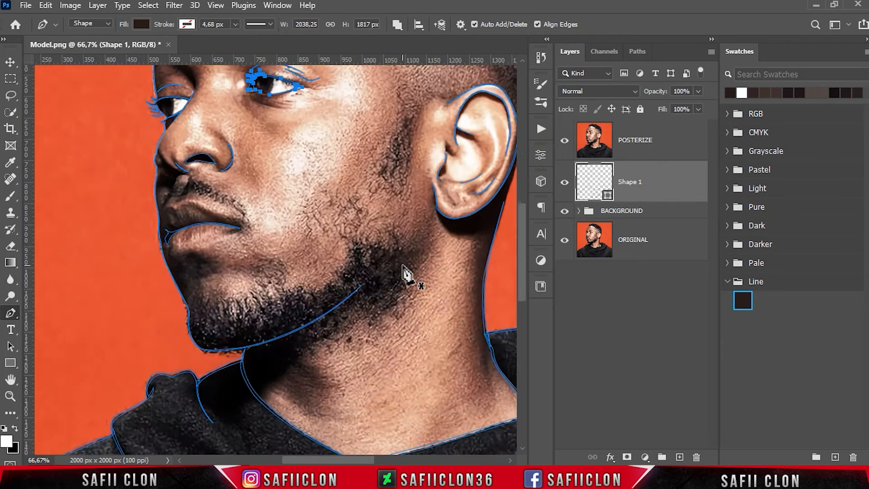
Set the path operation for new shapes to New Layer and check the line art with the POSTERIZE layer briefly hidden.
scroll(402, 266, "up", 8)
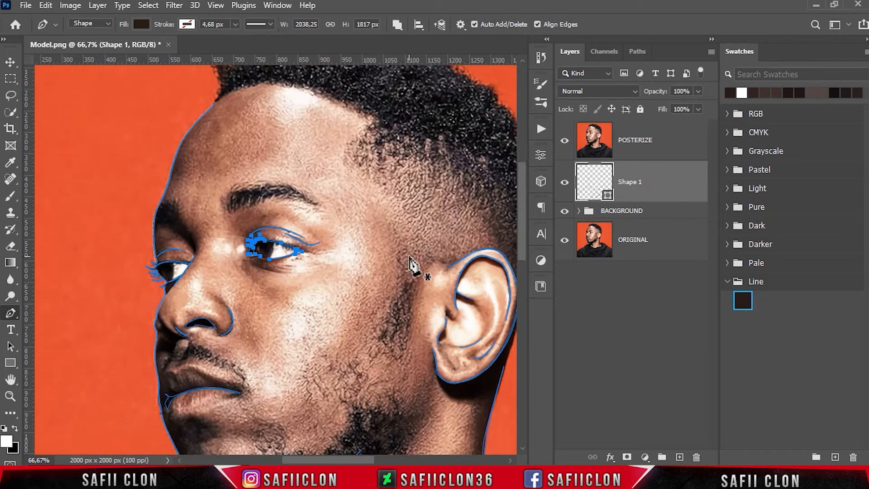
scroll(409, 263, "down", 7)
key("ctrl+minus")
key("ctrl+minus")
key("ctrl+minus")
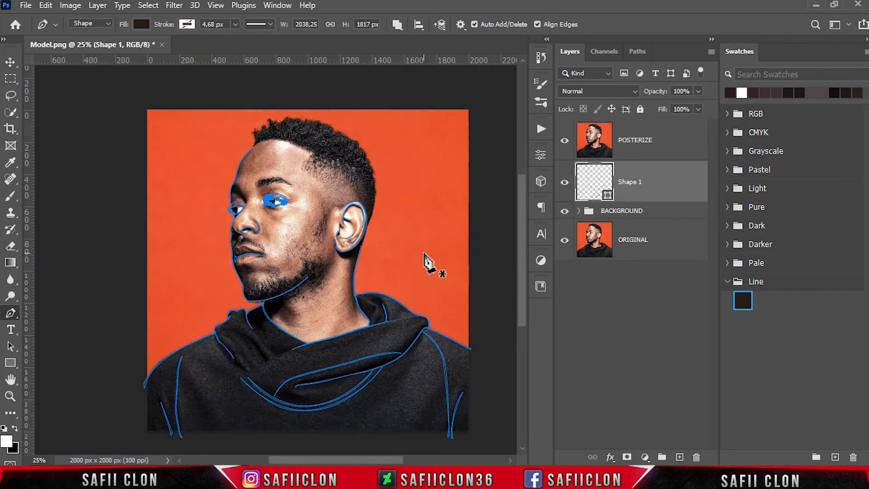
left_click(397, 24)
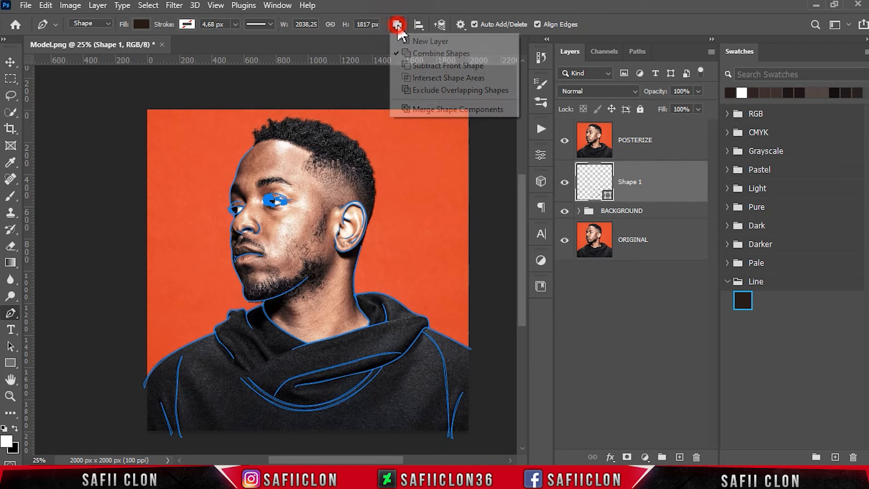
left_click(422, 41)
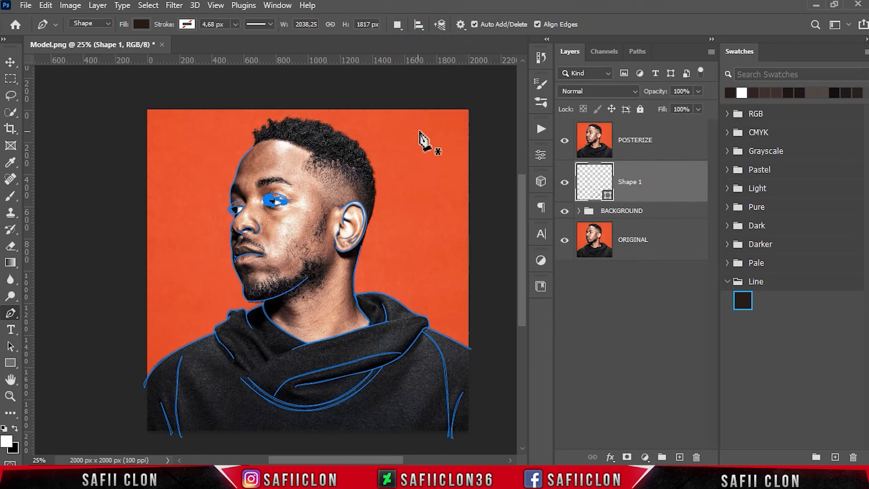
left_click(564, 140)
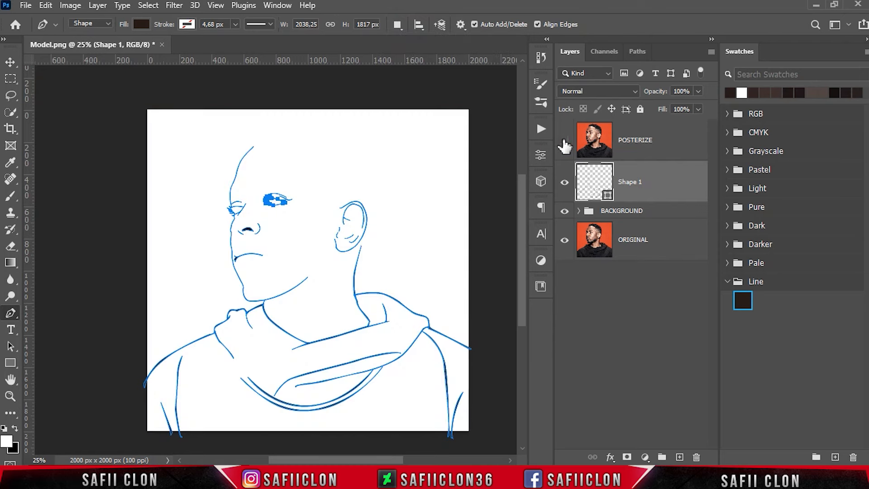
left_click(564, 141)
Start a new shape for the hair at the sideburn in front of the ear and trace its front edge upward.
key("ctrl+plus")
key("ctrl+plus")
key("ctrl+plus")
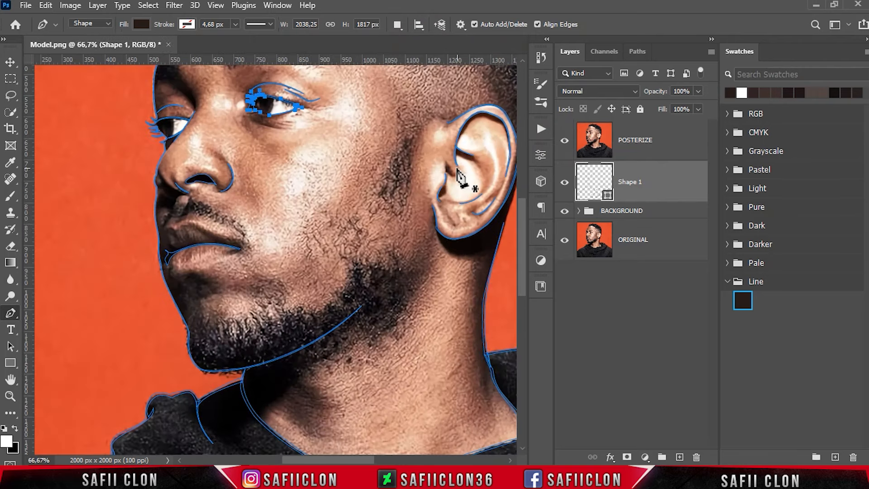
scroll(460, 175, "up", 5)
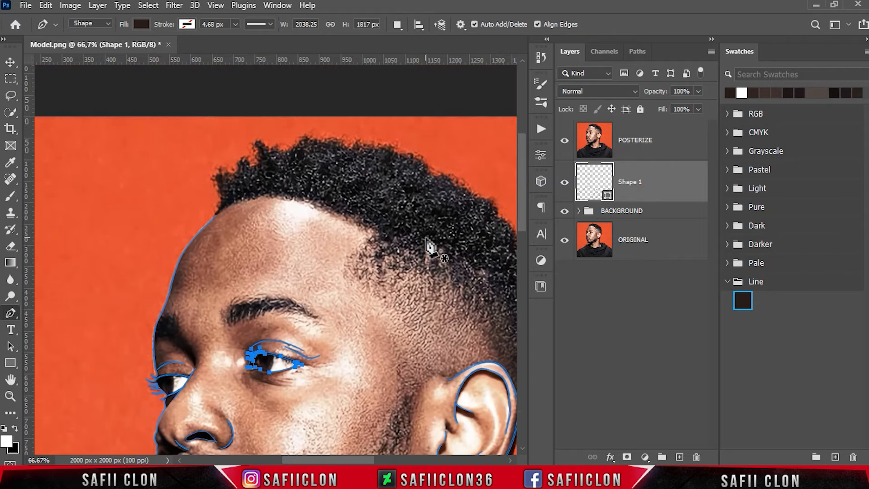
key("ctrl+plus")
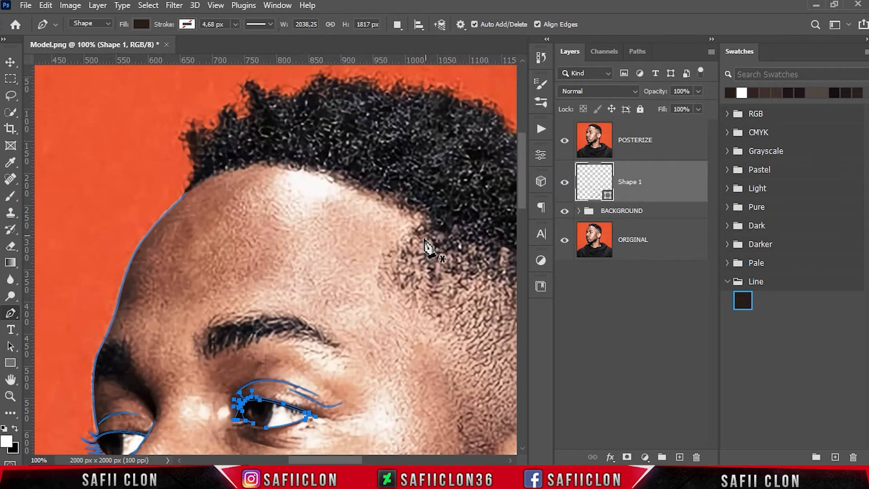
scroll(346, 457, "right", 2)
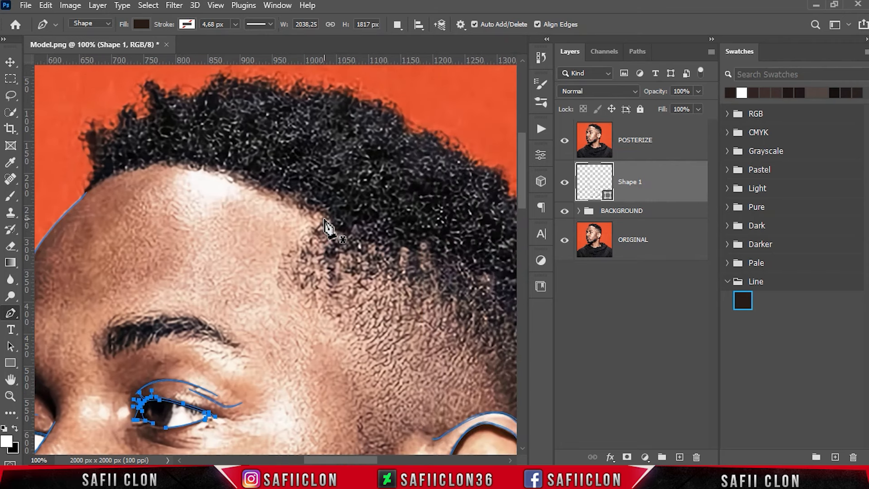
scroll(353, 319, "down", 5)
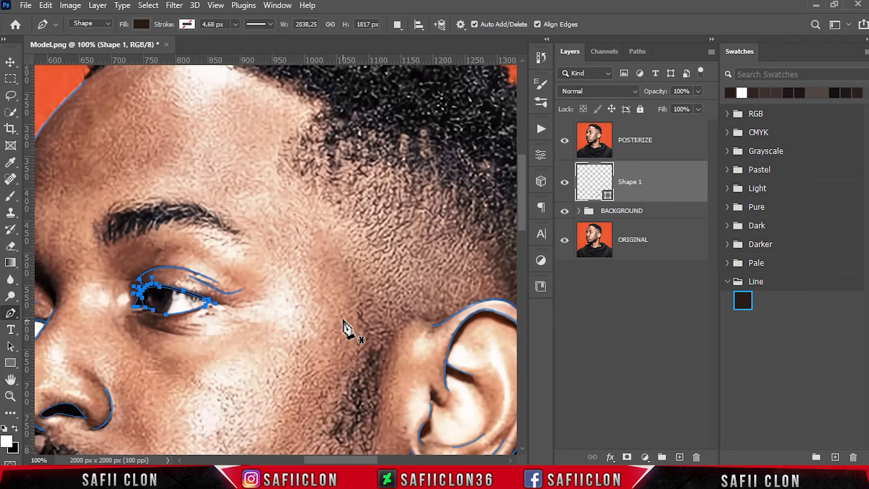
scroll(342, 322, "down", 2)
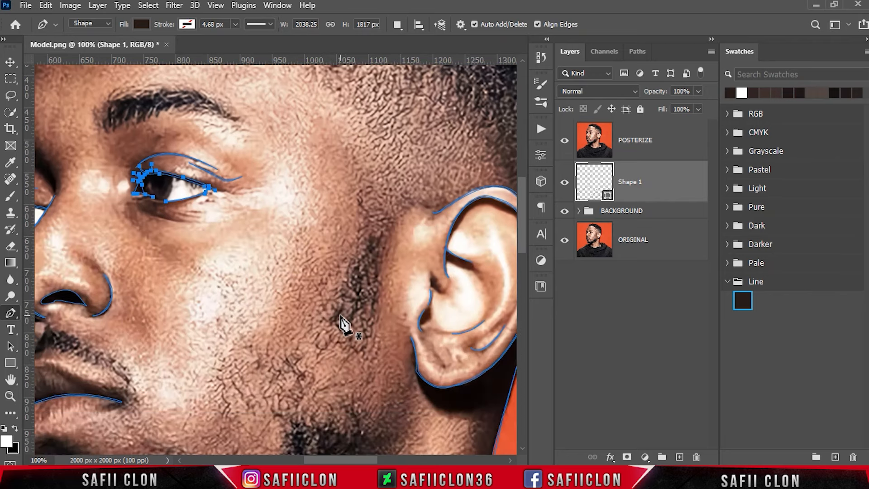
scroll(343, 322, "up", 3)
key("Escape")
left_click(366, 364)
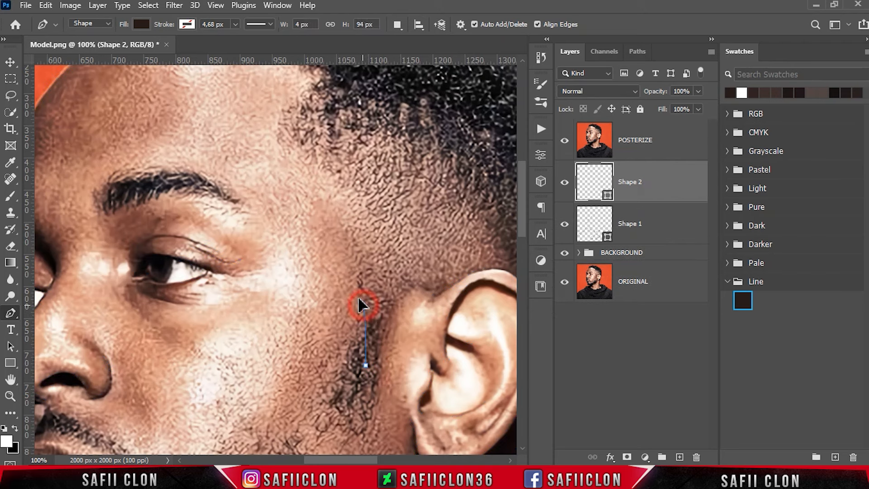
left_click_drag(365, 308, 364, 316)
left_click(363, 323)
left_click(365, 291)
left_click(356, 275)
Trace the hair's edge up the temple with small pointed notches, reaching the corner of the forehead hairline.
scroll(383, 317, "up", 2)
left_click_drag(347, 236, 279, 151)
left_click(343, 232, "alt")
left_click(358, 246)
left_click(281, 176, "alt")
left_click(285, 188)
scroll(290, 235, "up", 5)
left_click_drag(302, 238, 280, 203)
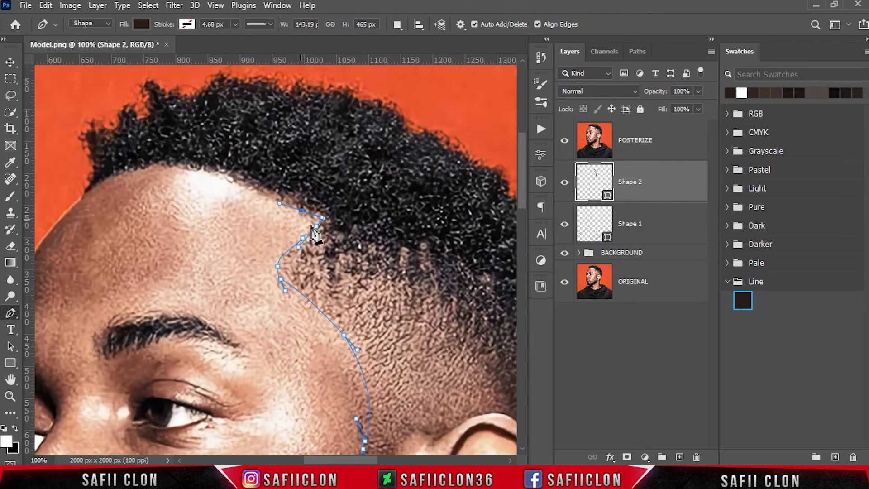
Add short pointed strands to the hairline beside the temple corner, working toward the front of the forehead.
left_click(304, 209, "alt")
left_click(304, 215)
left_click(298, 206)
left_click(291, 206)
left_click(277, 197)
left_click(280, 210)
left_click_drag(270, 190, 270, 183)
Continue the hairline across the upper forehead with a long curve broken by pointed notches.
scroll(271, 197, "up", 1)
left_click_drag(254, 243, 205, 212)
left_click(210, 223)
left_click_drag(335, 460, 316, 460)
left_click(296, 217)
left_click(306, 222)
Trace the hairline over the highest part of the forehead with small uneven points.
key("ctrl+plus")
left_click(316, 172)
left_click(309, 169)
left_click(300, 171)
left_click(294, 171)
left_click(265, 181)
left_click(273, 174)
left_click_drag(258, 177, 253, 175)
Extend the hairline down the front of the forehead to meet the traced face outline, checking with POSTERIZE briefly hidden.
left_click_drag(247, 189, 154, 218)
left_click(232, 187)
left_click(214, 188)
left_click(184, 201)
left_click(564, 141)
left_click(141, 239)
left_click(564, 141)
Turn the path upward and trace the jagged front edge of the hair above the forehead.
left_click(160, 191)
left_click(162, 200)
left_click_drag(164, 181, 159, 176)
left_click(144, 143)
left_click(159, 148)
left_click_drag(147, 124, 137, 130)
left_click_drag(128, 99, 127, 84)
Draw pointed curls around the foremost upper tuft of the hair.
scroll(154, 219, "up", 3)
left_click_drag(152, 190, 167, 174)
left_click(152, 180)
left_click(159, 176)
left_click(152, 160)
left_click(154, 145)
left_click(164, 148)
Trace the dip behind the front tuft and add the next pair of pointed curls on the hair's outer edge.
scroll(168, 174, "up", 3)
left_click_drag(188, 232, 235, 183)
left_click(212, 232)
left_click(216, 193)
left_click(232, 207)
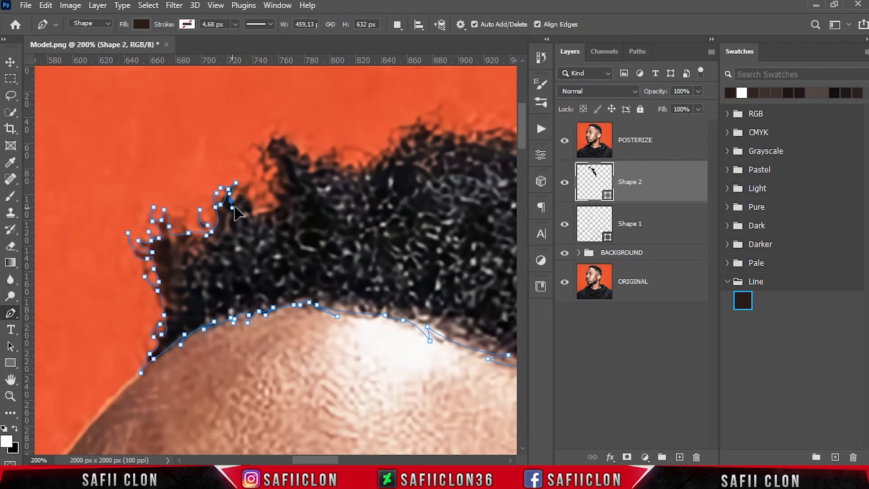
Trace the gap before the tall tuft near the front of the hair and outline the tuft's curly tip.
mouse_move(263, 173)
left_mouse_down()
mouse_move(262, 164)
mouse_move(277, 171)
left_mouse_up()
left_click_drag(249, 146, 233, 149)
left_click(282, 169)
left_click(273, 142)
left_click(277, 132)
left_click(288, 147)
left_click(305, 163)
Trace the low section of the hair's outer edge behind the tall tuft, adding a long curled strand.
scroll(311, 438, "right", 5)
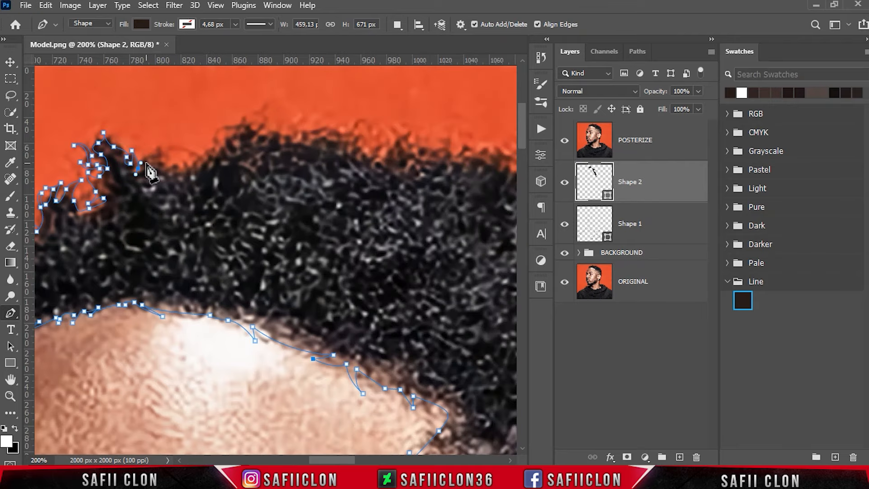
left_click(183, 168)
left_click(177, 158)
left_click(166, 148)
left_click(186, 143)
left_click(201, 156)
left_click(211, 150)
Trace the hair's outer edge up to the crown and add pointed strands at its peak.
left_click(216, 135)
left_click(222, 134)
left_click(231, 134)
left_click(243, 122)
left_click(245, 115)
left_click(252, 120)
left_click(248, 130)
Continue along the top of the crown behind the peak with small curled strands.
left_click(286, 137)
left_click(298, 140)
left_click(315, 142)
left_click(319, 134)
left_click(333, 131)
left_click(340, 131)
left_click(359, 121)
left_click(371, 130)
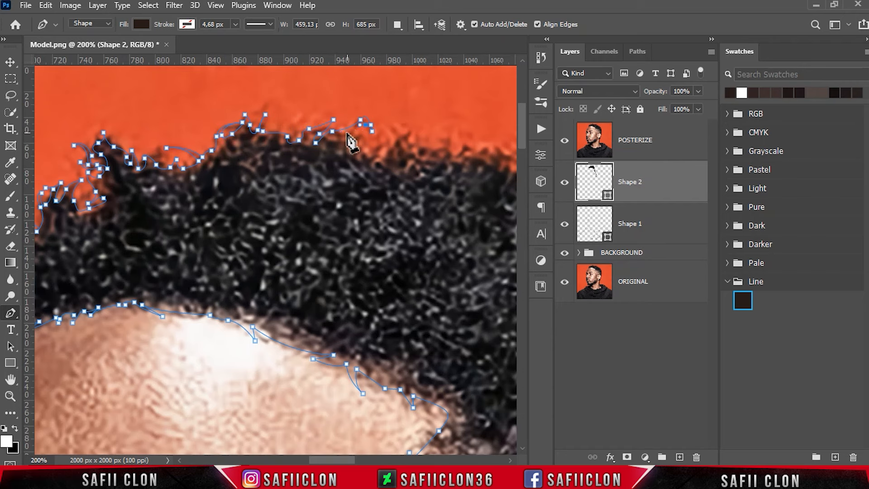
left_click(349, 135)
Add a cluster of short spiky curls along the rear part of the crown.
scroll(357, 149, "up", 3)
left_click(360, 190)
left_click(380, 177)
left_click(379, 195)
left_click(386, 207)
left_click(398, 200)
left_click(414, 190)
left_click(421, 196)
left_click(428, 198)
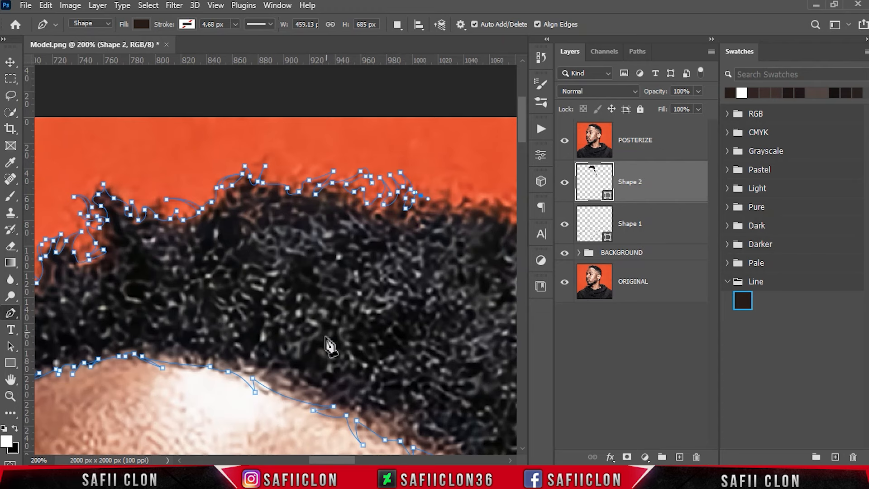
Trace the hair's outer edge past the crown toward the back of the head with spaced pointed strands.
scroll(330, 345, "right", 5)
left_click(267, 199)
left_click(276, 186)
left_click(287, 196)
left_click(292, 201)
left_click(303, 200)
left_click(316, 189)
left_click(332, 206)
left_click(339, 195)
Trace the hair's edge down the start of the rear slope, adding a deep curled notch.
left_click(337, 214)
left_click(348, 229)
left_click(371, 209)
left_click(374, 225)
left_click(378, 240)
left_click(386, 248)
left_click(394, 245)
Trace the hair's outer edge further down the upper rear slope with small curls and a curved strand.
left_click(405, 230)
left_click(401, 240)
left_click(411, 238)
left_click(418, 243)
left_click(424, 264)
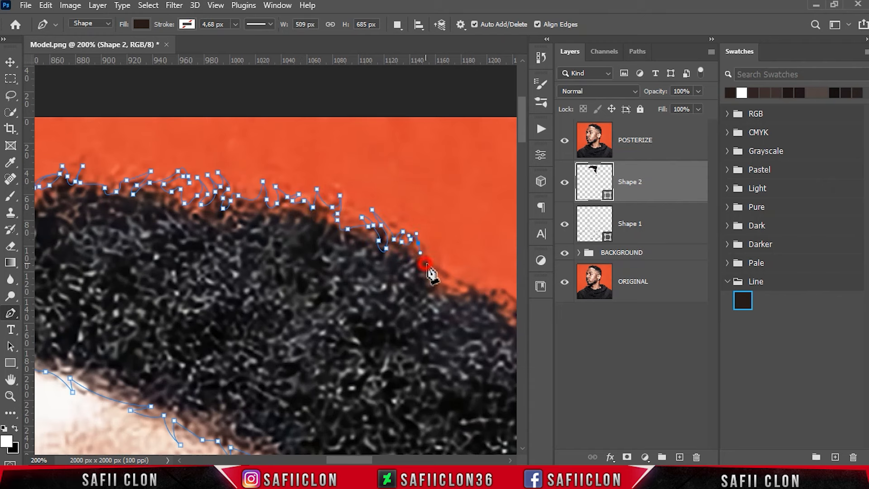
left_click_drag(432, 276, 427, 309)
Extend the hair outline along the rear slope with a stretch of short pointed curls.
left_click_drag(423, 352, 172, 240)
left_click(189, 171)
left_click(195, 165)
left_click(207, 171)
left_click(220, 174)
left_click(238, 181)
left_click(246, 171)
left_click(250, 180)
left_click(245, 191)
Add a run of small barbed strands along the middle of the hair's rear slope.
left_click(270, 193)
left_click(275, 202)
left_click(281, 192)
left_click(287, 209)
left_click(285, 217)
left_click(298, 223)
left_click(306, 233)
left_click(311, 233)
left_click(317, 237)
left_click(321, 223)
left_click(326, 240)
left_click(336, 235)
left_click(339, 247)
Trace the protruding curl and stepped spiky strands where the rear slope steepens toward the back of the head.
left_click(374, 240)
left_click_drag(378, 262, 381, 275)
left_click(389, 287)
left_click_drag(401, 305, 309, 313)
left_click(280, 293)
left_click(286, 302)
left_click(272, 309)
left_click(318, 321)
left_click(332, 326)
left_click(325, 347)
left_click_drag(329, 357, 332, 360)
left_click(330, 377)
Continue the hair outline with hooked strands down the steep upper part of the back of the head.
scroll(335, 317, "down", 5)
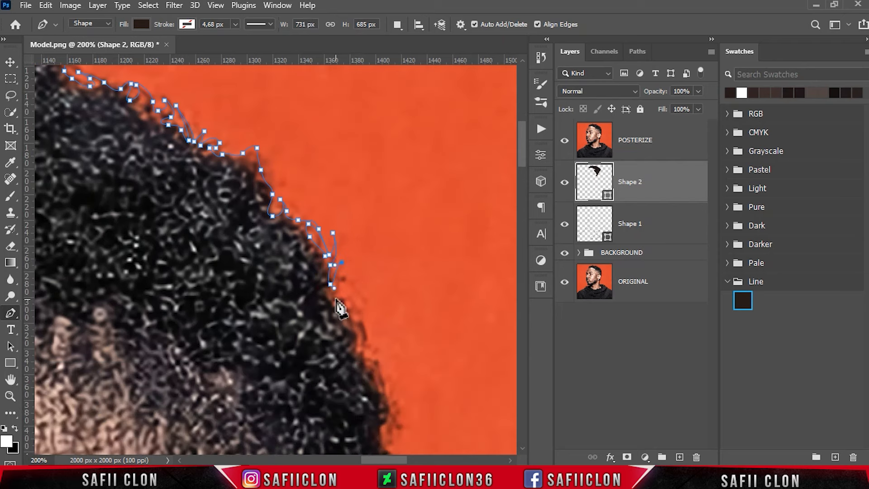
scroll(344, 308, "down", 2)
left_click(344, 260)
left_click(351, 267)
left_click(358, 284)
left_click(367, 302)
left_click_drag(369, 318, 381, 332)
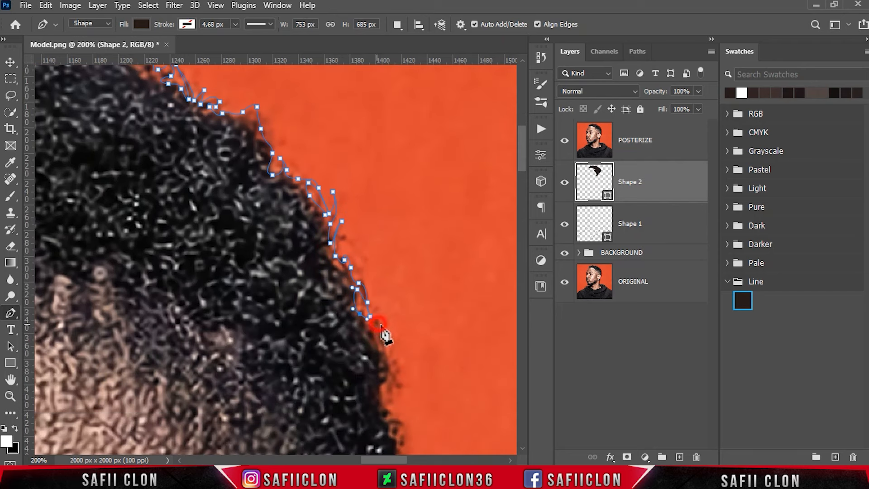
Trace the near-vertical back of the hair with short hooked strands down to just above ear height.
scroll(390, 362, "down", 4)
left_click(387, 291)
left_click(385, 324)
left_click_drag(389, 358, 421, 376)
scroll(393, 366, "down", 4)
left_click(397, 293)
left_click(403, 312)
left_click(396, 333)
left_click(404, 358)
scroll(404, 335, "down", 3)
left_click(397, 380)
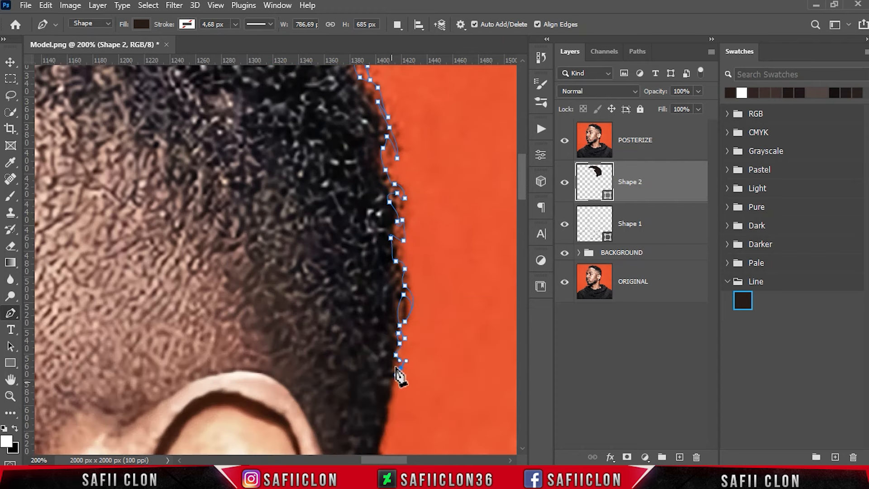
Trace a smooth, widely spaced hair edge down behind the ear to about earlobe level.
scroll(397, 381, "down", 5)
left_click(387, 339)
scroll(388, 339, "down", 7)
left_click(345, 361)
scroll(349, 362, "down", 10)
left_click(306, 294)
left_click(290, 344)
Curve the hair outline around the dark area beneath the earlobe, ending at the lobe's front edge.
scroll(319, 319, "down", 3)
left_click(564, 140)
left_click(276, 309)
left_click(564, 140)
key("ctrl+minus")
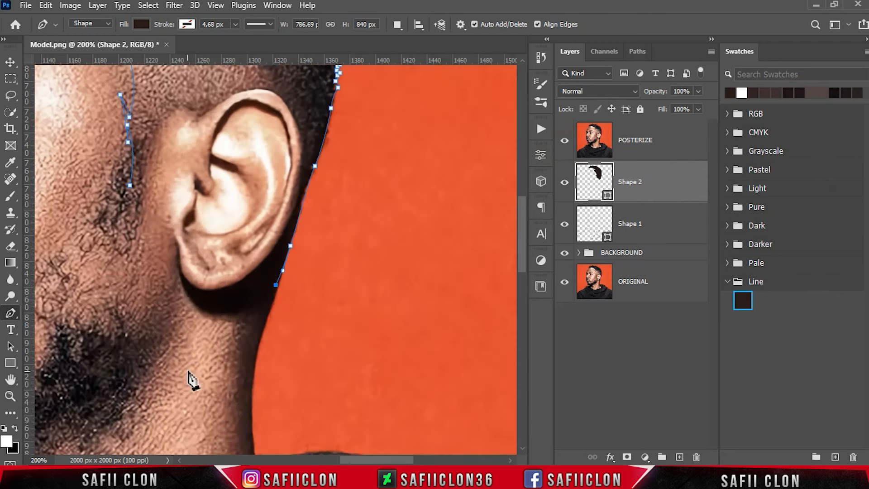
left_click_drag(208, 312, 159, 297)
left_click(177, 246)
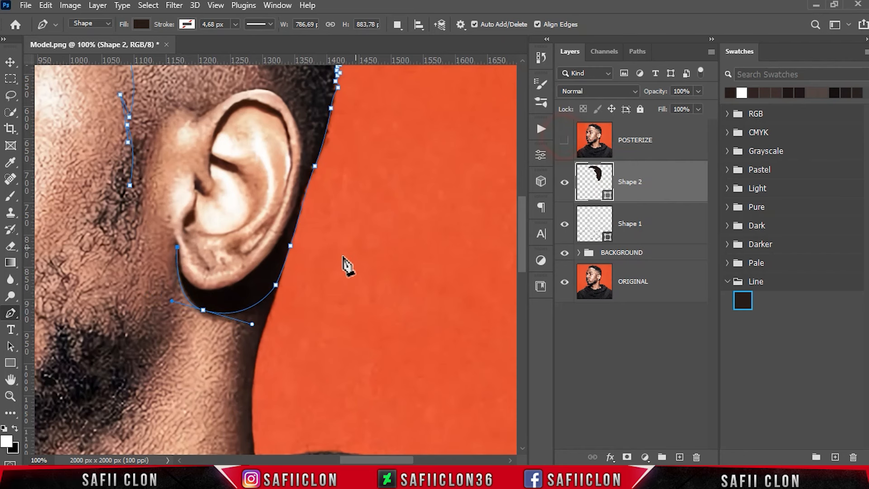
With POSTERIZE hidden and Shape 2's fill set to 20%, trace the front and underside of the earlobe line.
key("ctrl+plus")
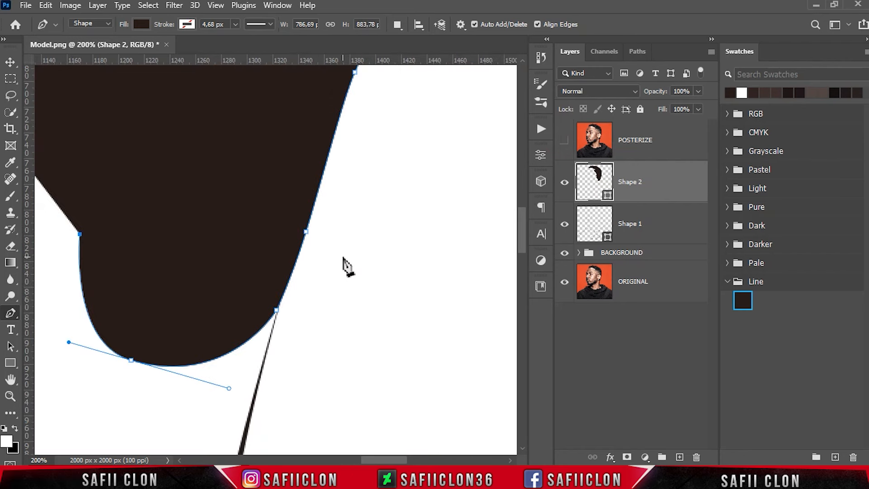
left_click_drag(390, 460, 380, 460)
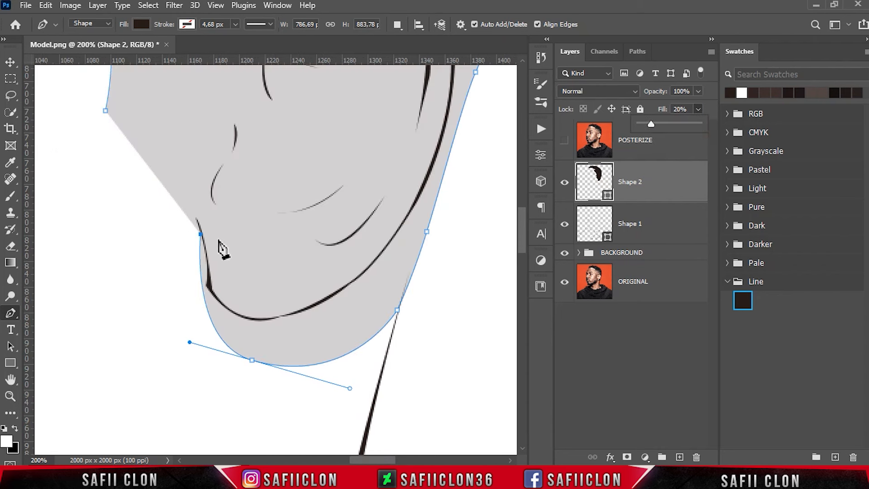
left_click(198, 221)
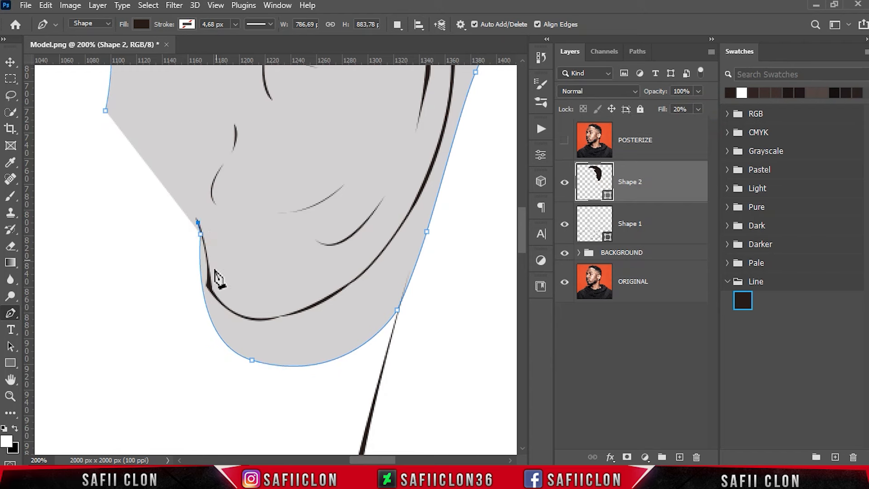
left_click(209, 279)
left_click_drag(209, 296, 242, 318)
Follow the ear's outer line from the bottom of the lobe up the rear of the ear with curved segments.
left_click_drag(314, 307, 373, 284)
left_click(313, 307, "alt")
left_click_drag(381, 252, 399, 224)
scroll(402, 244, "up", 2)
scroll(410, 274, "up", 2)
left_click_drag(434, 262, 444, 231)
Curve the hair path over the top of the ear and along its line to the front end.
scroll(446, 257, "up", 3)
left_click_drag(449, 197, 386, 155)
scroll(430, 199, "up", 2)
left_click_drag(319, 163, 273, 185)
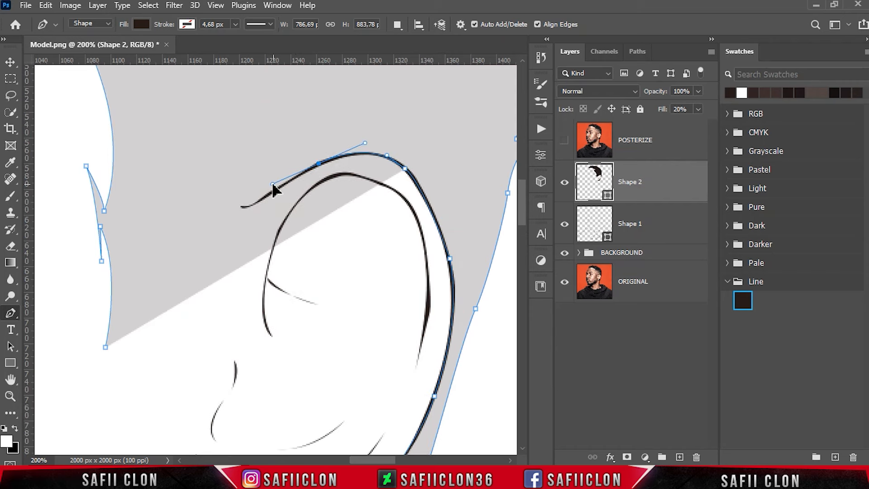
left_click(564, 140)
left_click(564, 141)
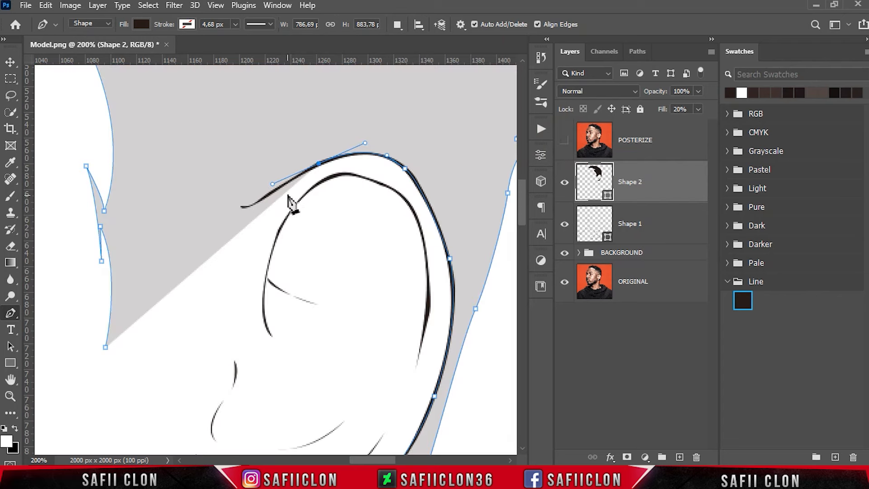
left_click(280, 187)
left_click_drag(244, 207, 251, 207)
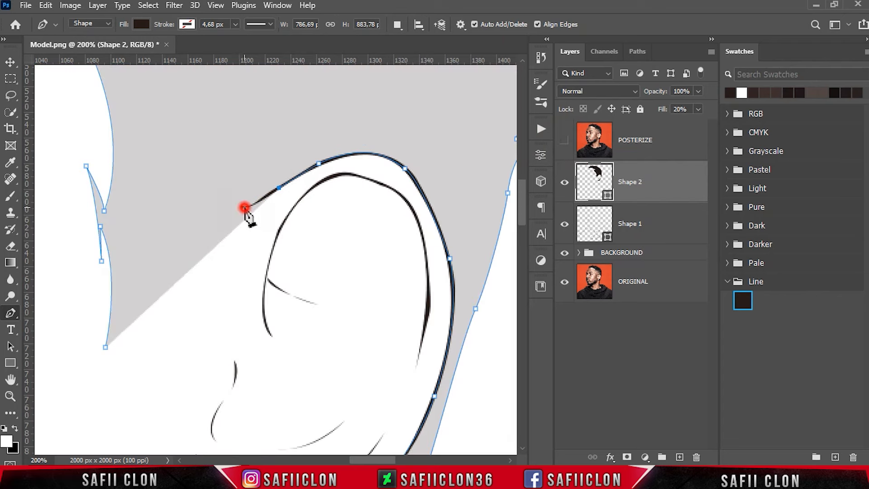
Show the POSTERIZE layer, trace the sideburn edge in front of the ear to a pointed tip, and close the hair shape.
left_click(563, 141)
left_click_drag(178, 218, 152, 258)
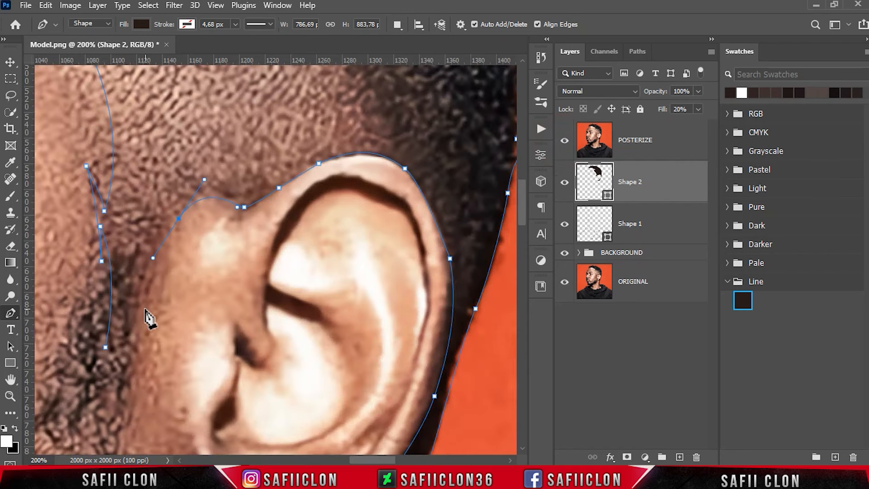
left_click_drag(144, 297, 144, 305)
scroll(146, 320, "down", 3)
left_click_drag(106, 342, 100, 355)
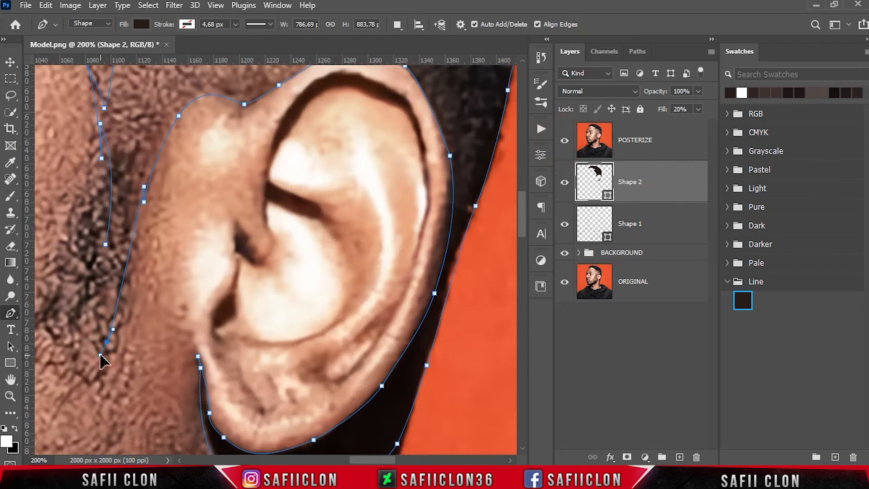
left_click_drag(104, 244, 93, 226)
Hide the POSTERIZE layer and set Shape 2's fill to 100%.
scroll(263, 298, "up", 2)
scroll(263, 297, "down", 3)
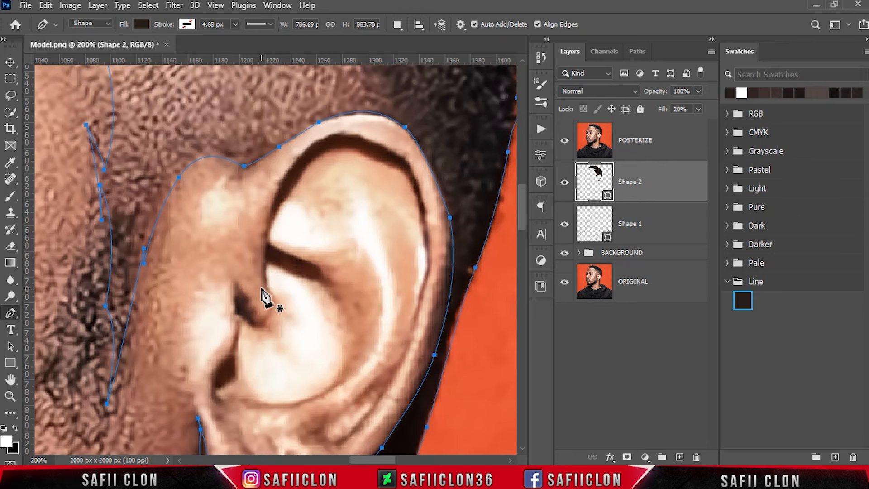
scroll(262, 294, "down", 1)
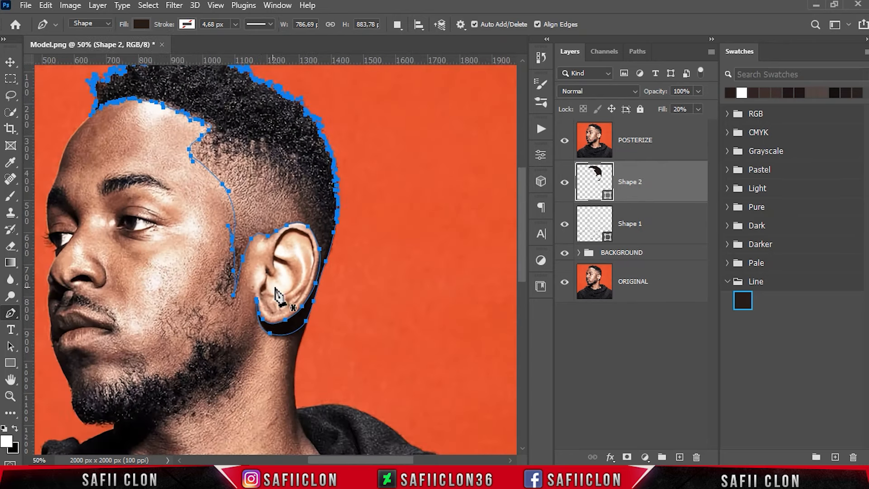
left_click(564, 141)
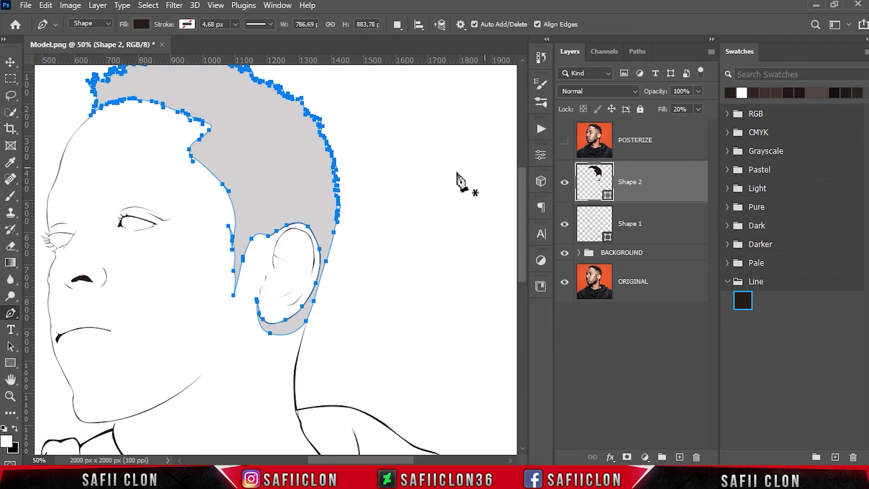
scroll(435, 175, "up", 2)
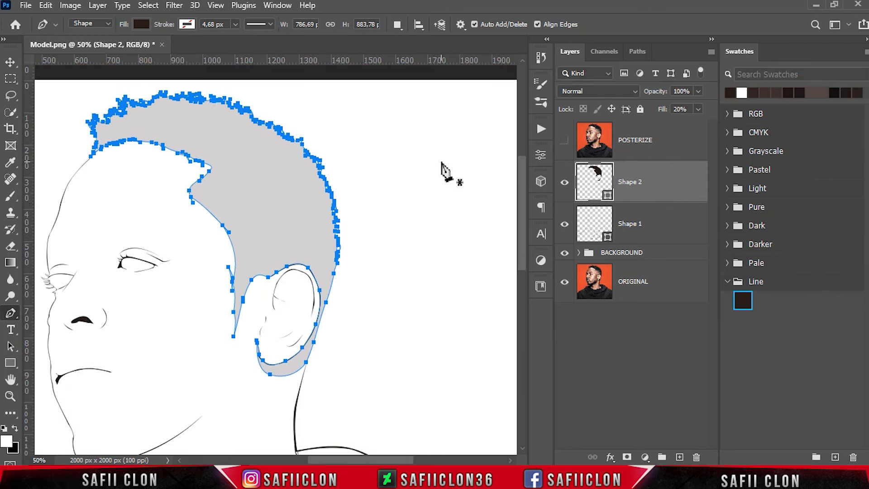
left_click(697, 109)
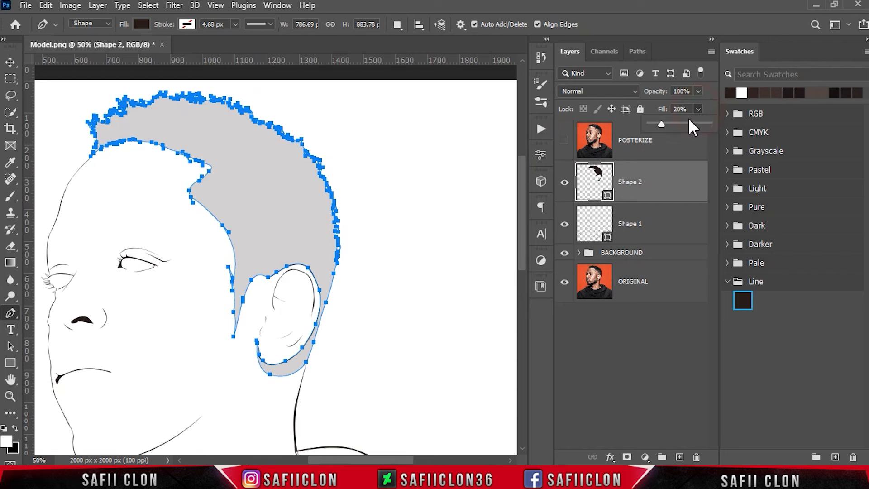
left_click(698, 109)
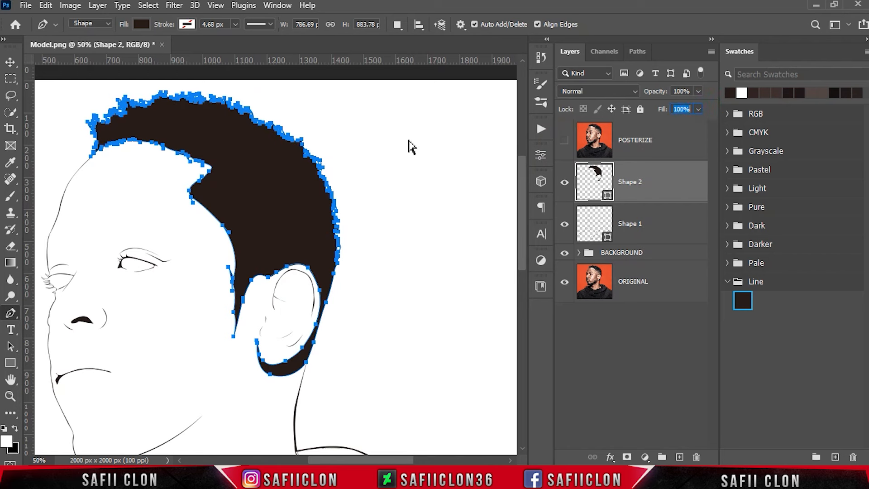
key("Return")
Examine the solid hair shape against the whole portrait line art and up close.
key("ctrl+minus")
key("ctrl+minus")
key("ctrl+minus")
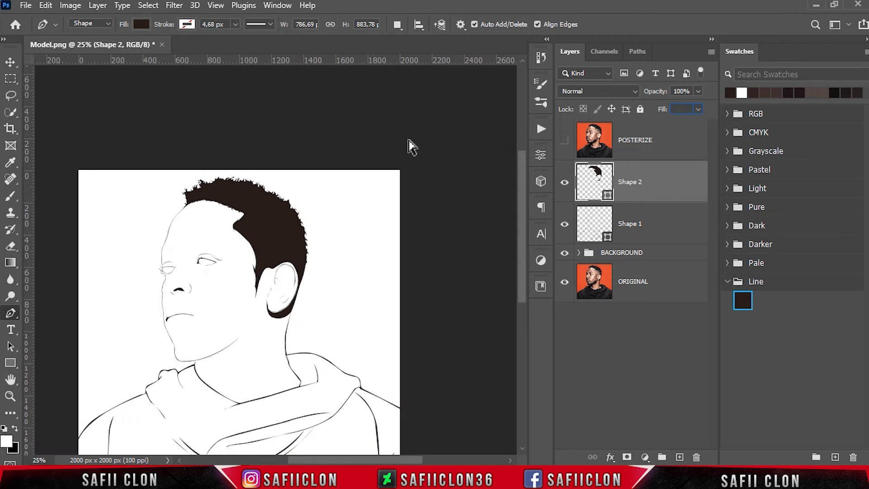
key("ctrl+plus")
key("ctrl+plus")
key("ctrl+plus")
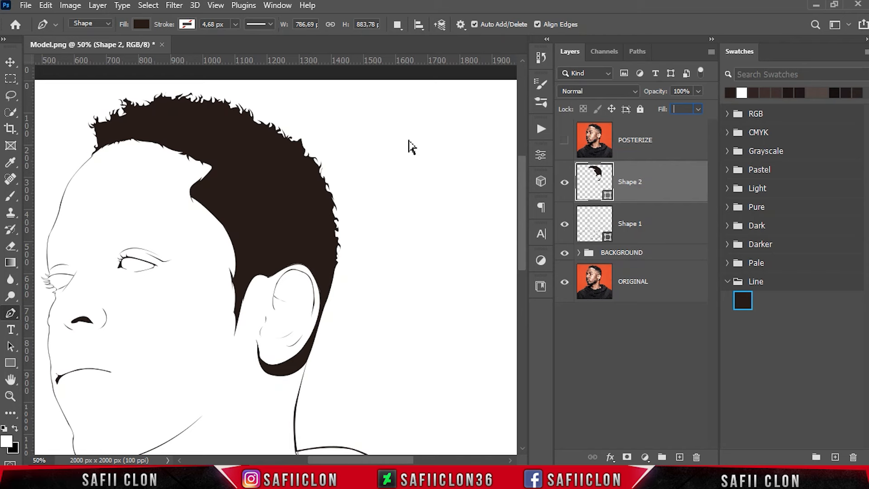
key("ctrl+h")
Set the path operation to Combine Shapes for drawing more shapes on the Shape 2 layer.
left_click_drag(382, 459, 369, 455)
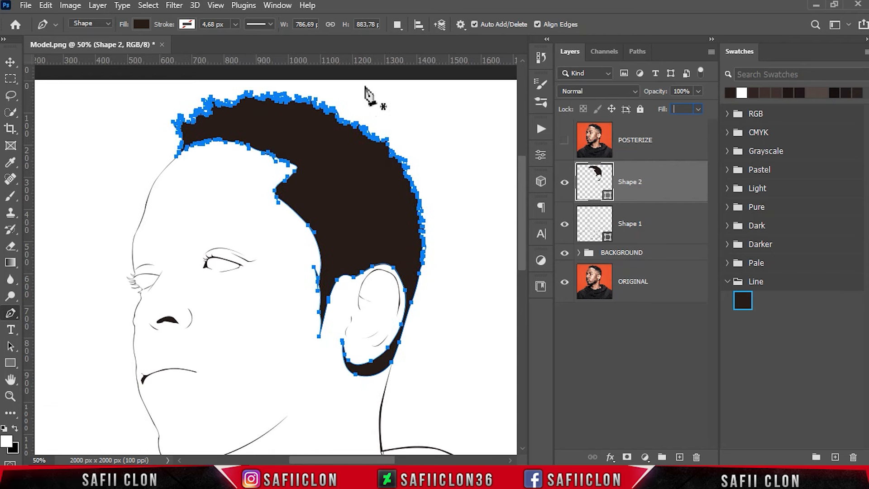
left_click(397, 25)
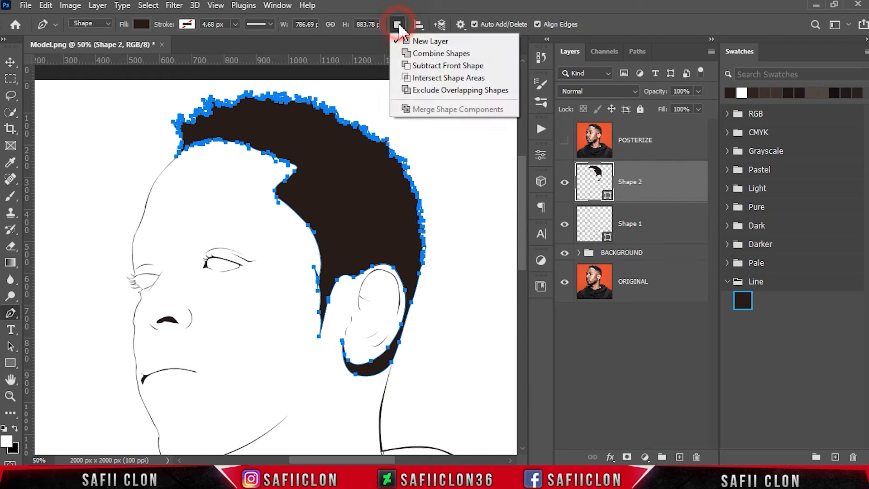
left_click(436, 54)
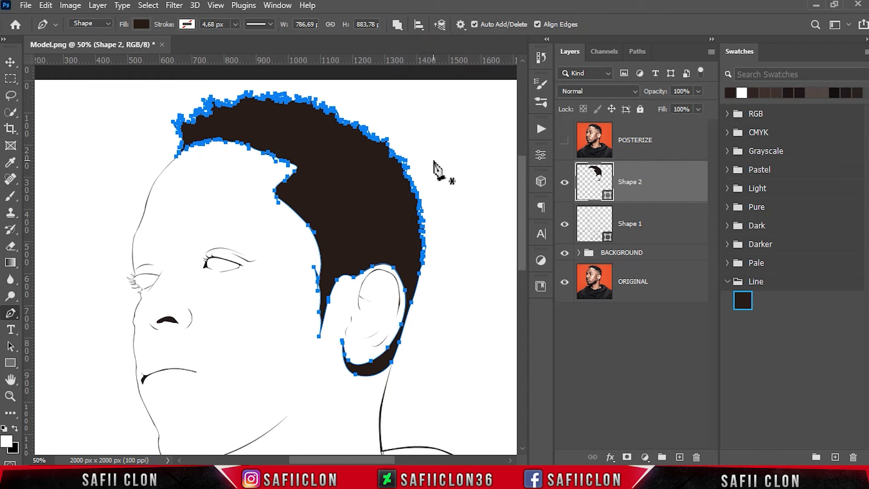
Show the POSTERIZE layer and start the mustache path just beneath the nose.
left_click(563, 141)
scroll(253, 289, "down", 2)
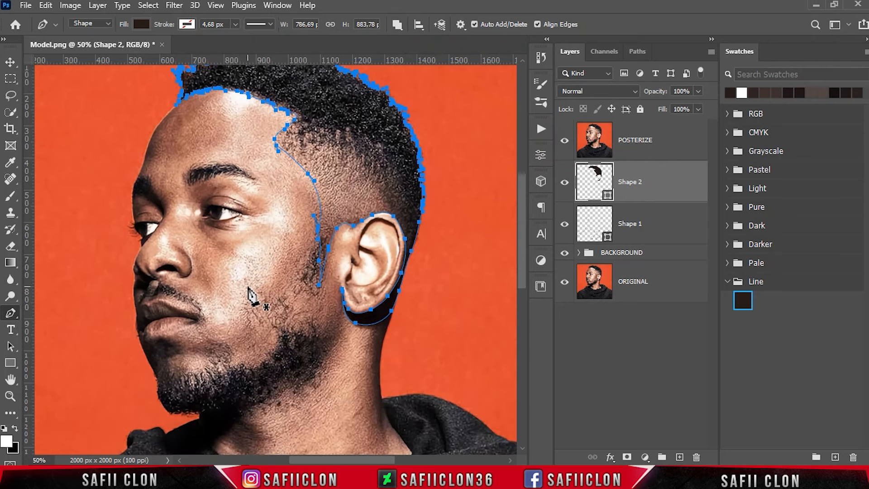
scroll(256, 267, "up", 2)
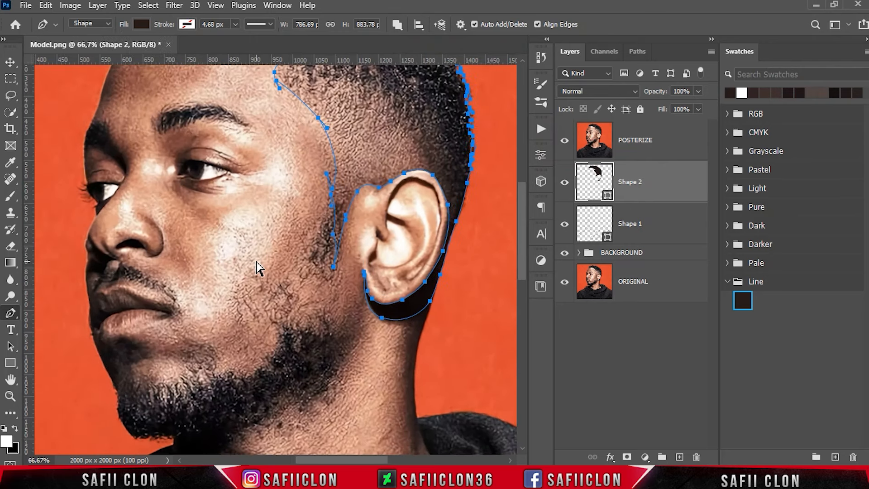
scroll(253, 290, "down", 3)
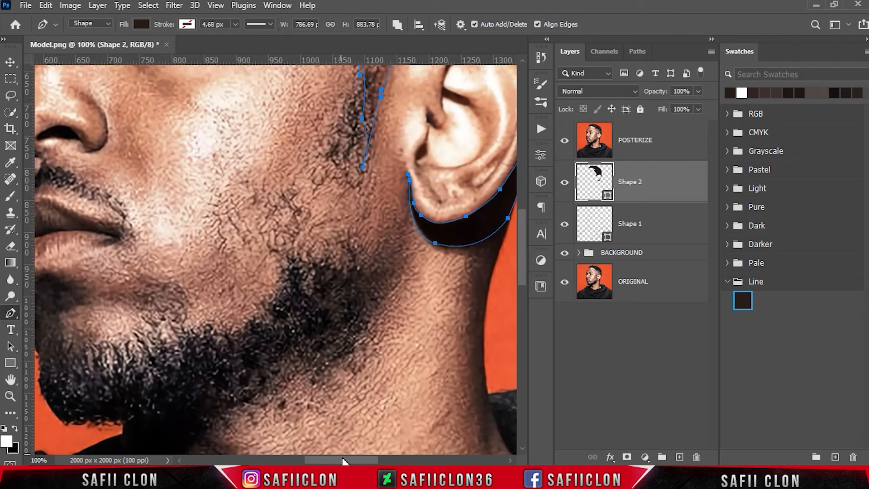
left_click_drag(344, 460, 329, 461)
scroll(234, 406, "up", 2)
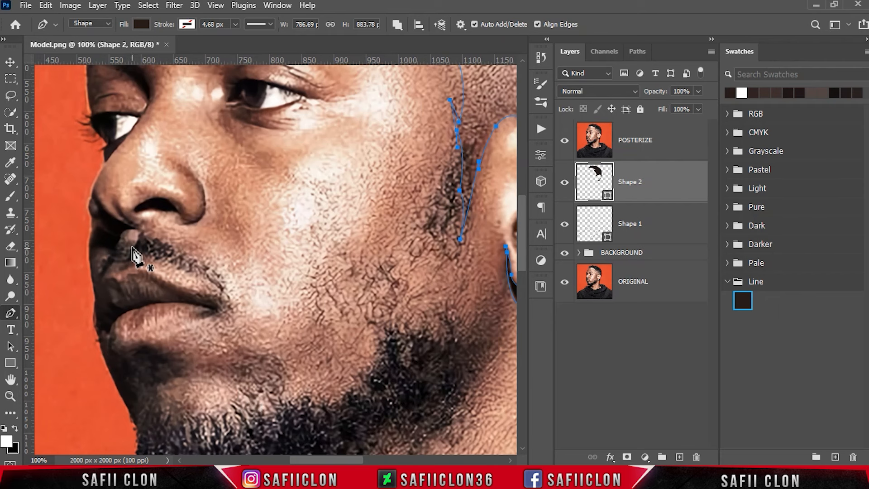
left_click(141, 236)
left_click(128, 251)
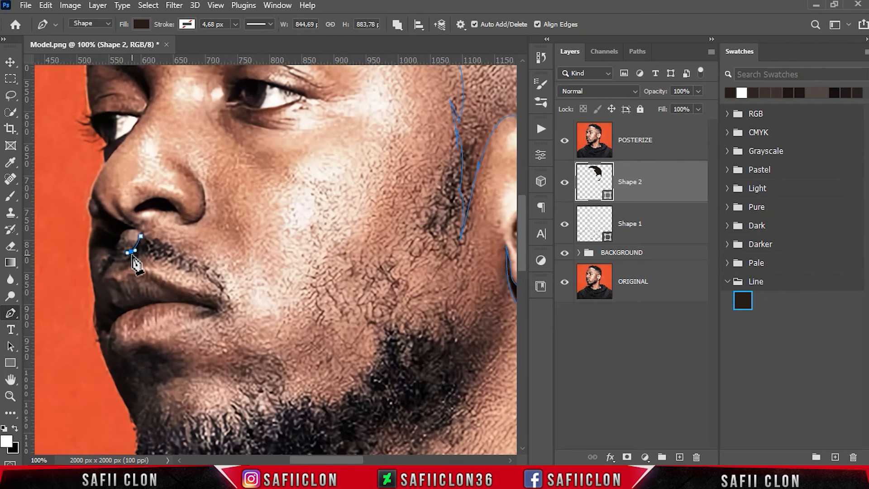
Trace small overlapping strands of the mustache from below the nose toward the front of the upper lip.
key("ctrl+plus")
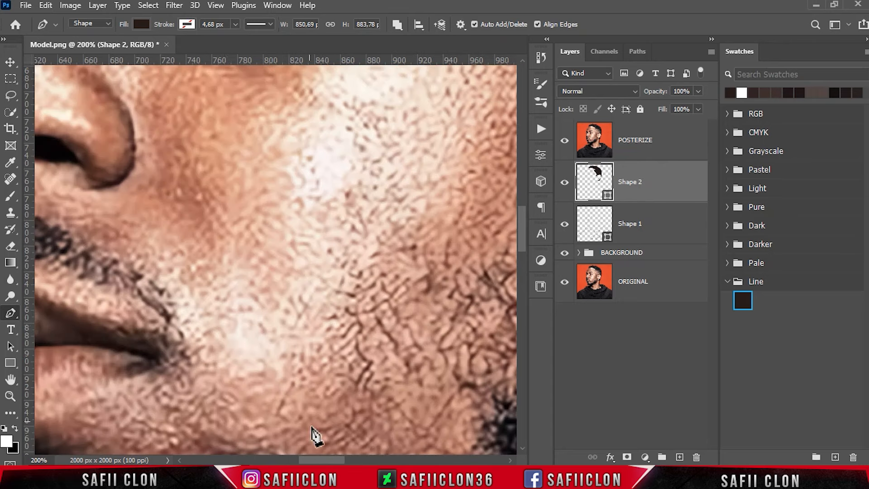
left_click_drag(317, 459, 294, 459)
left_click(184, 255)
left_click(195, 251)
scroll(214, 260, "up", 1)
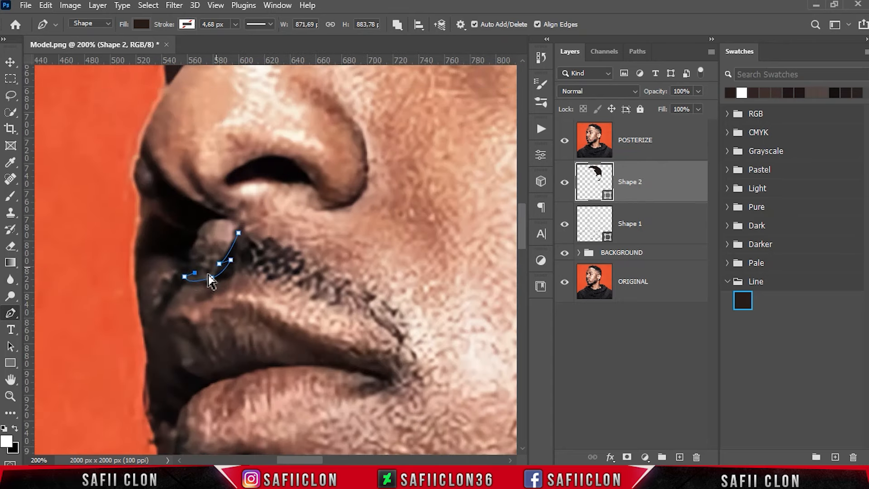
left_click(207, 272)
left_click(170, 268)
left_click(182, 272)
Extend the mustache's front end into a narrow strand reaching down the front of the upper lip.
left_click_drag(173, 286, 242, 250)
left_click(167, 282)
left_click(148, 313)
left_click(163, 311)
left_click(158, 317)
Trace the mustache's lower edge beneath the nostril and the pointed strands at the back of this section.
left_click(250, 272)
left_click_drag(289, 283, 295, 287)
left_click(296, 263)
left_click(305, 260)
left_click(289, 259)
left_click(301, 253)
left_click(272, 256)
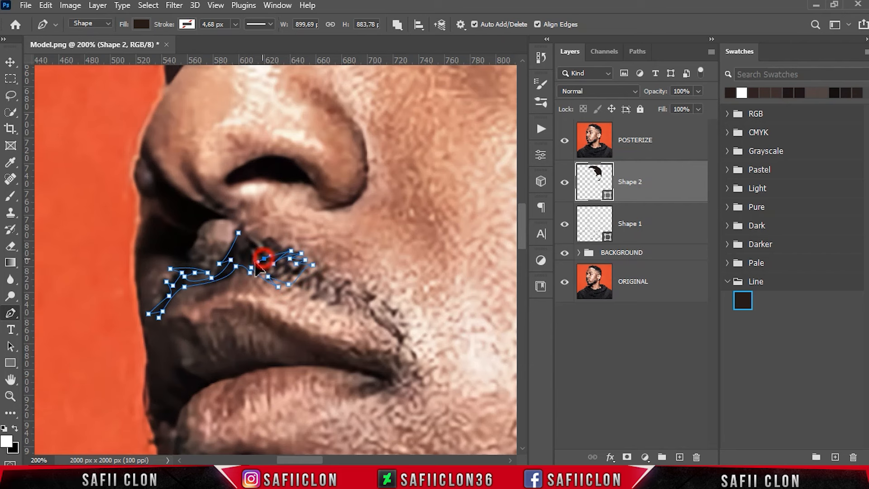
Trace short strands along the mustache's upper edge back to the starting point beneath the nose and close the path.
left_click(273, 255, "alt")
left_click(260, 249)
left_click(279, 246)
left_click_drag(256, 245, 250, 248)
left_click(254, 244)
left_click(246, 249)
left_click(249, 239)
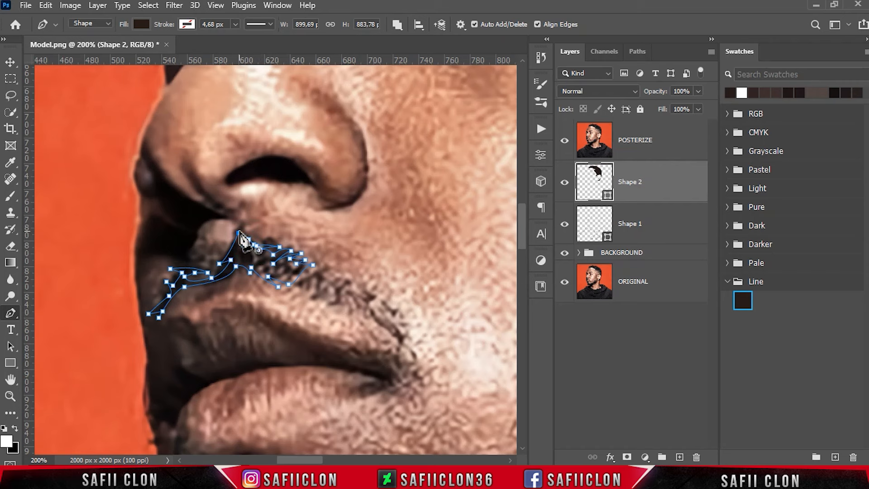
left_click(239, 232)
Draw overlapping pointed strands over the middle of the mustache, continuing it toward the mouth corner.
scroll(374, 267, "up", 1)
scroll(379, 276, "down", 3)
left_click(324, 253)
left_click_drag(286, 266, 277, 270)
left_click(285, 266, "alt")
left_click(304, 264)
left_click(303, 271)
left_click_drag(324, 254, 352, 238)
left_click(325, 254, "alt")
left_click(329, 247)
Start the mustache's rear section with a cluster of small jagged strands along its front side.
left_click(335, 256)
scroll(343, 250, "down", 1)
left_click(311, 246)
left_click(329, 238)
left_click(323, 245)
left_click(340, 235)
left_click(323, 252)
left_click(340, 251)
scroll(362, 265, "up", 1)
Trace the rear section's lower edge down to a point at the mouth corner and return with strands along its outer side.
left_click(347, 286)
left_click(366, 288)
left_click_drag(385, 312, 401, 334)
left_click(399, 337)
left_click(406, 303, "alt")
left_click(401, 313)
left_click(380, 285, "alt")
left_click_drag(380, 286, 393, 266)
left_click(396, 291, "alt")
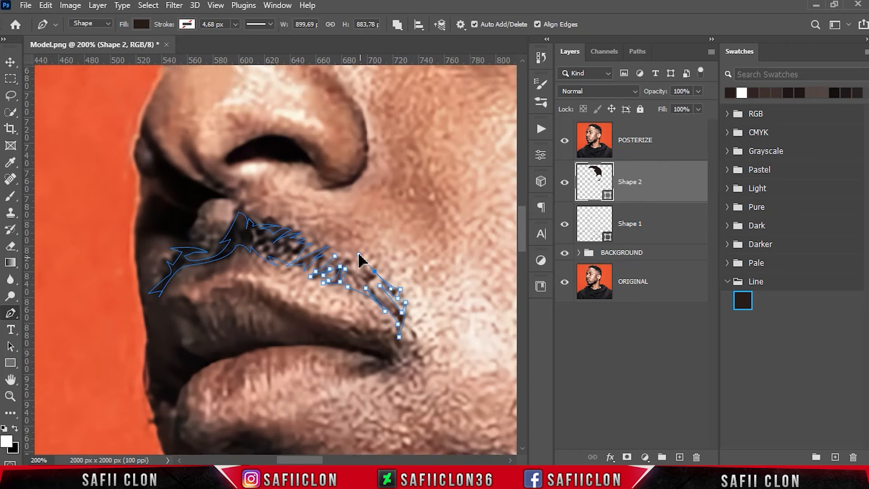
Close the rear mustache section along its upper edge and hide the POSTERIZE layer.
left_click(375, 271, "alt")
left_click(378, 280)
scroll(357, 268, "up", 1)
left_click_drag(349, 293, 333, 283)
left_click(335, 286)
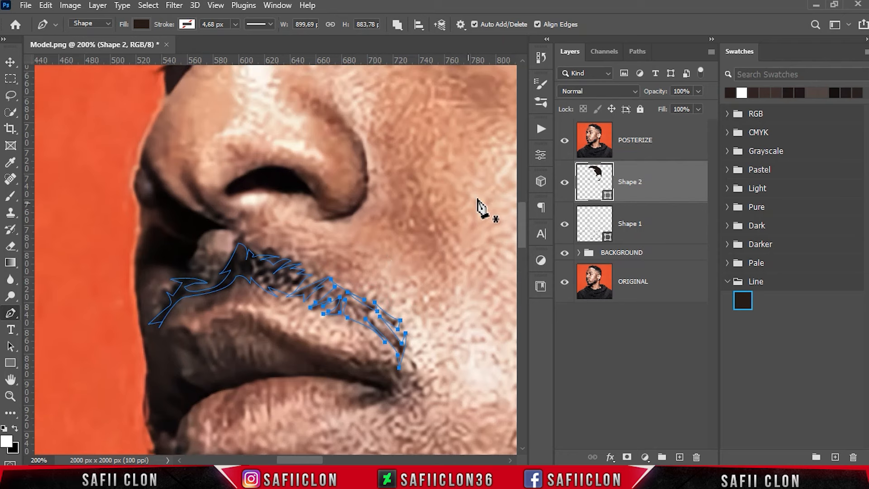
left_click(562, 140)
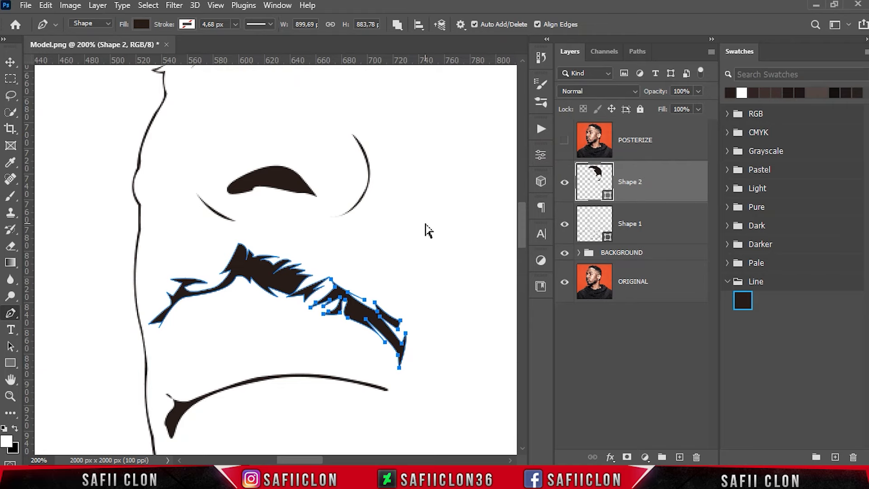
Examine the mustache, face and hair line art at several magnifications.
key("ctrl+minus")
key("ctrl+minus")
key("ctrl+minus")
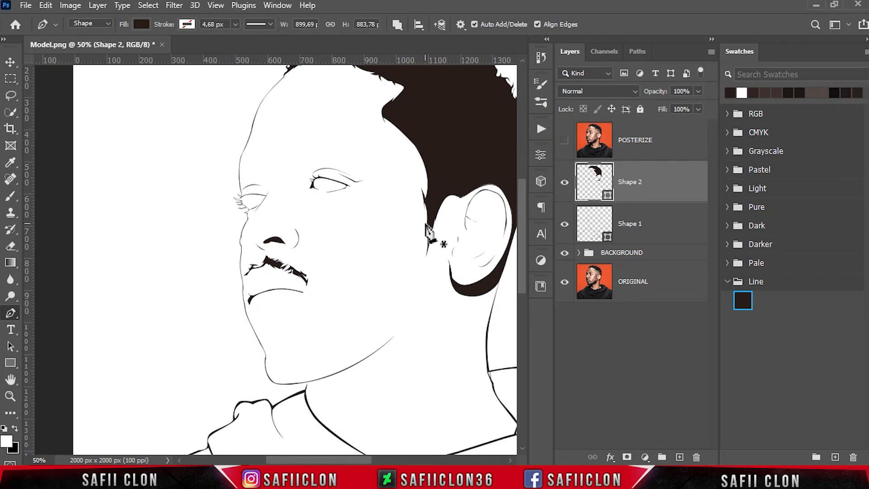
key("ctrl+minus")
key("ctrl+minus")
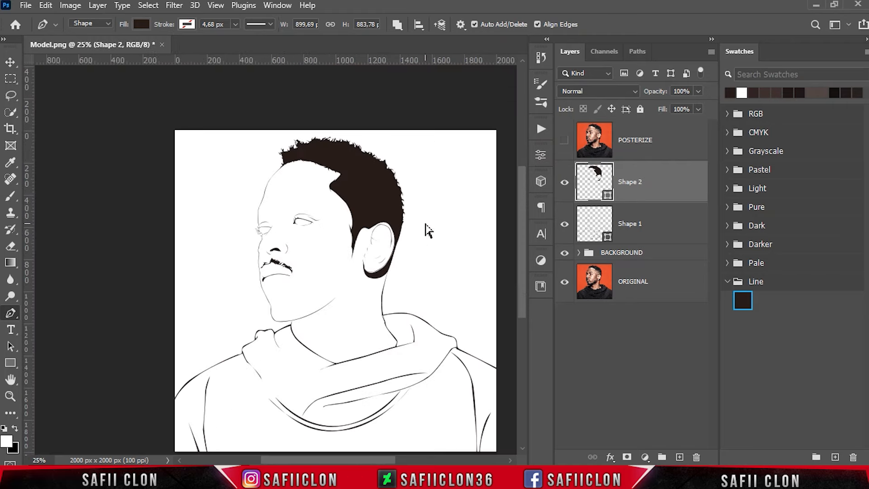
key("ctrl+minus")
key("ctrl+plus")
key("ctrl+plus")
key("ctrl+plus")
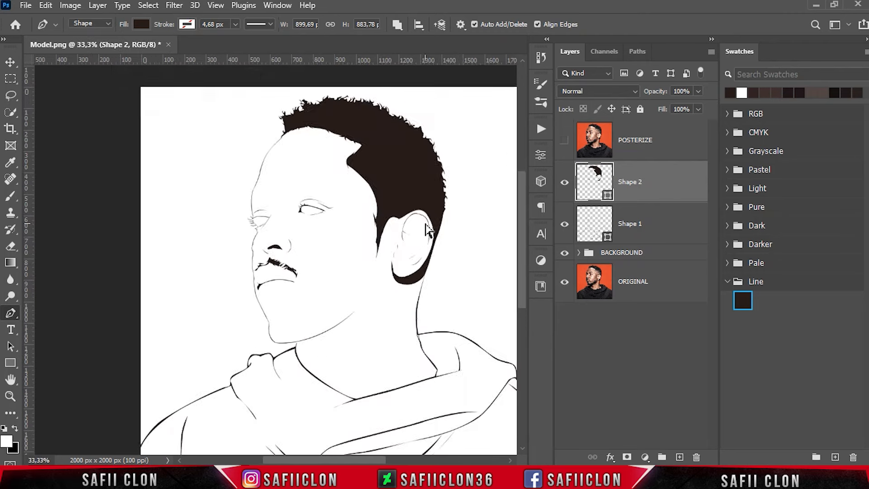
key("ctrl+plus")
key("ctrl+minus")
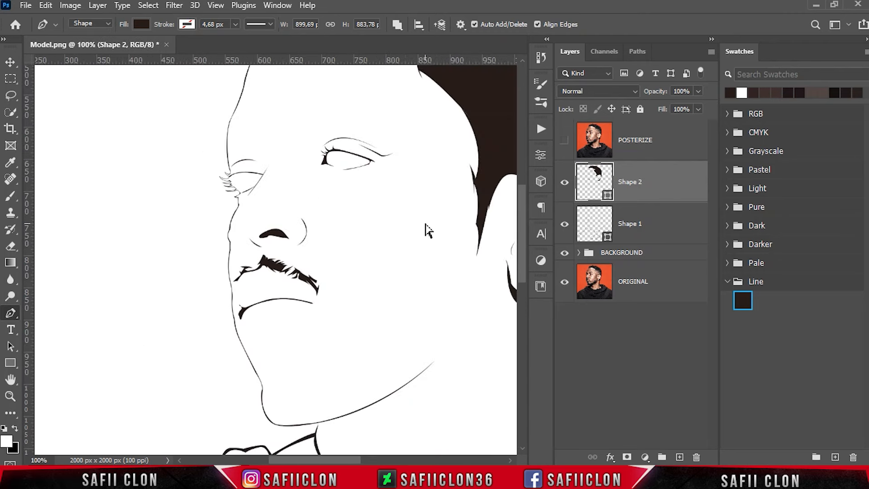
key("ctrl+minus")
key("ctrl+minus")
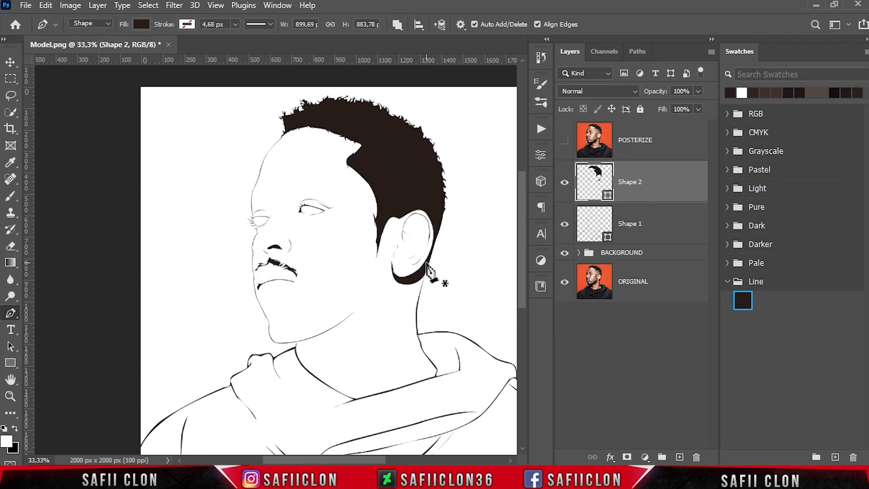
key("ctrl+minus")
key("ctrl+minus")
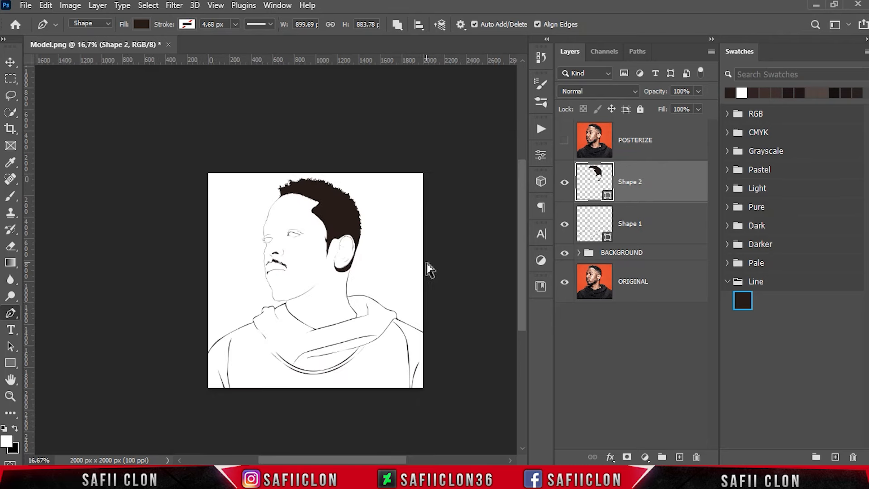
key("ctrl+plus")
key("ctrl+plus")
key("ctrl+minus")
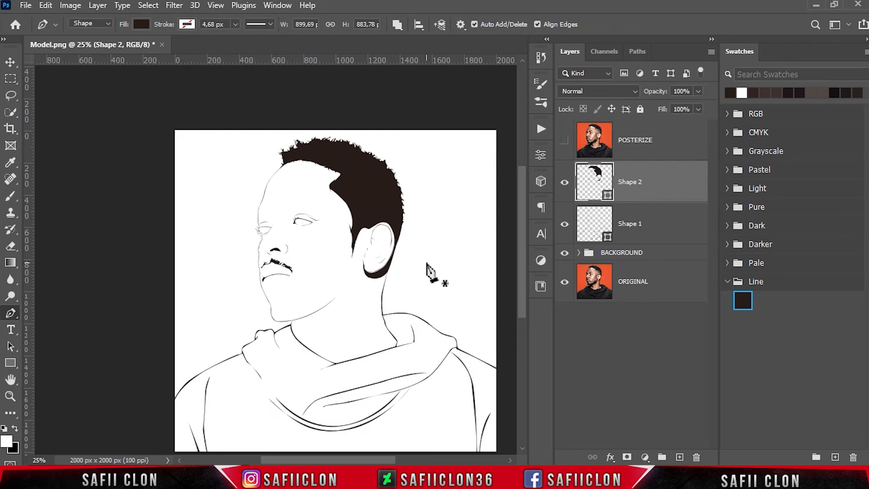
Rename the Shape 2 layer HAIR and the Shape 1 layer LINE.
scroll(429, 271, "down", 1)
left_click_drag(390, 461, 404, 460)
double_click(629, 182)
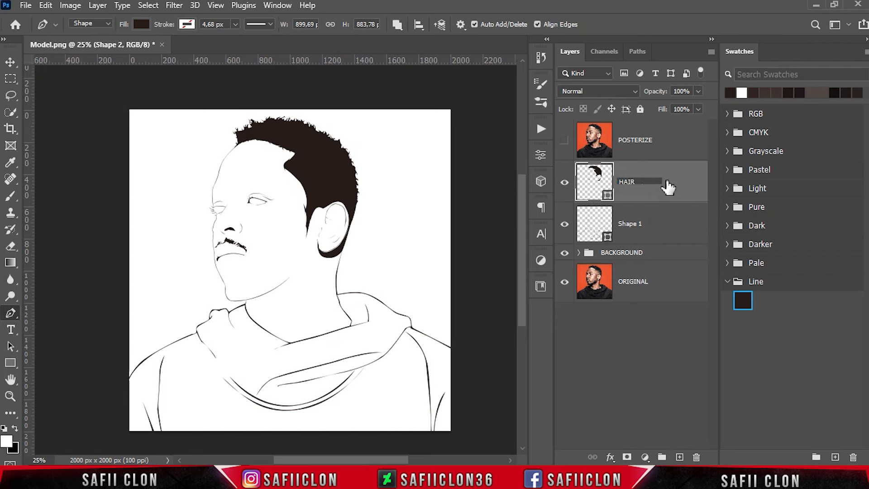
type("HAIR")
left_click(666, 182)
double_click(633, 224)
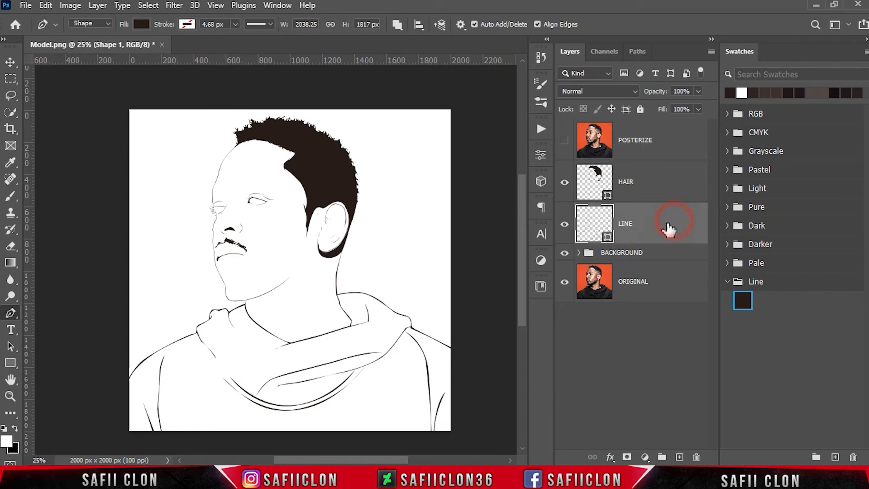
Group the HAIR and LINE layers into a new group named LINEART.
left_click(658, 182, "shift")
right_click(656, 176)
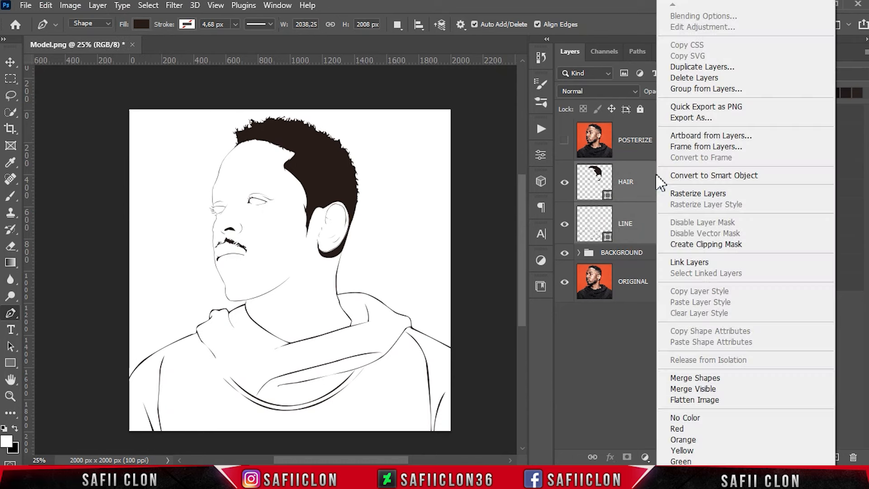
left_click(692, 89)
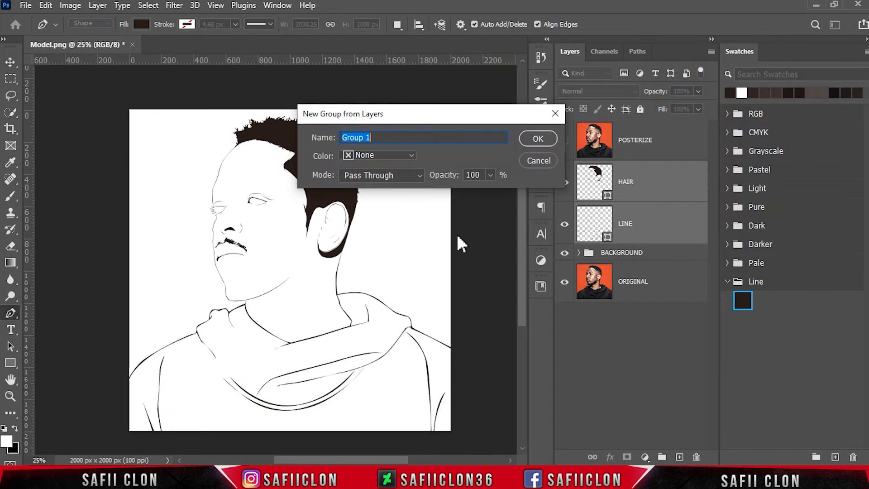
type("LINEART")
left_click(538, 139)
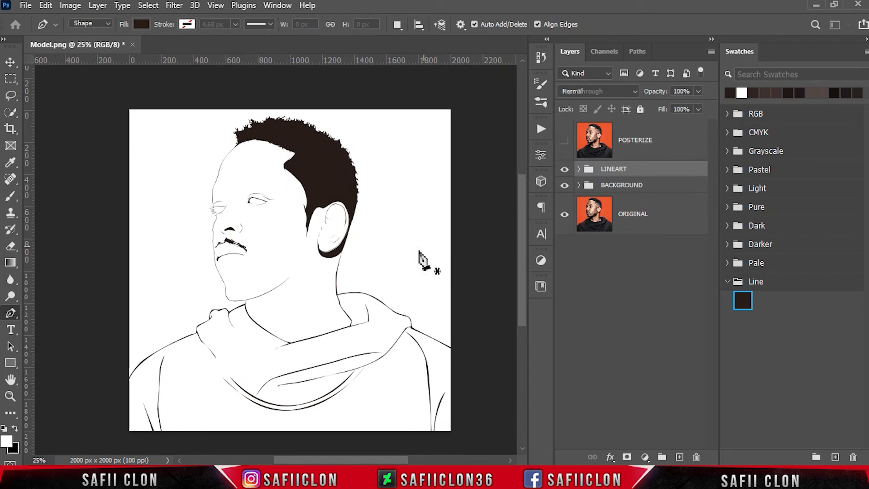
Check the LINEART group by toggling its visibility and comparing the drawing with the POSTERIZE layer.
left_click(564, 170)
left_click(564, 170)
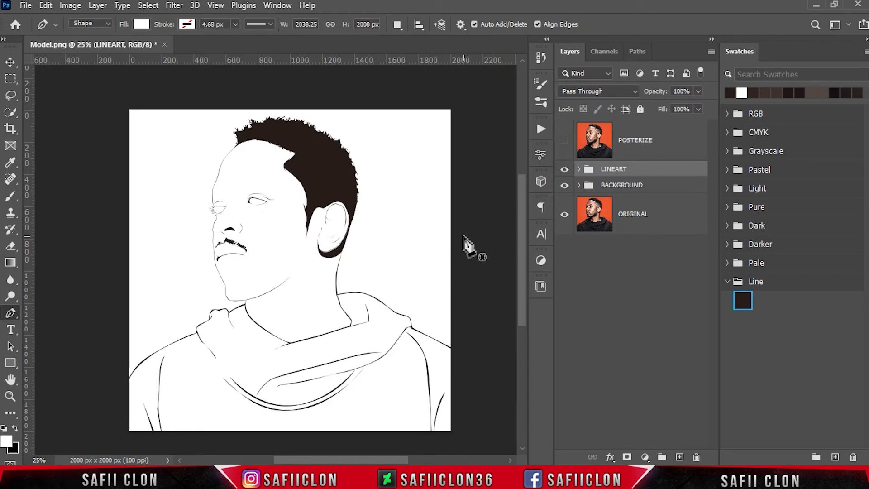
key("ctrl+minus")
key("ctrl+minus")
key("ctrl+plus")
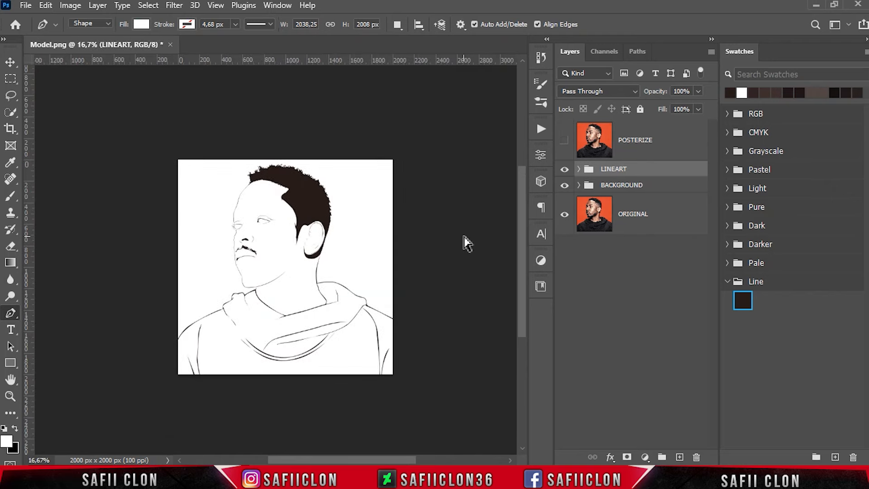
key("ctrl+plus")
left_click(562, 144)
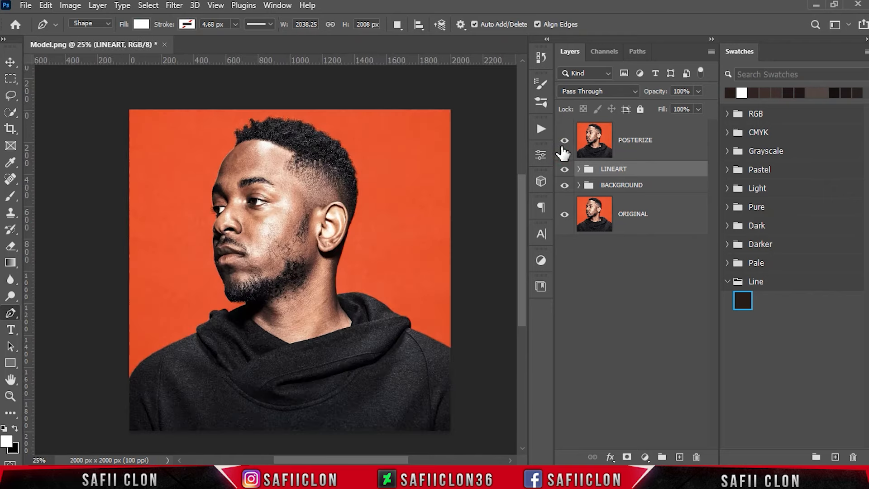
left_click(563, 144)
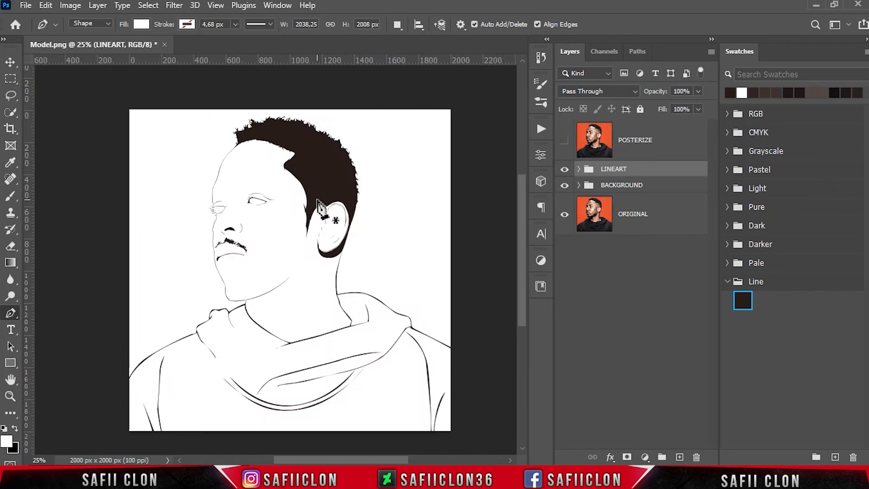
Save the document as Model.psd in Photoshop format in the Kendrick Lamar VXL folder.
left_click(25, 6)
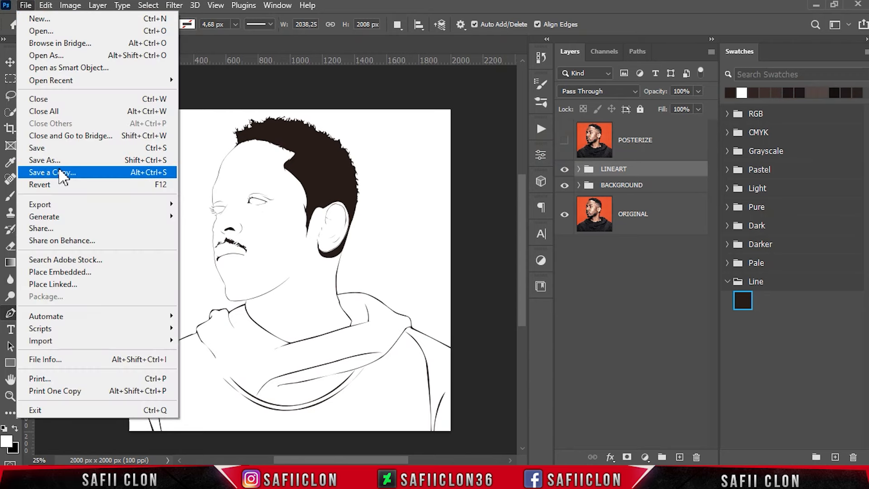
left_click(54, 148)
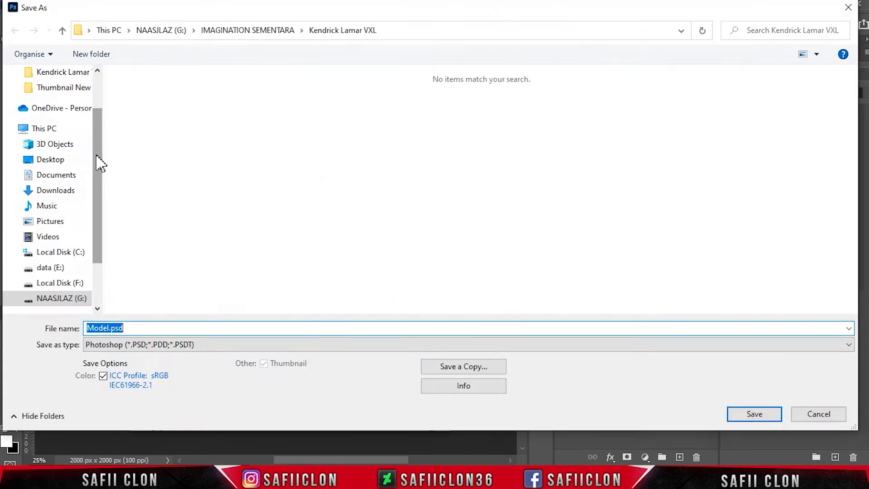
left_click(251, 344)
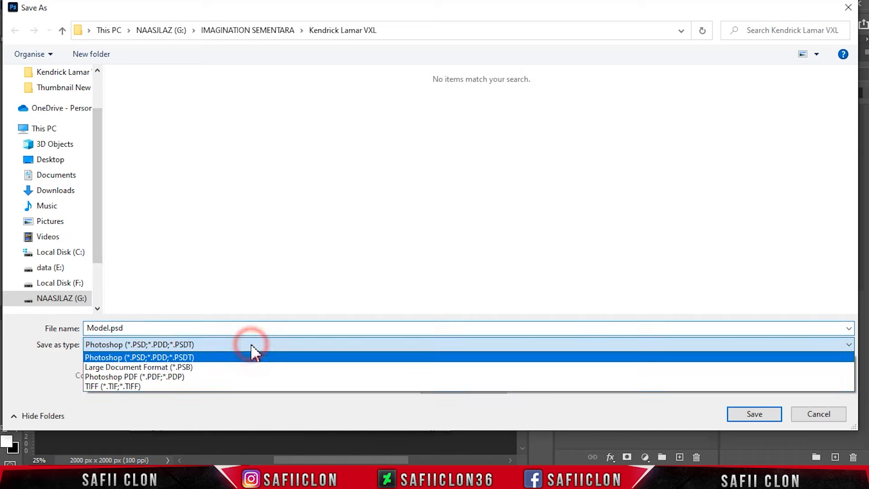
left_click(226, 357)
left_click(750, 414)
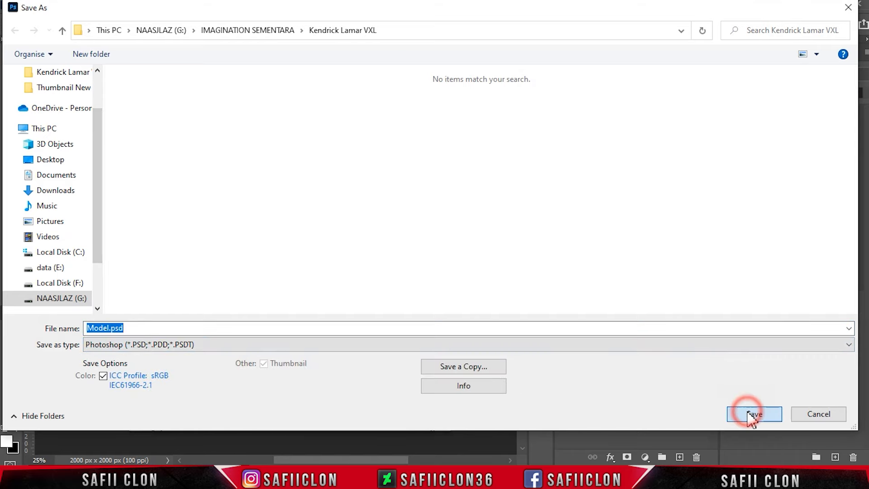
left_click(578, 125)
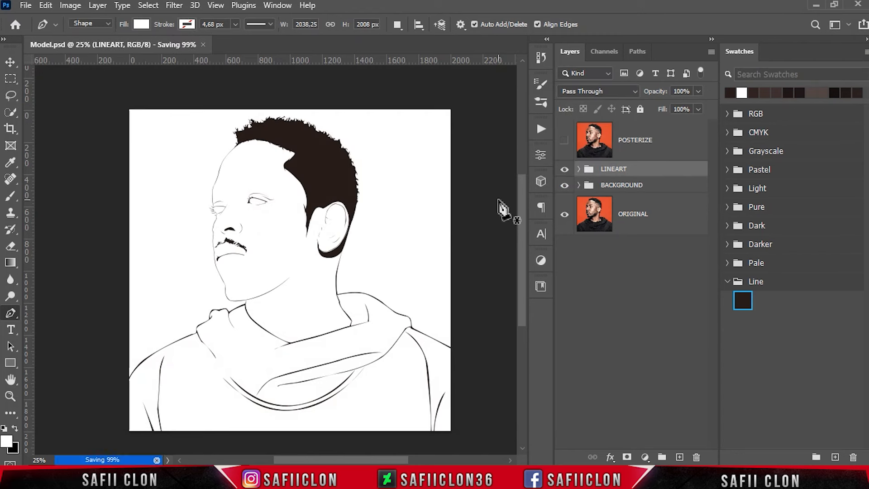